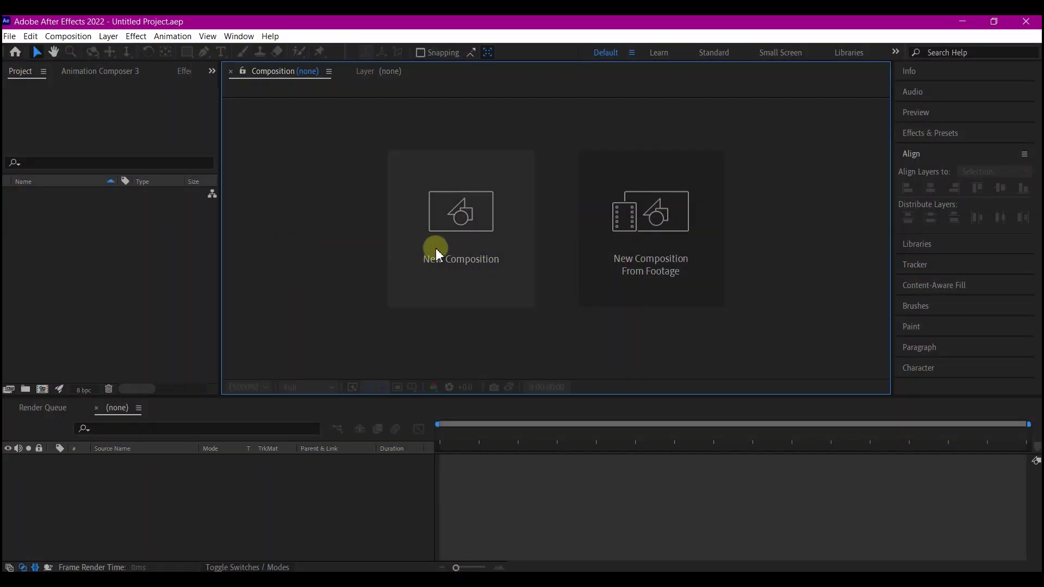
# Create a 1920×1080, 10-second composition named 'uniqe'.
pyautogui.click(445, 223)
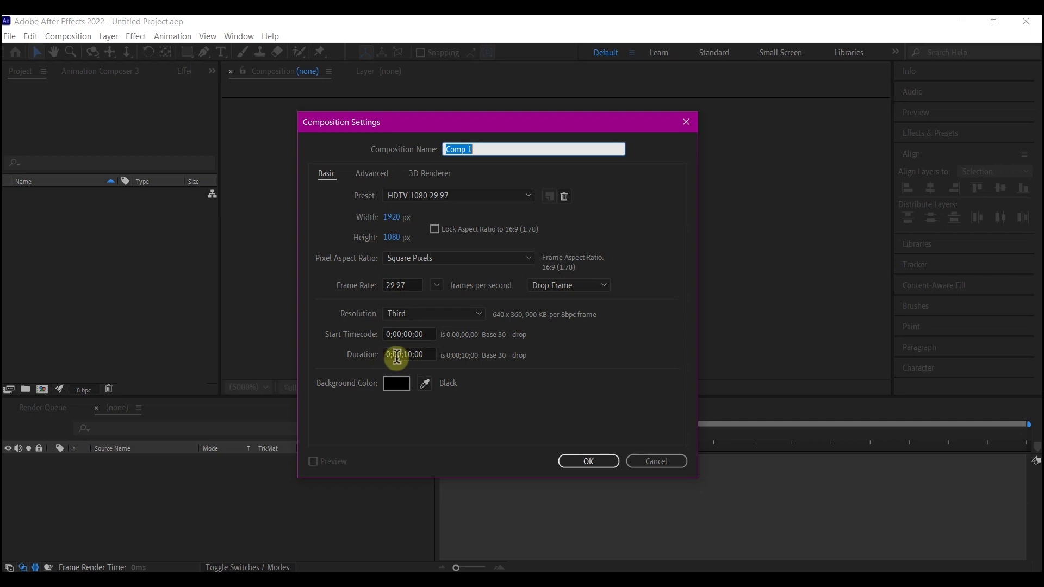
pyautogui.write('uniqe')
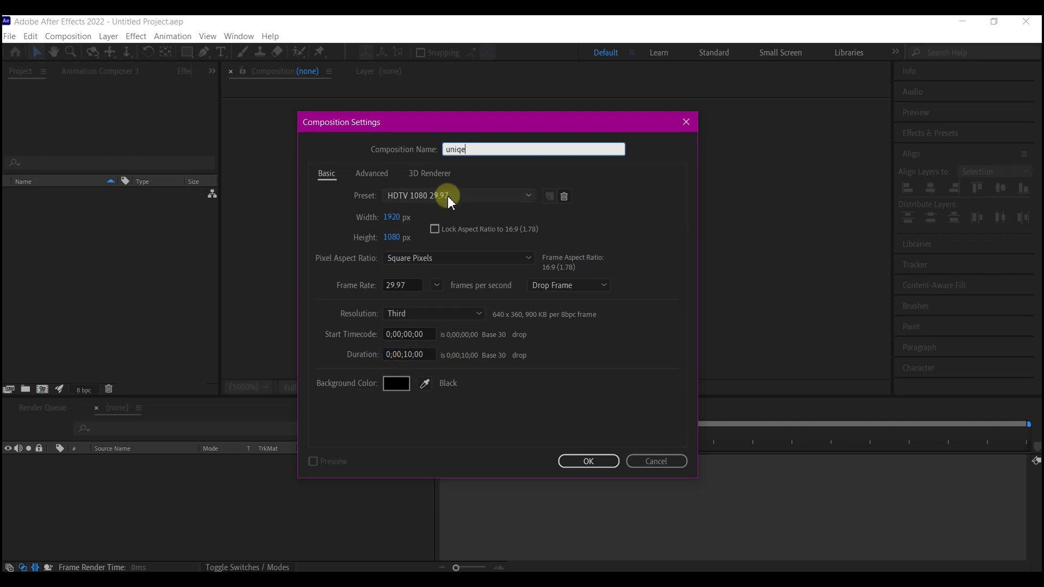
pyautogui.click(602, 465)
# Add a composition-sized solid layer named 'bg'.
pyautogui.rightClick(235, 500)
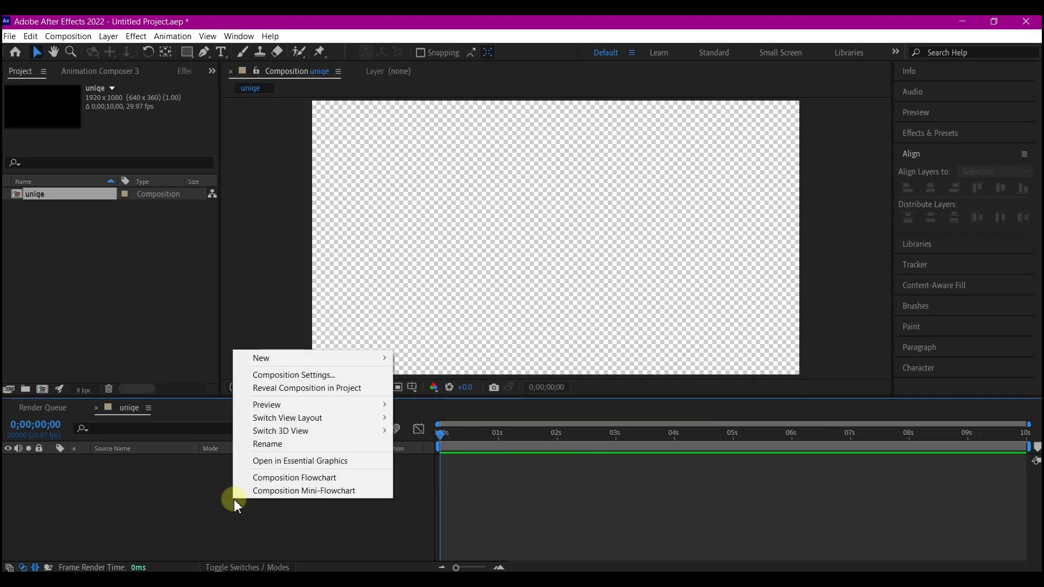
pyautogui.moveTo(264, 357)
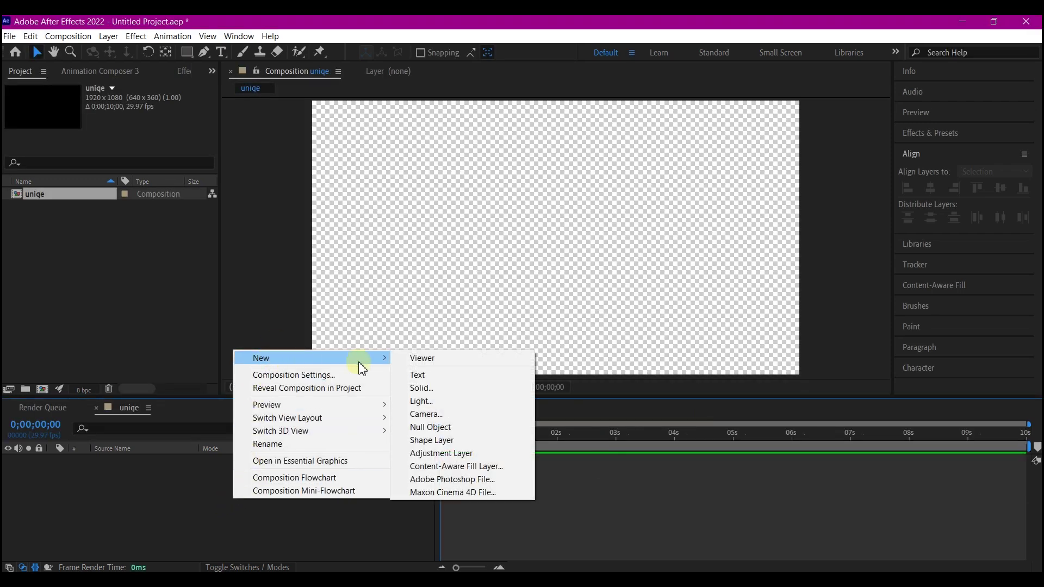
pyautogui.click(423, 388)
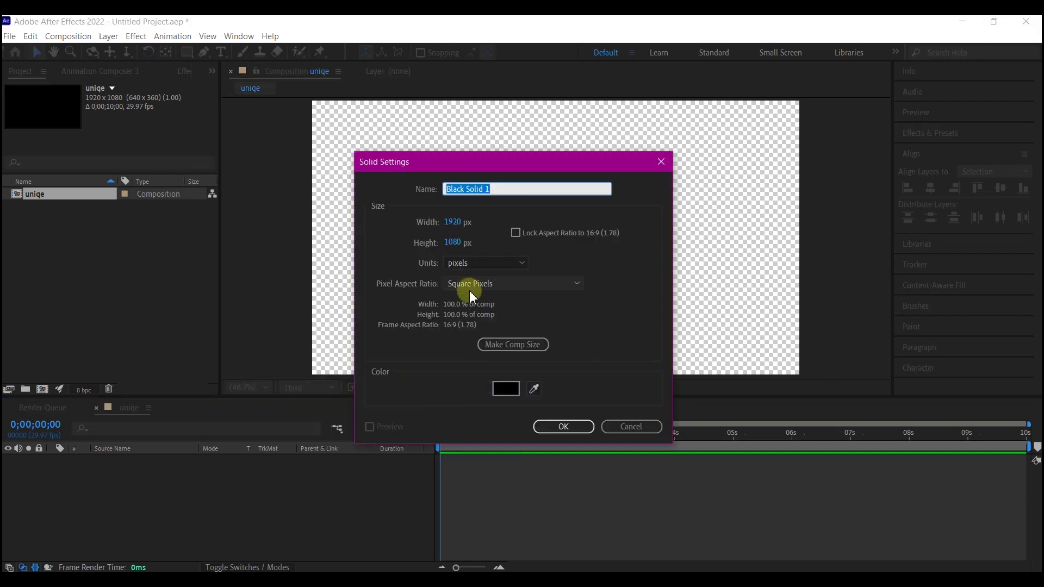
pyautogui.write('bg')
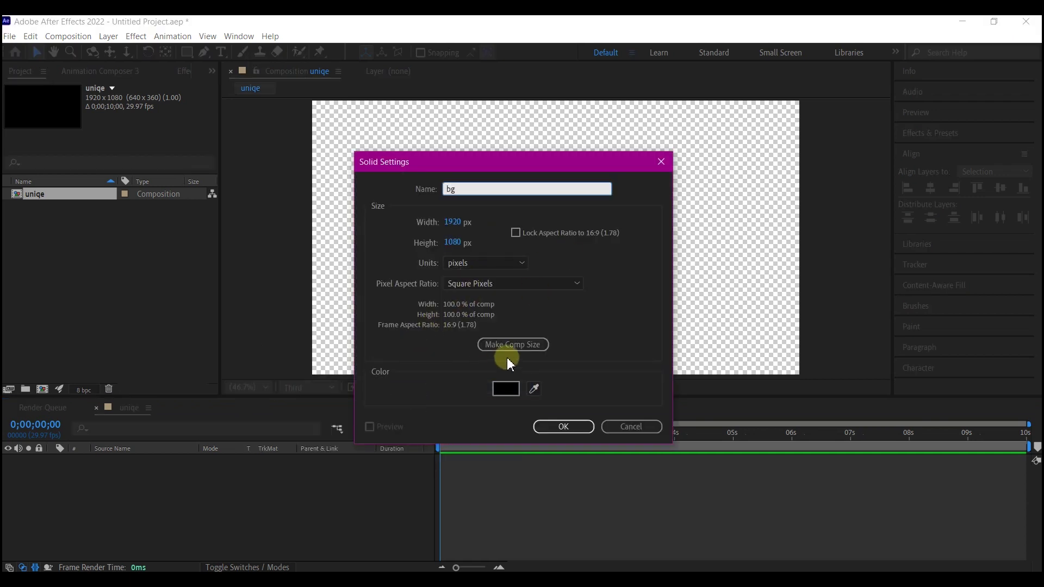
pyautogui.click(514, 346)
pyautogui.click(566, 427)
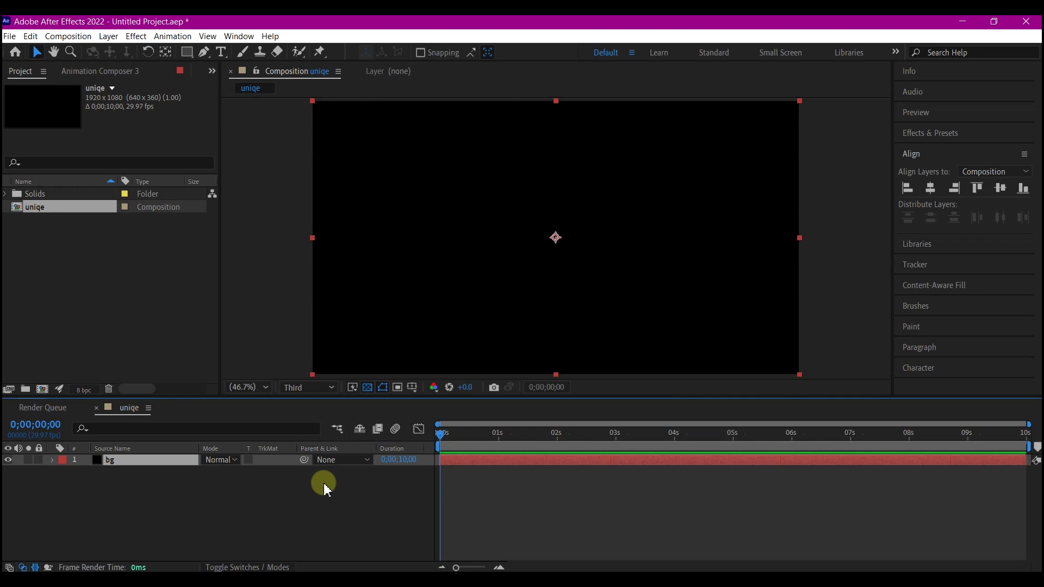
# Apply the Fill effect to bg, turning it red.
pyautogui.hotkey('ctrl', 'space')
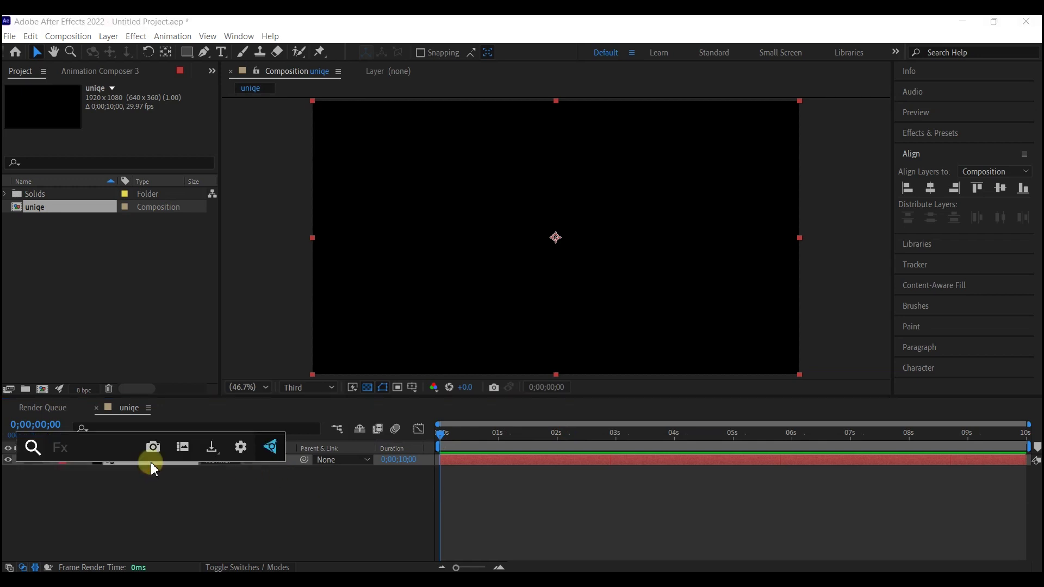
pyautogui.write('fill')
pyautogui.click(50, 444)
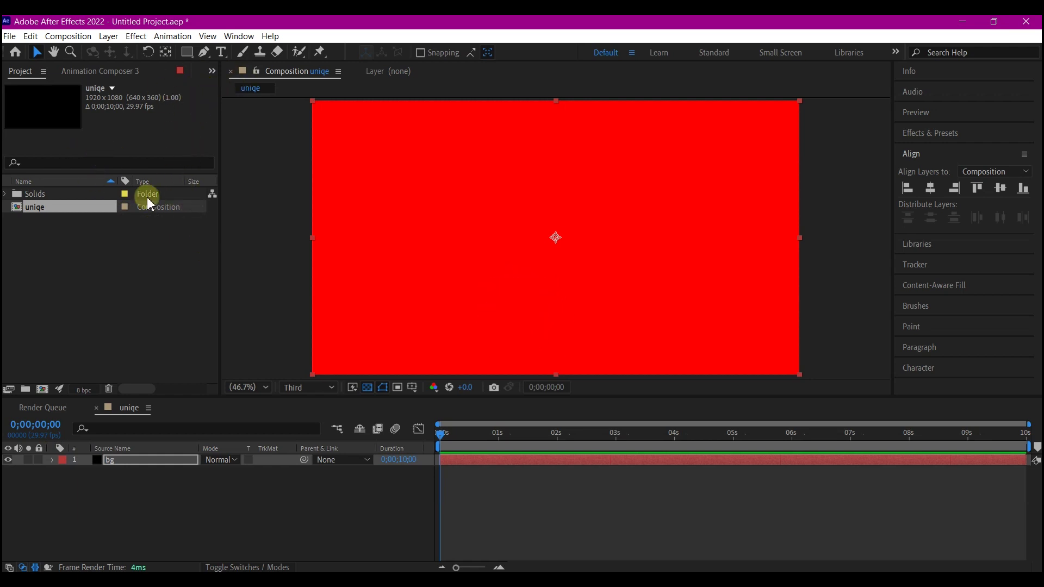
# Change bg's Fill colour from red to cyan 00FFFE in Effect Controls.
pyautogui.click(213, 72)
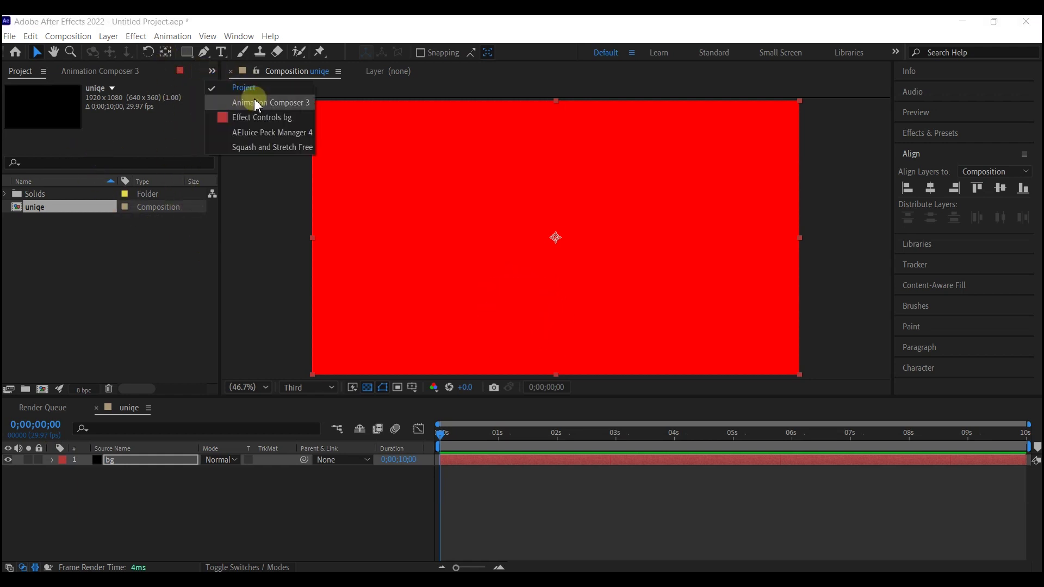
pyautogui.click(252, 117)
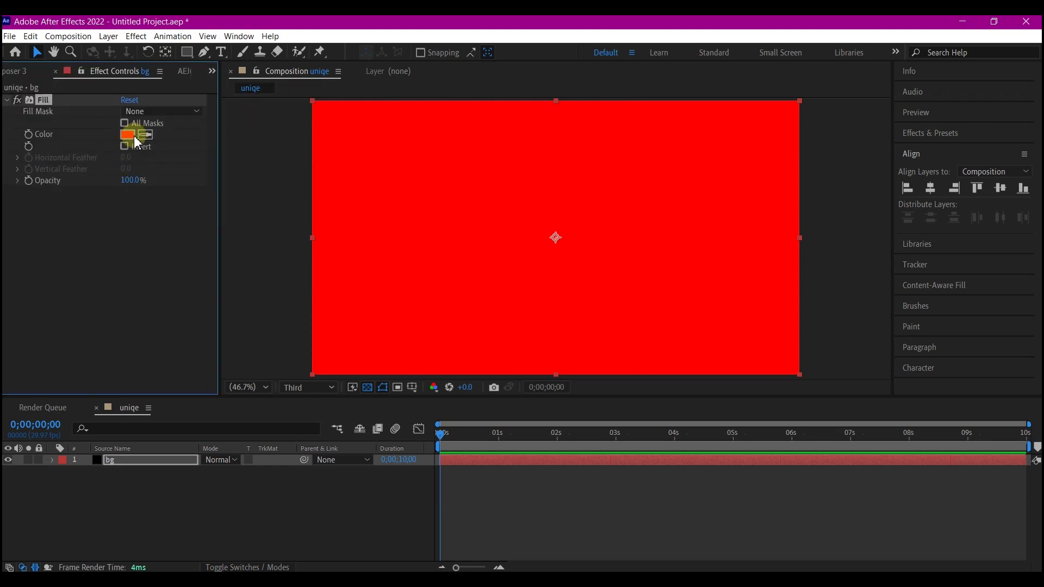
pyautogui.click(130, 135)
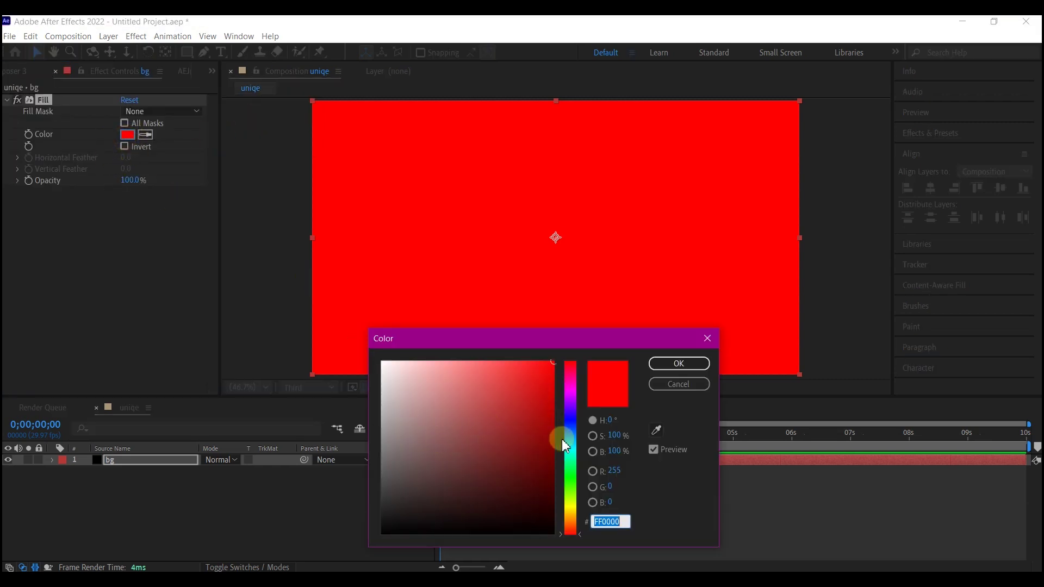
pyautogui.click(563, 445)
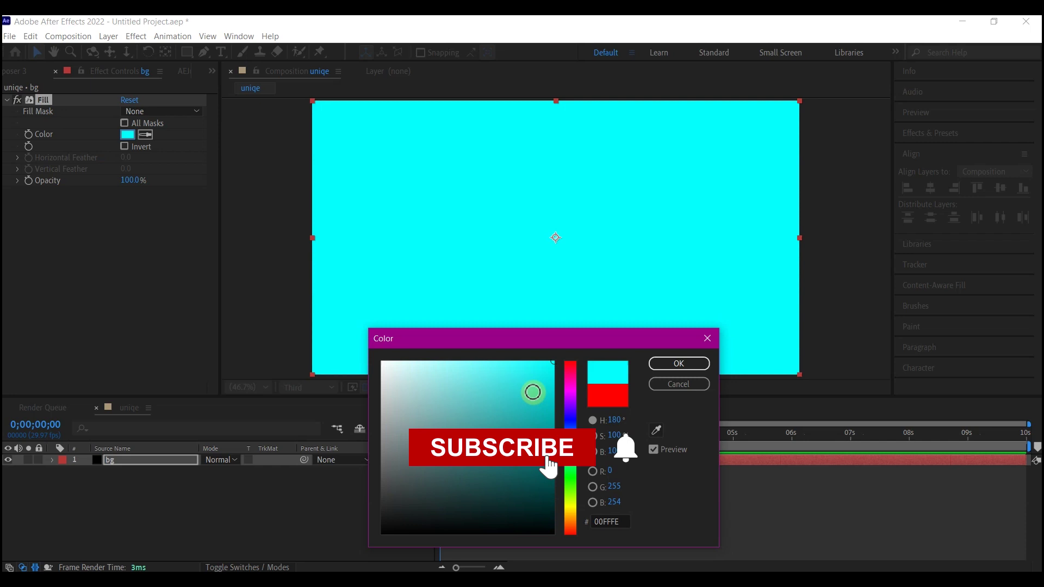
pyautogui.click(679, 365)
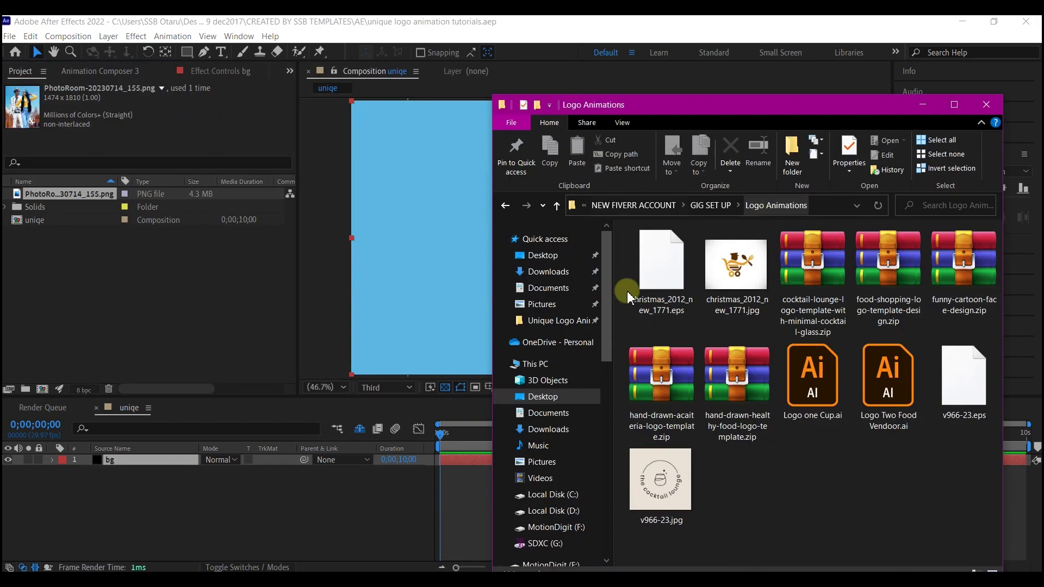
# Import Logo one Cup.ai into the Project panel as a composition.
pyautogui.moveTo(819, 387); pyautogui.dragTo(120, 262)
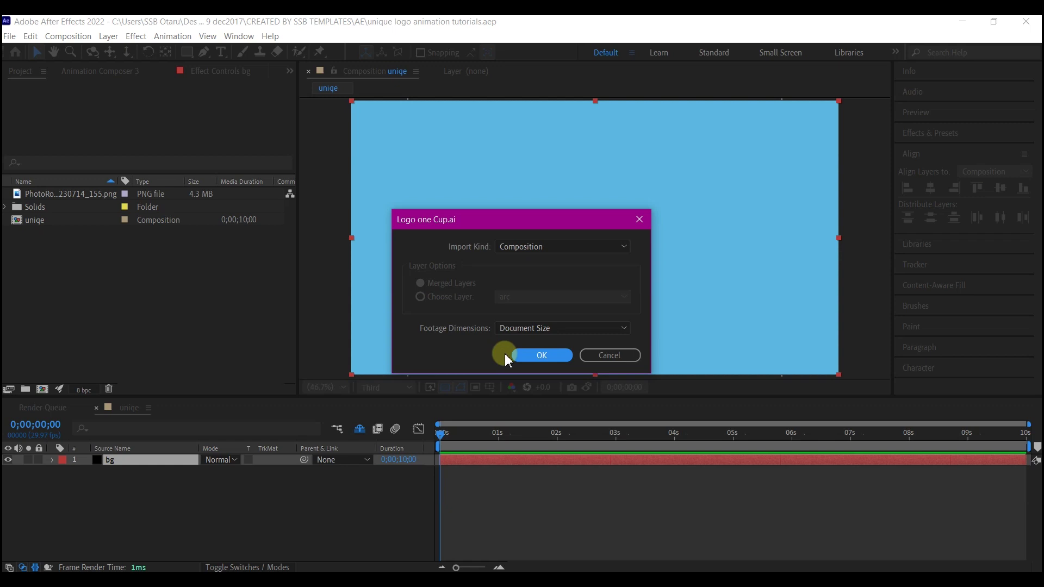
pyautogui.click(547, 355)
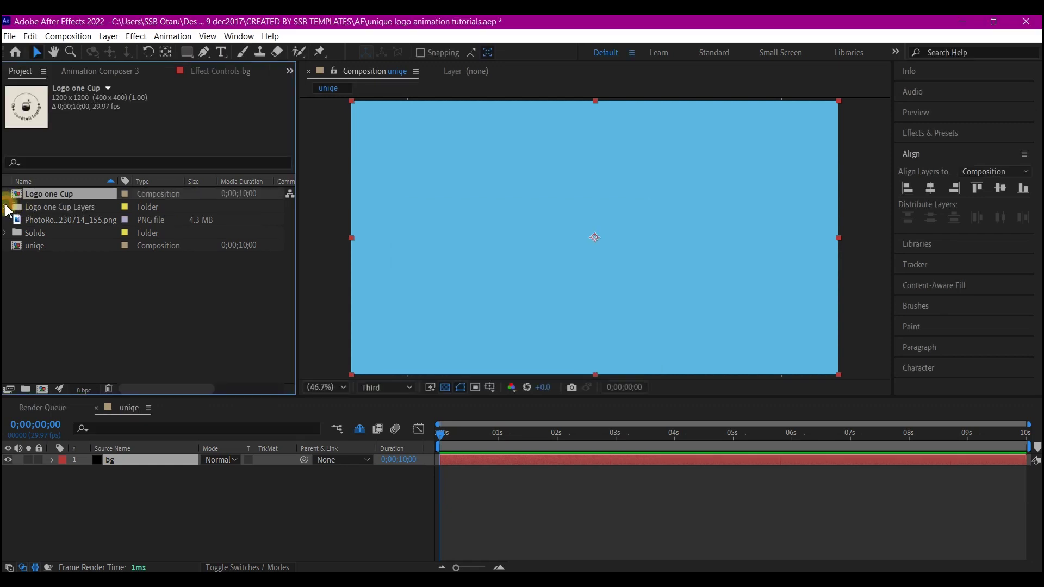
# Add all seven Logo one Cup layer files into the uniqe timeline above bg.
pyautogui.click(6, 207)
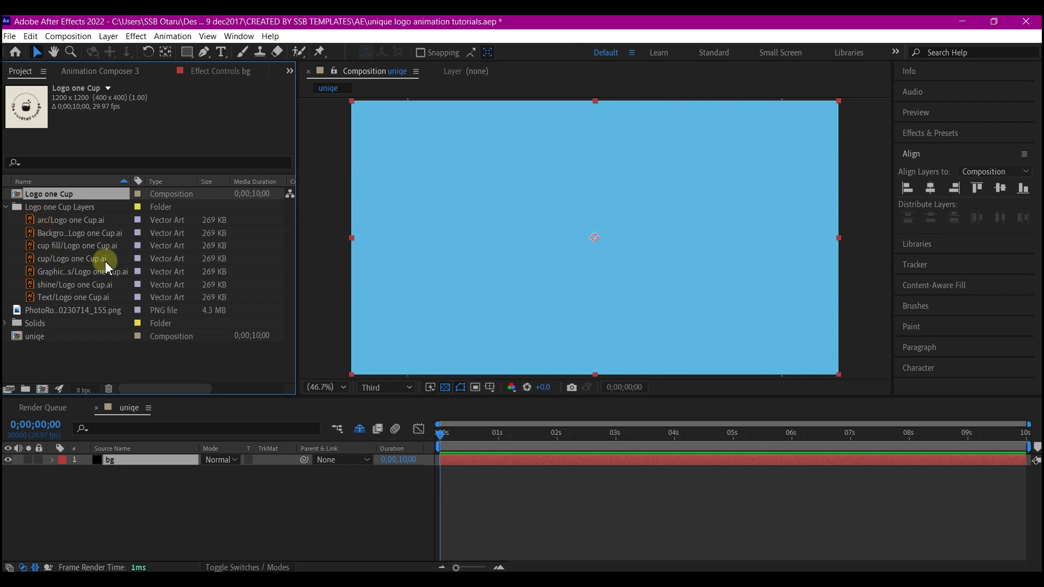
pyautogui.click(64, 221)
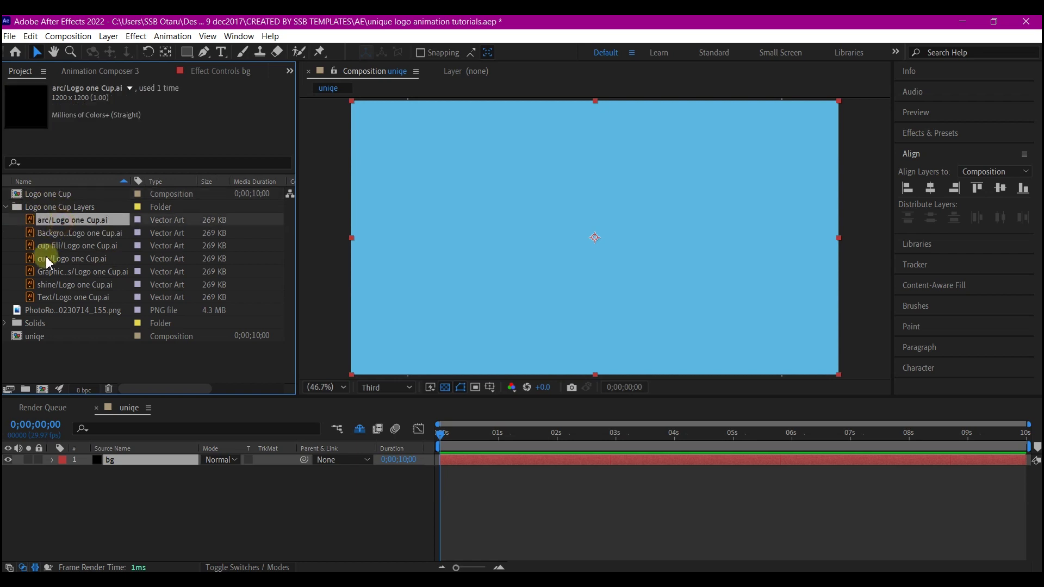
pyautogui.keyDown('shift'); pyautogui.click(61, 298); pyautogui.keyUp('shift')
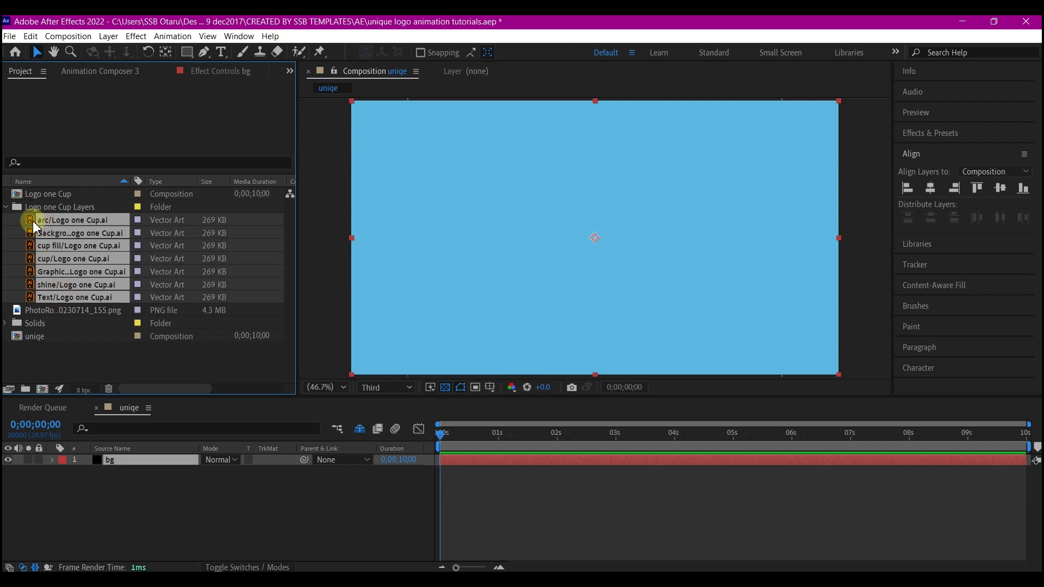
pyautogui.moveTo(34, 226); pyautogui.dragTo(125, 463)
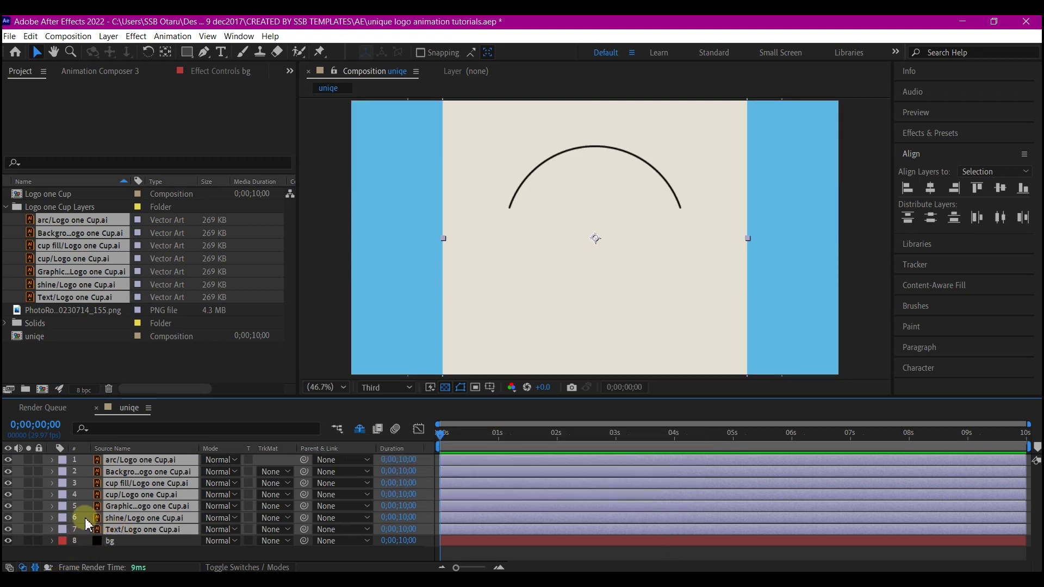
pyautogui.press('F2')
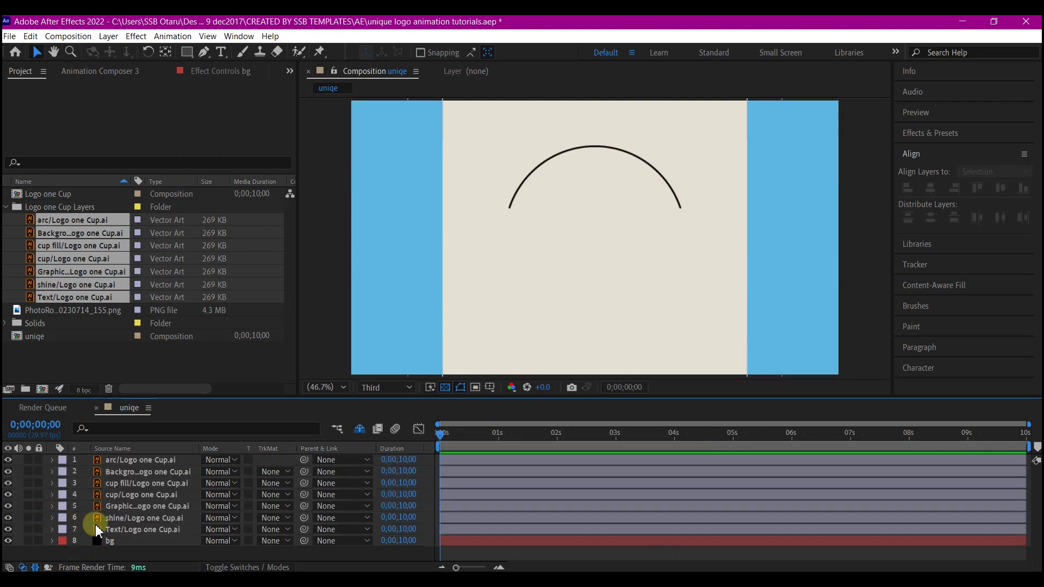
# Delete the logo's Background layer, then scroll through Freepik's trendy logo vector results.
pyautogui.click(112, 471)
pyautogui.press('Delete')
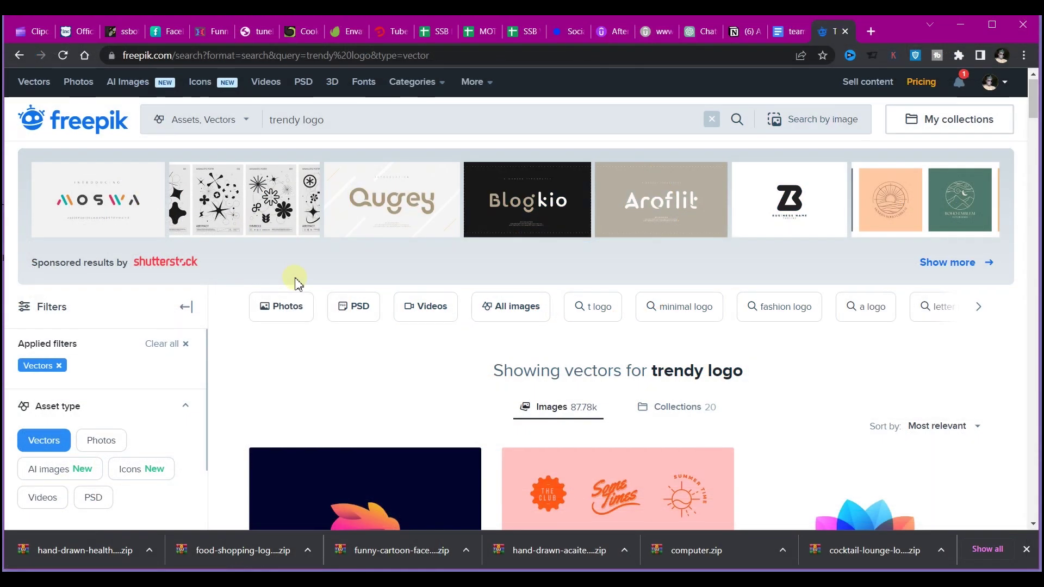
pyautogui.scroll(-5, 296, 285)
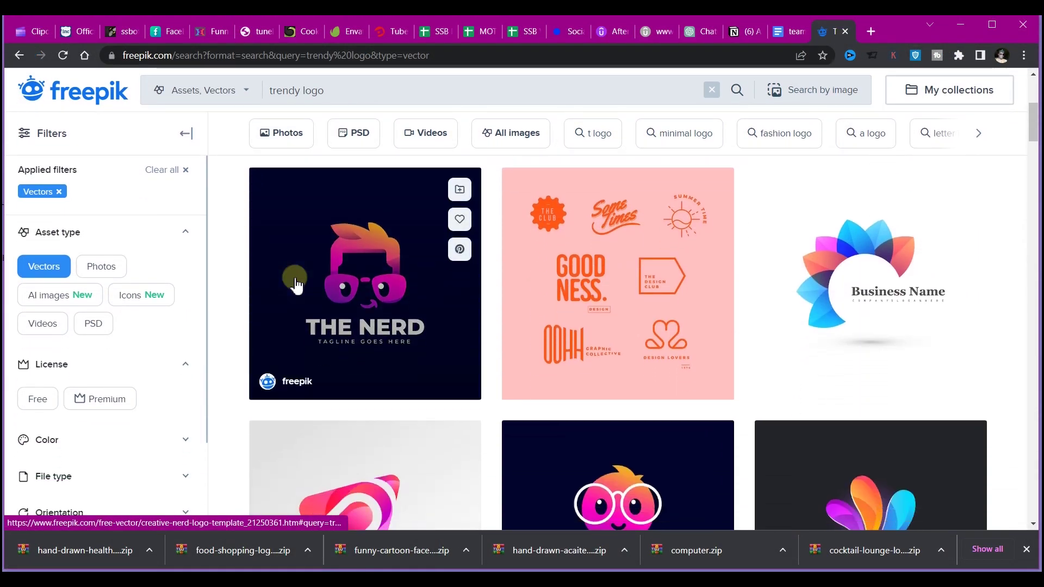
pyautogui.scroll(-7, 296, 285)
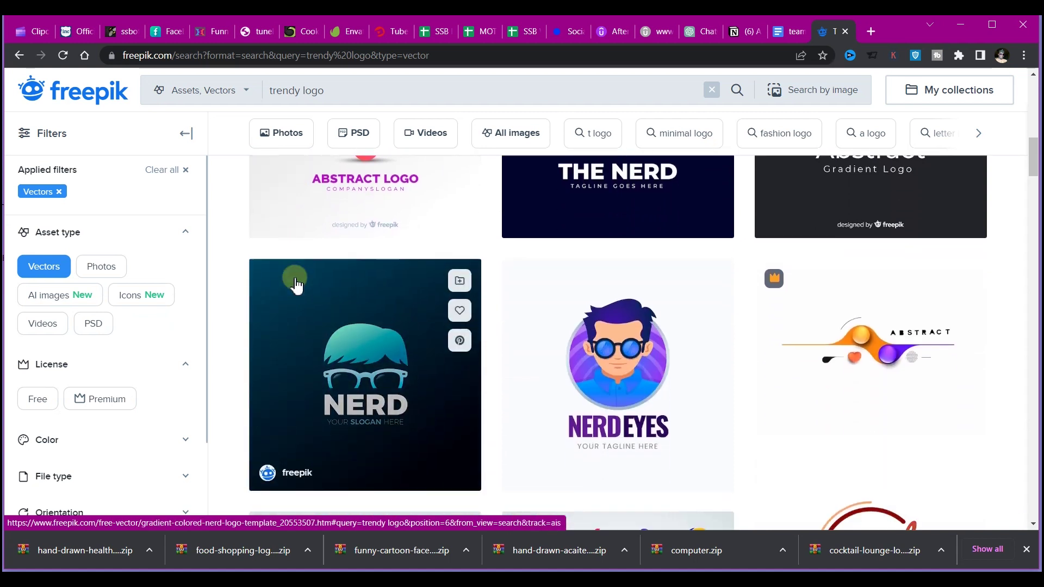
pyautogui.scroll(-3, 296, 285)
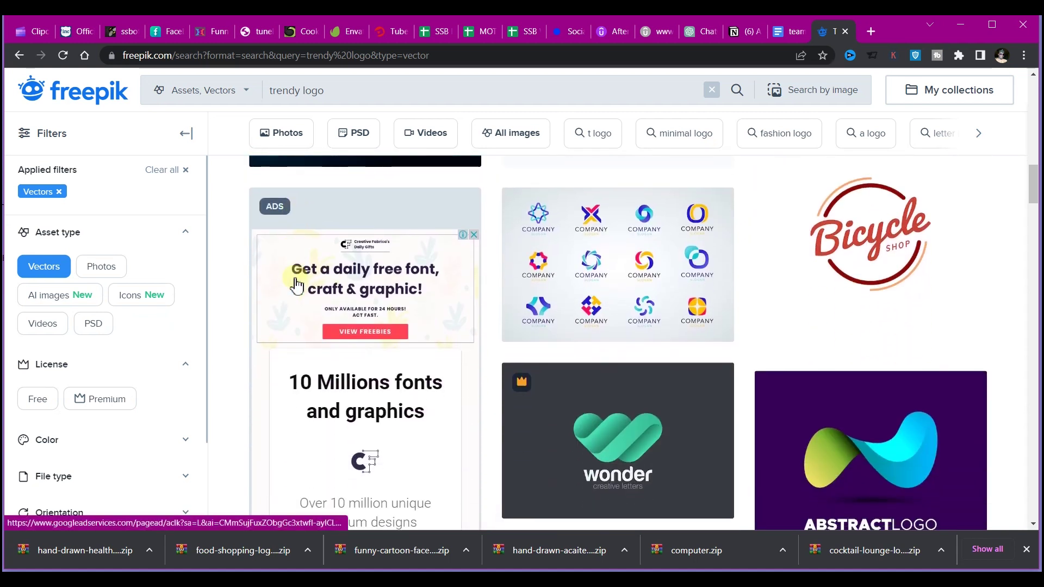
pyautogui.scroll(-1, 296, 285)
pyautogui.scroll(1, 296, 285)
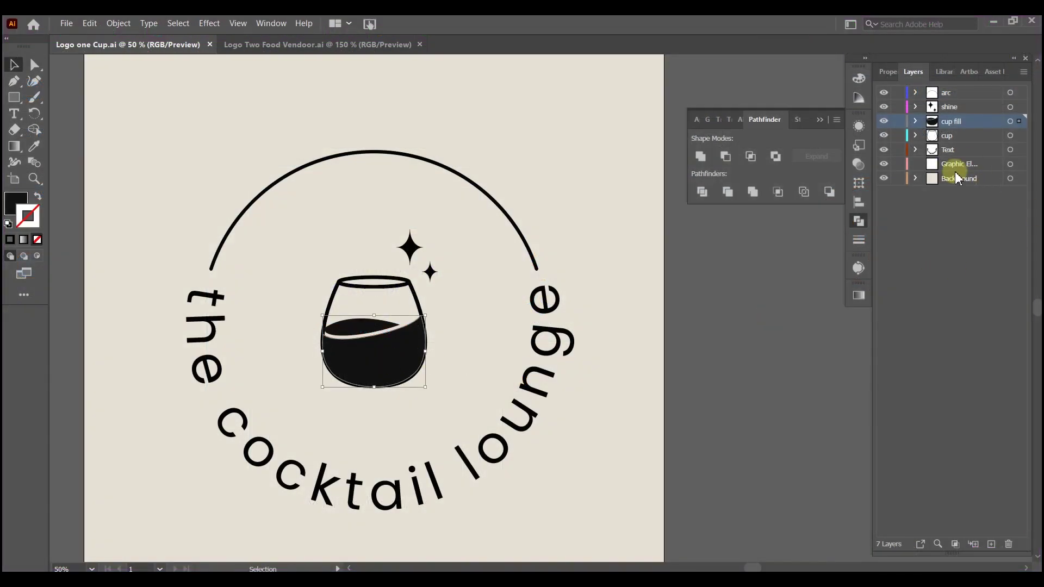
# Create Layer 8 above Background and move the cup fill artwork into it.
pyautogui.click(963, 183)
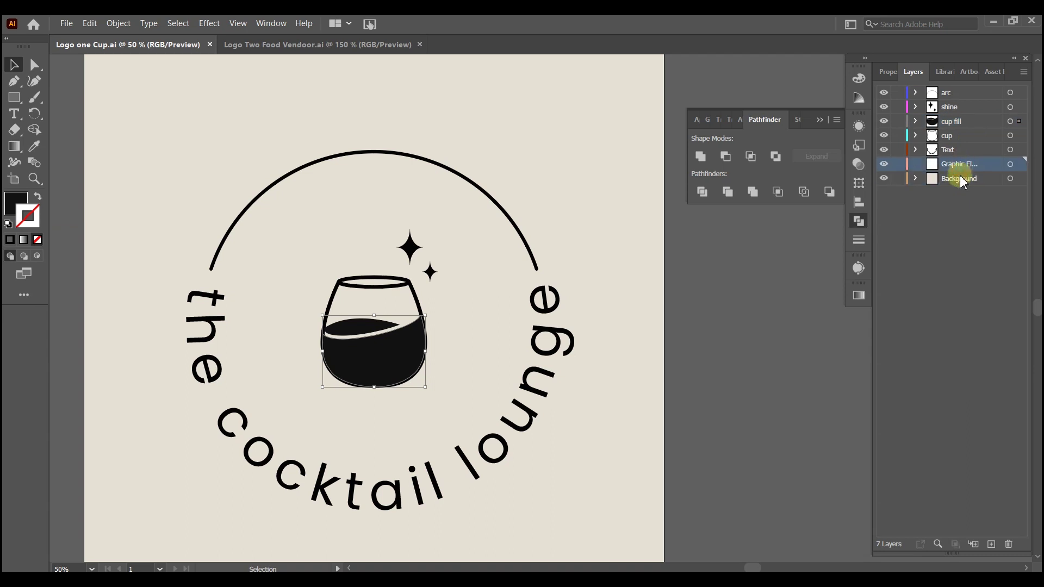
pyautogui.click(992, 545)
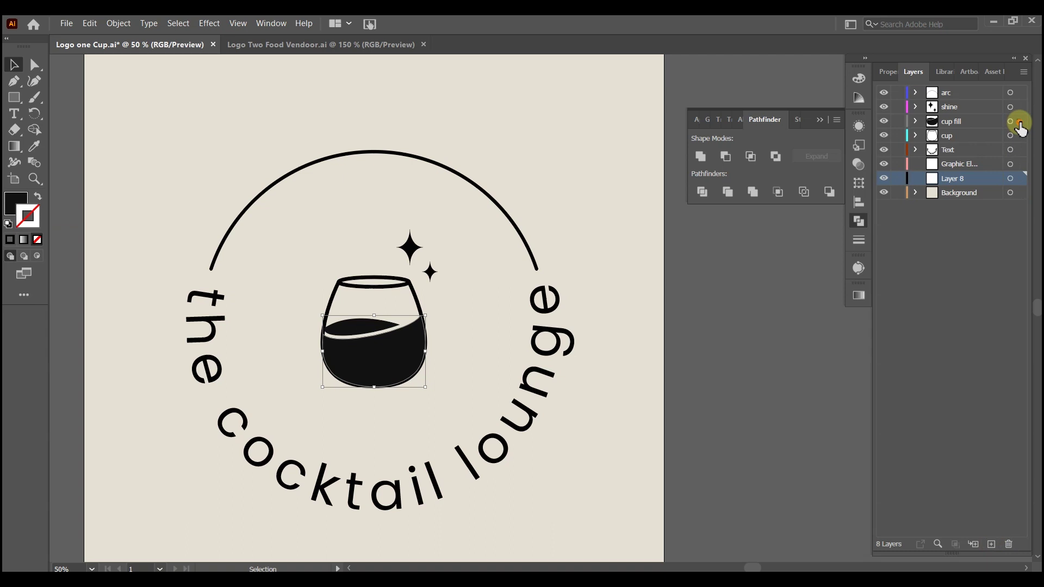
pyautogui.moveTo(1019, 121); pyautogui.dragTo(1019, 178)
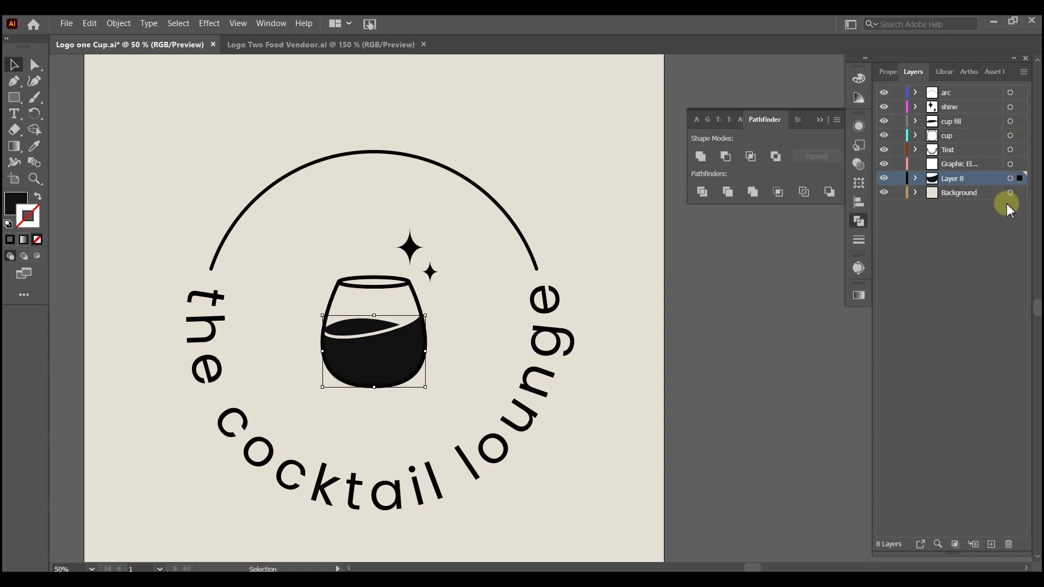
# Select the arc and cup fill layers and expand the arc and shine layers.
pyautogui.click(949, 95)
pyautogui.click(950, 121)
pyautogui.click(916, 93)
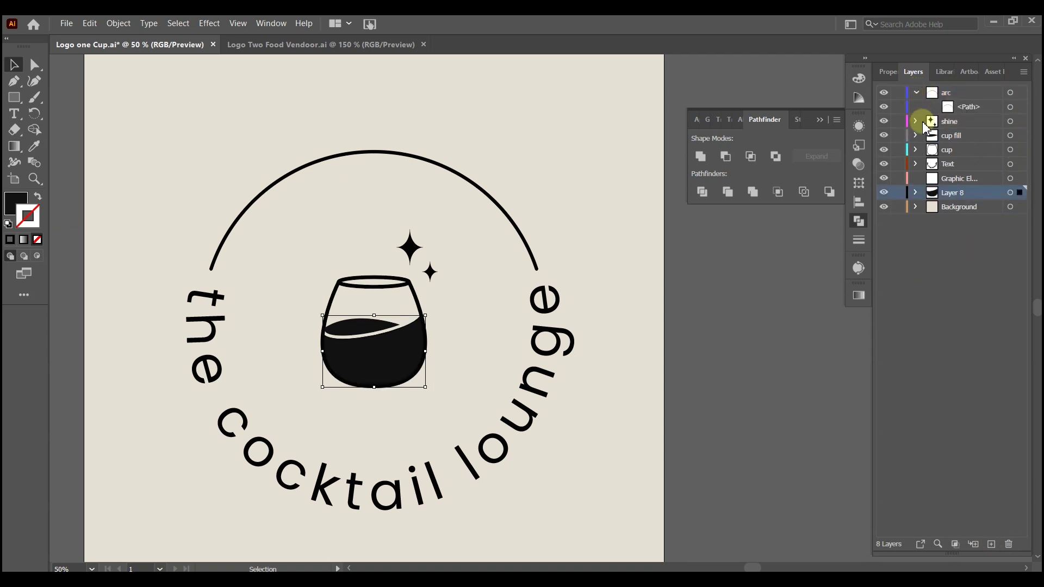
pyautogui.click(916, 121)
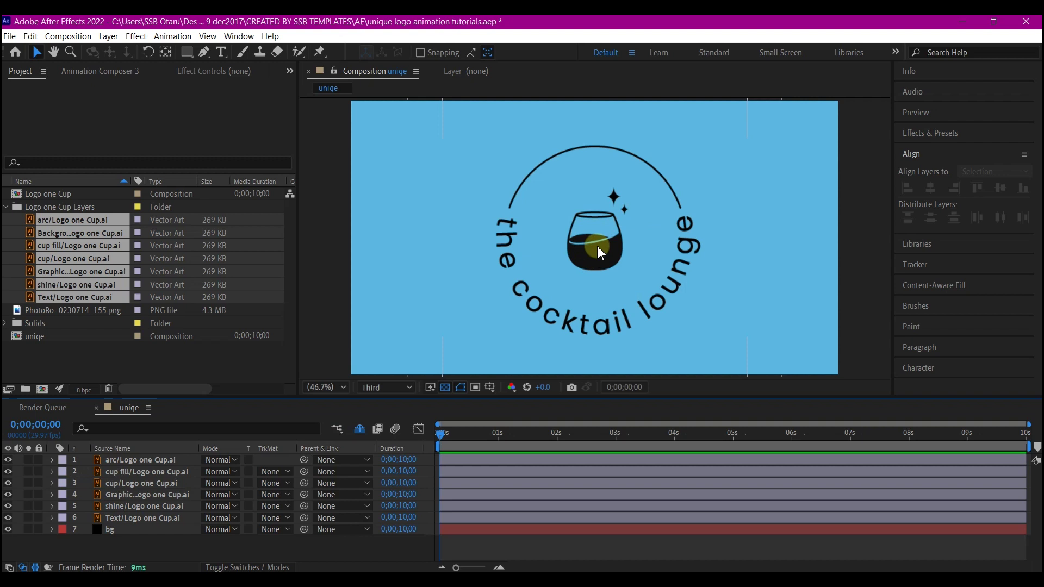
# Hide the arc, Graphic, shine and Text layers so only the cup shows over bg.
pyautogui.click(103, 481)
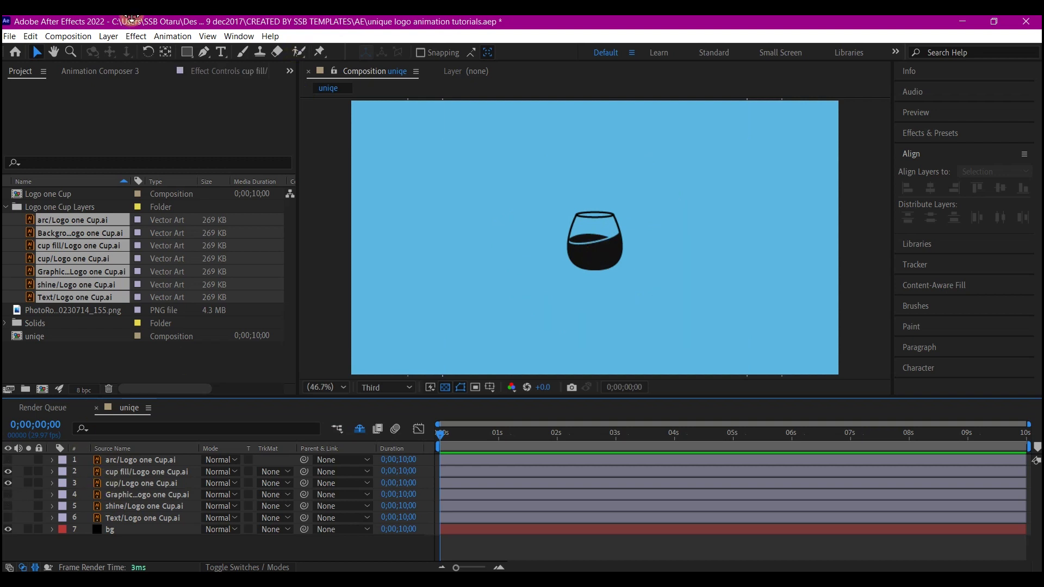
pyautogui.click(205, 59)
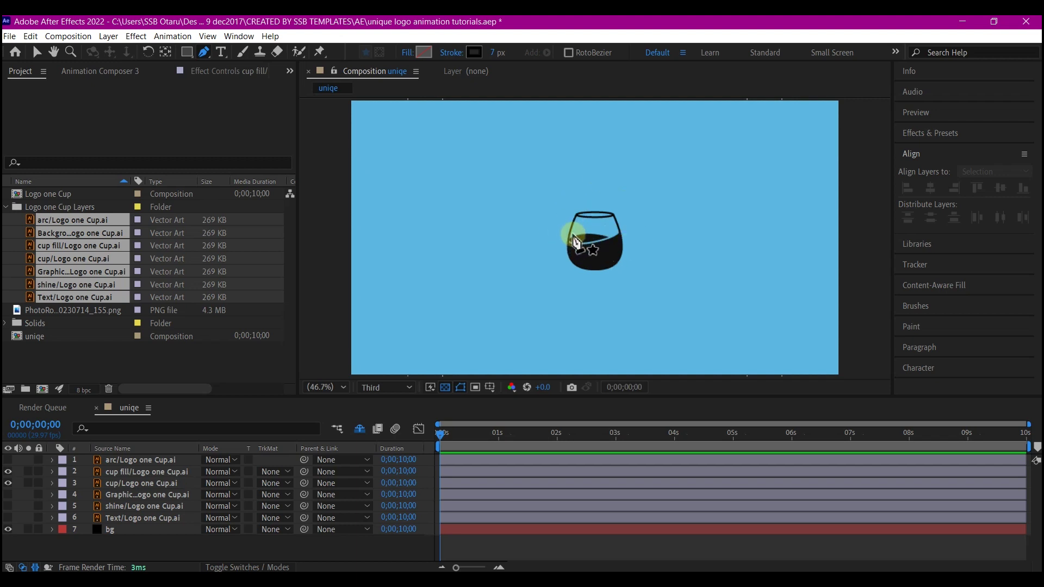
# Set the shape stroke colour to bright red F60D0D.
pyautogui.click(423, 53)
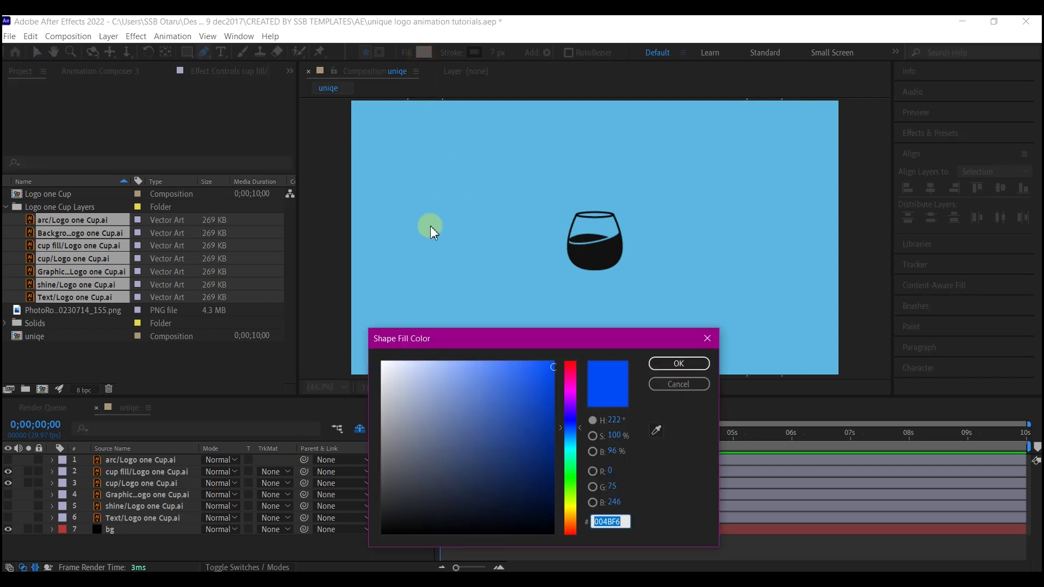
pyautogui.click(677, 364)
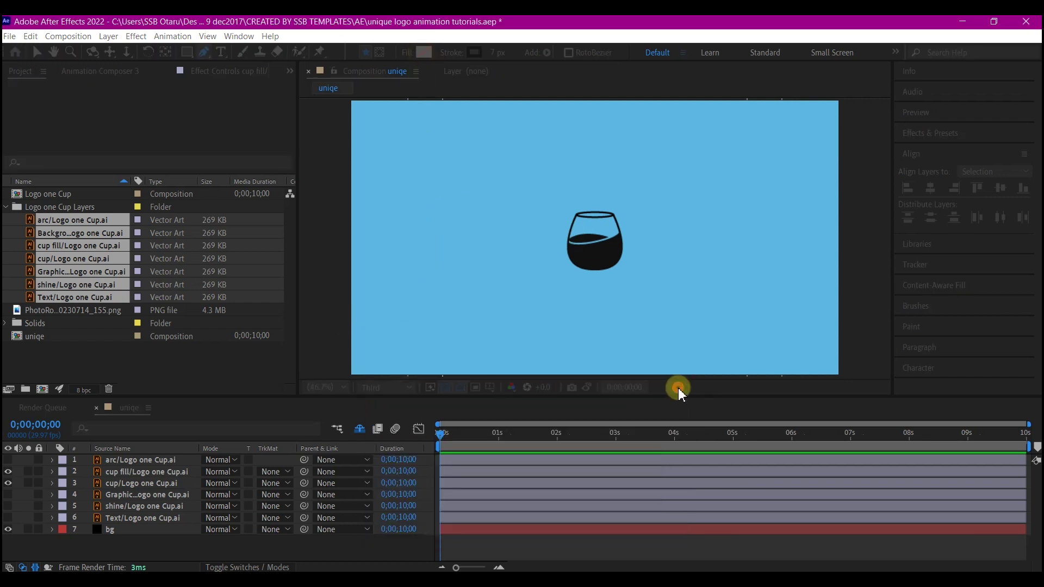
pyautogui.click(475, 53)
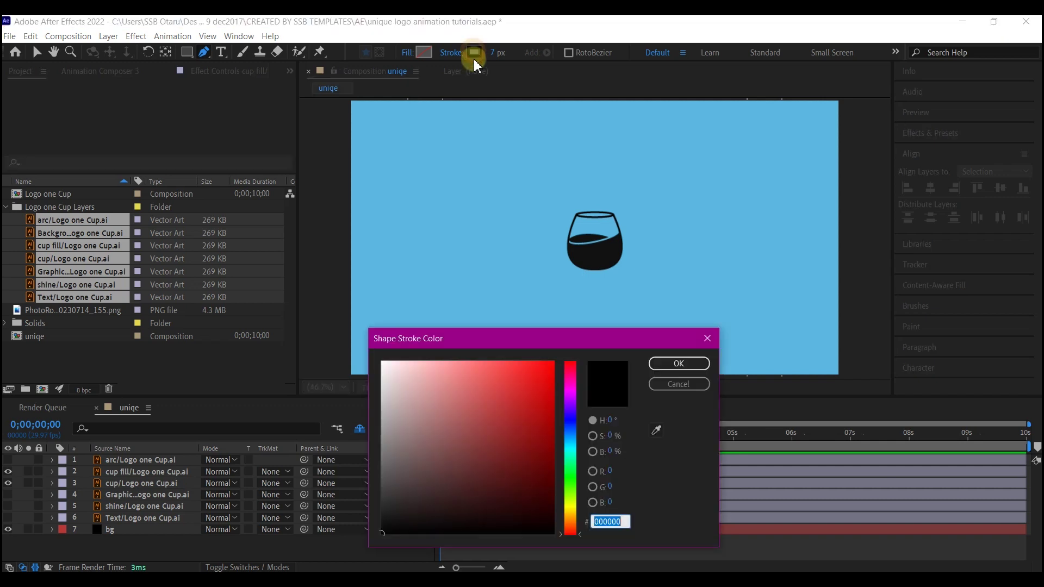
pyautogui.moveTo(495, 378); pyautogui.dragTo(545, 367)
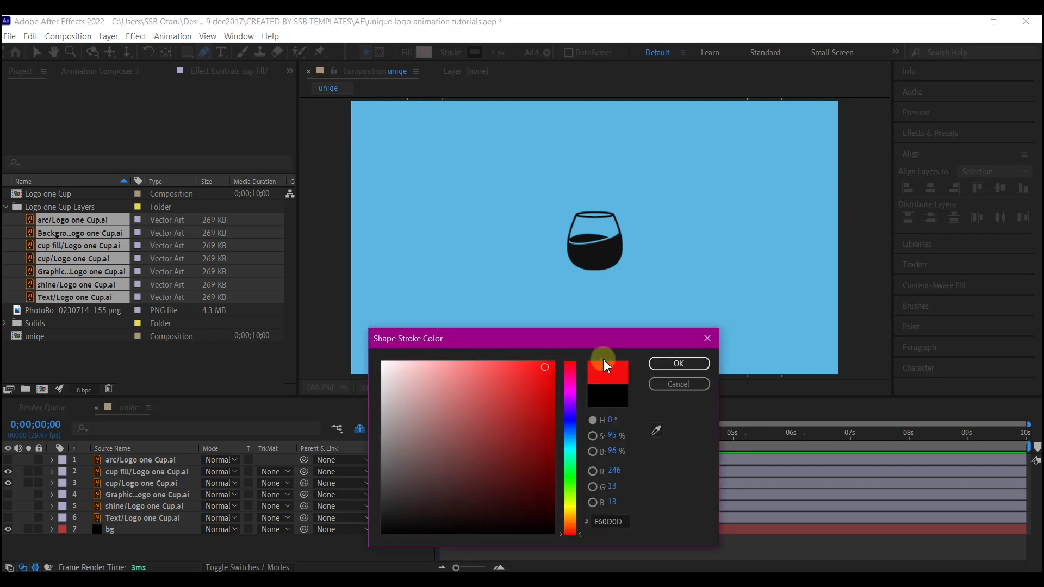
pyautogui.click(677, 366)
# Begin a pen path at the cup's top-left rim, curving down its left side.
pyautogui.scroll(5, 592, 242)
pyautogui.click(518, 141)
pyautogui.moveTo(483, 296); pyautogui.dragTo(493, 349)
# Continue the pen path across the cup's base and right side, closing it at the first point.
pyautogui.scroll(-2, 596, 380)
pyautogui.moveTo(597, 330); pyautogui.dragTo(684, 332)
pyautogui.moveTo(710, 211); pyautogui.dragTo(704, 133)
pyautogui.scroll(6, 647, 158)
pyautogui.click(669, 239)
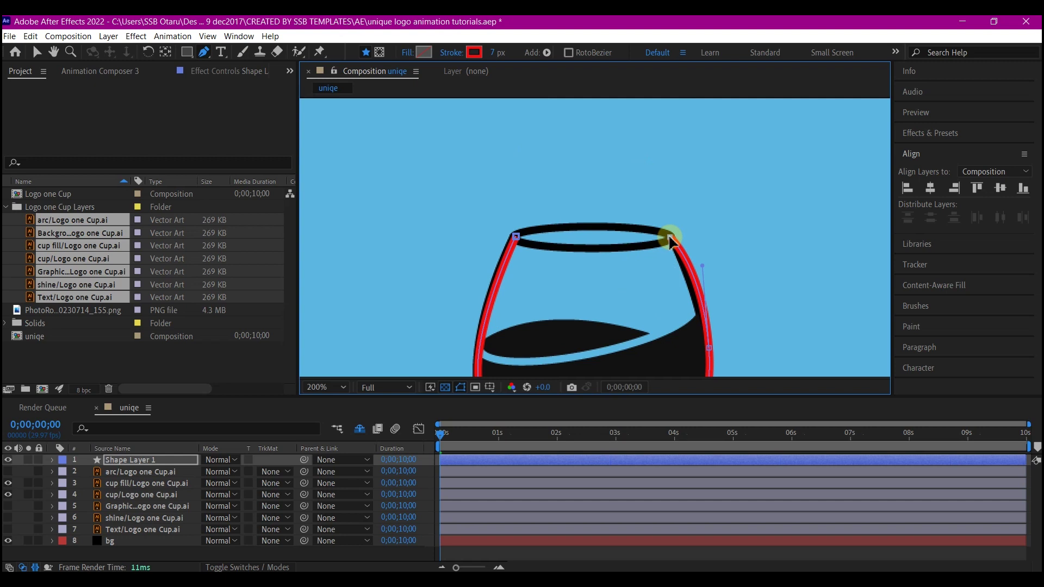
pyautogui.moveTo(516, 236)
pyautogui.mouseDown()
pyautogui.moveTo(464, 252)
pyautogui.moveTo(532, 231)
pyautogui.mouseUp()
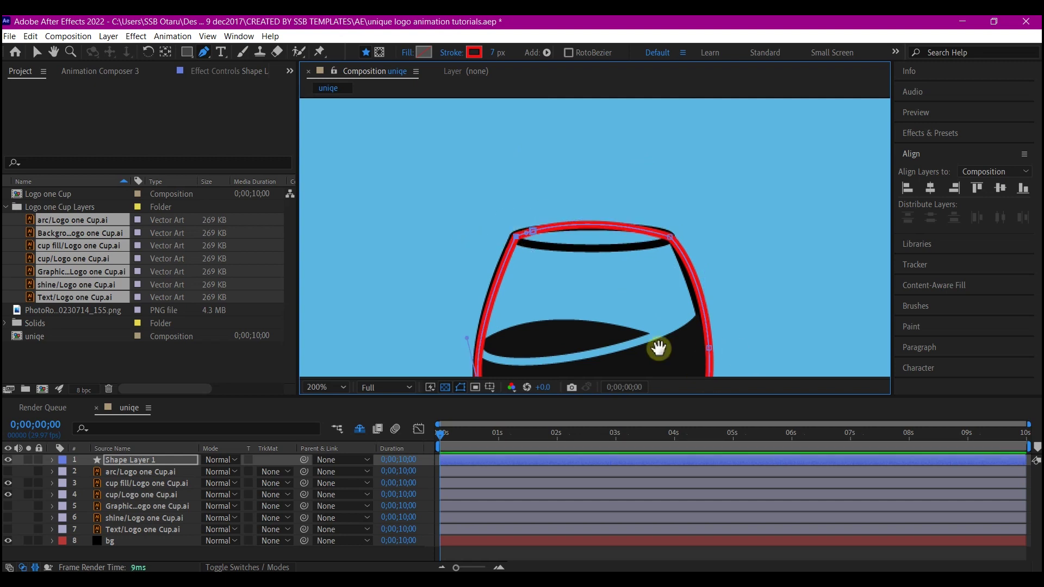
# Refine the curve on the cup's right side and deselect the finished outline.
pyautogui.moveTo(658, 348); pyautogui.dragTo(651, 225)
pyautogui.press('g')
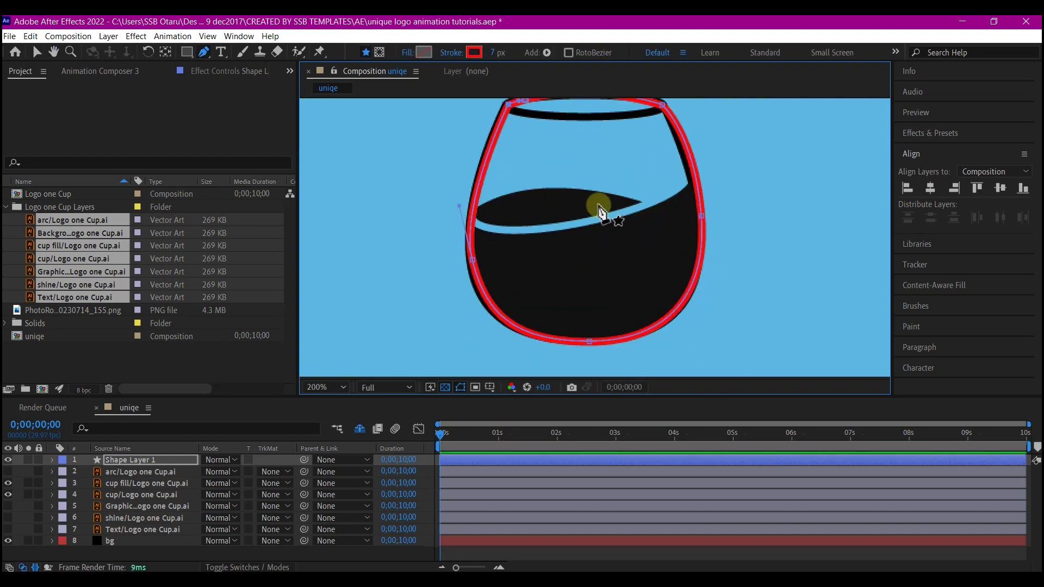
pyautogui.moveTo(595, 206); pyautogui.dragTo(587, 252)
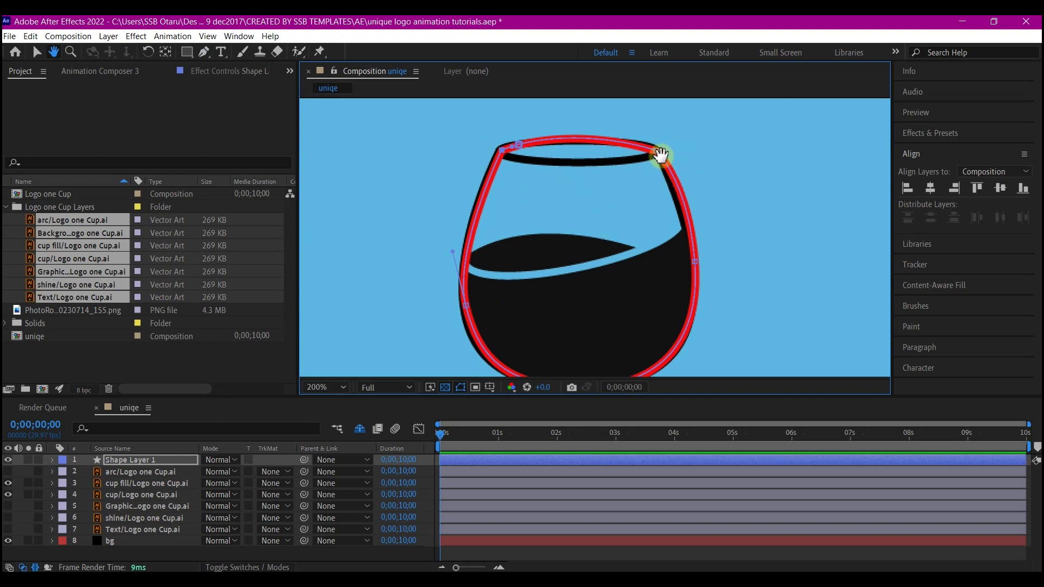
pyautogui.moveTo(658, 157); pyautogui.dragTo(683, 148)
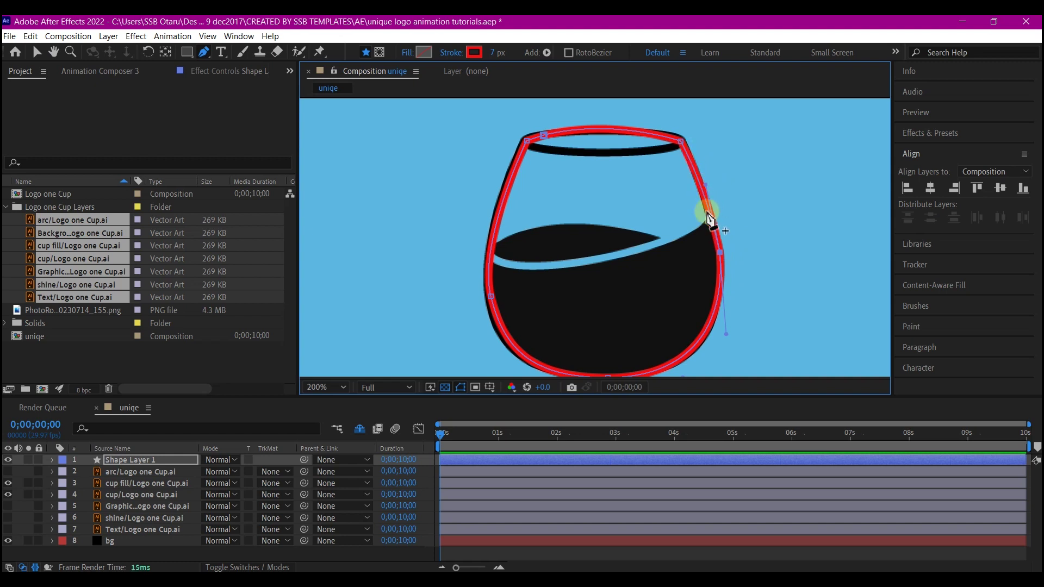
pyautogui.click(531, 144)
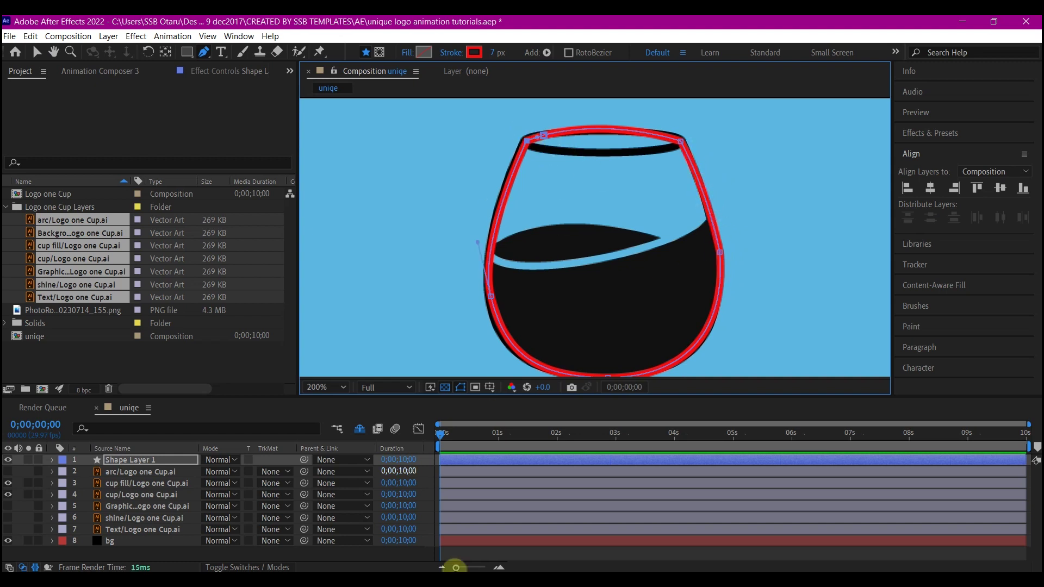
pyautogui.press('F2')
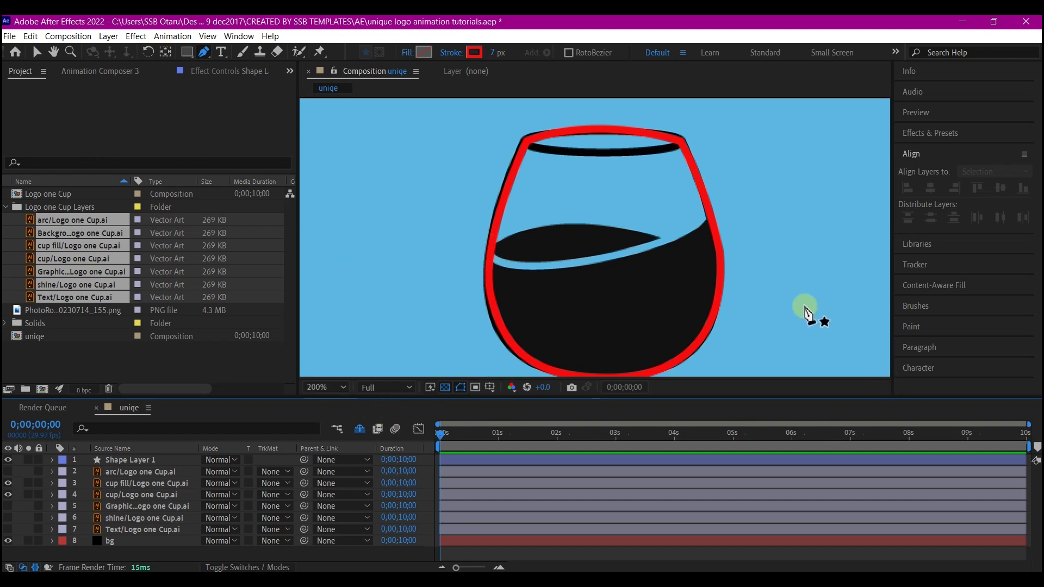
# Start a pen path along the liquid surface and extend it out to the right of the cup.
pyautogui.scroll(-2, 601, 321)
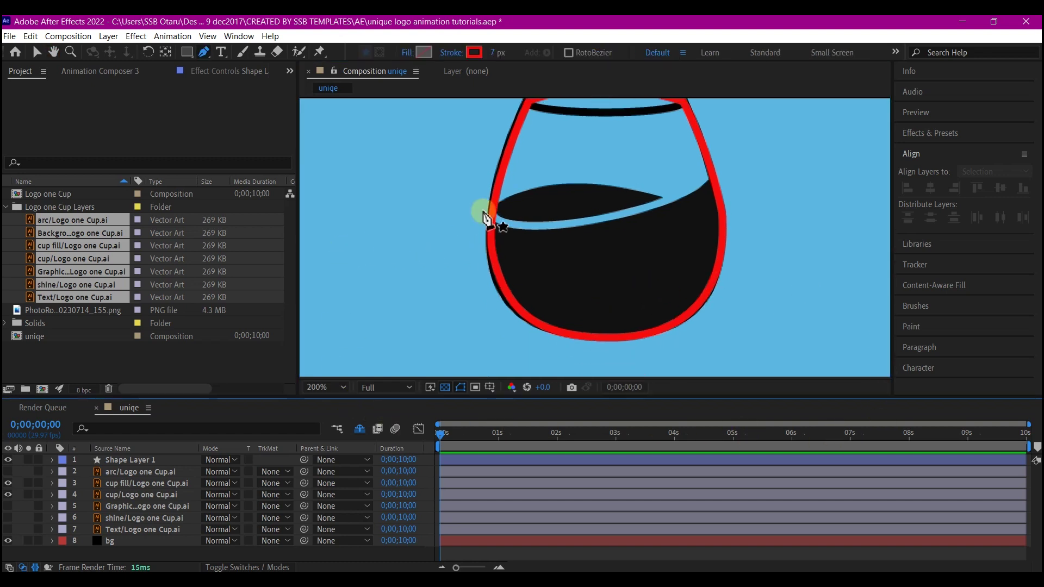
pyautogui.click(484, 212)
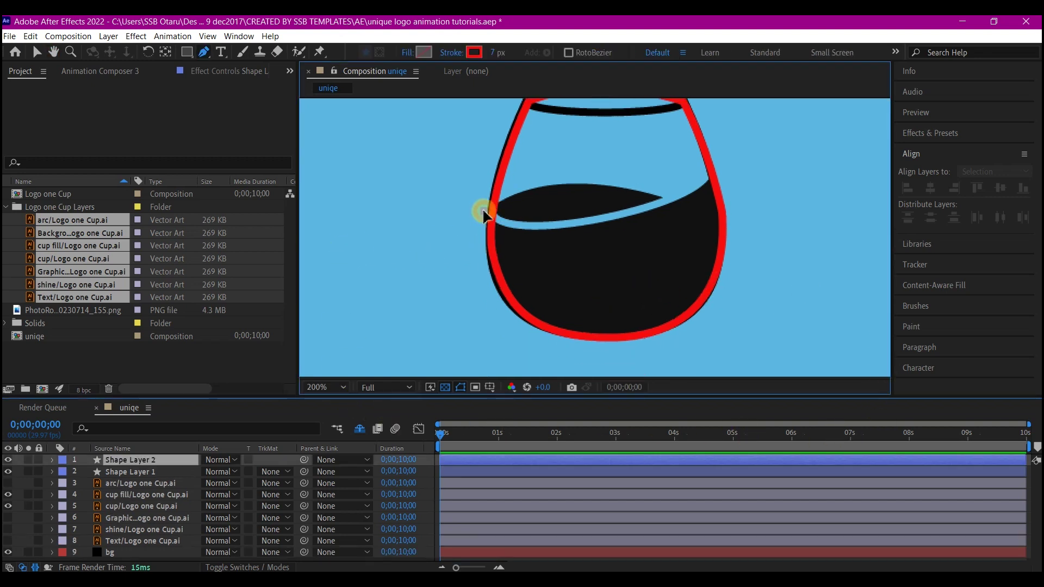
pyautogui.moveTo(659, 199)
pyautogui.mouseDown()
pyautogui.moveTo(692, 224)
pyautogui.moveTo(749, 239)
pyautogui.moveTo(660, 199)
pyautogui.mouseUp()
pyautogui.click(668, 204)
pyautogui.click(716, 172)
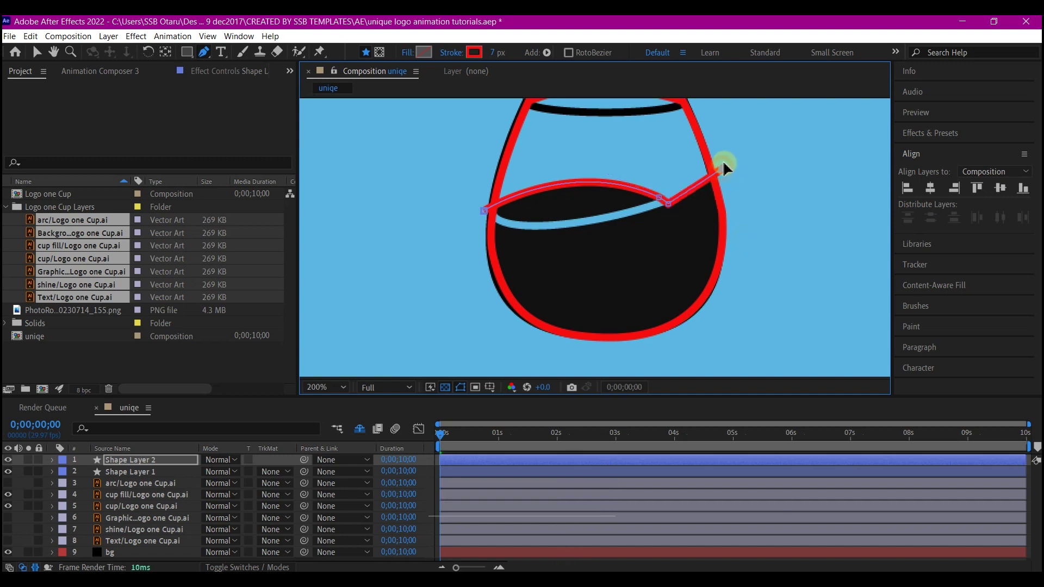
pyautogui.moveTo(736, 147); pyautogui.dragTo(722, 166)
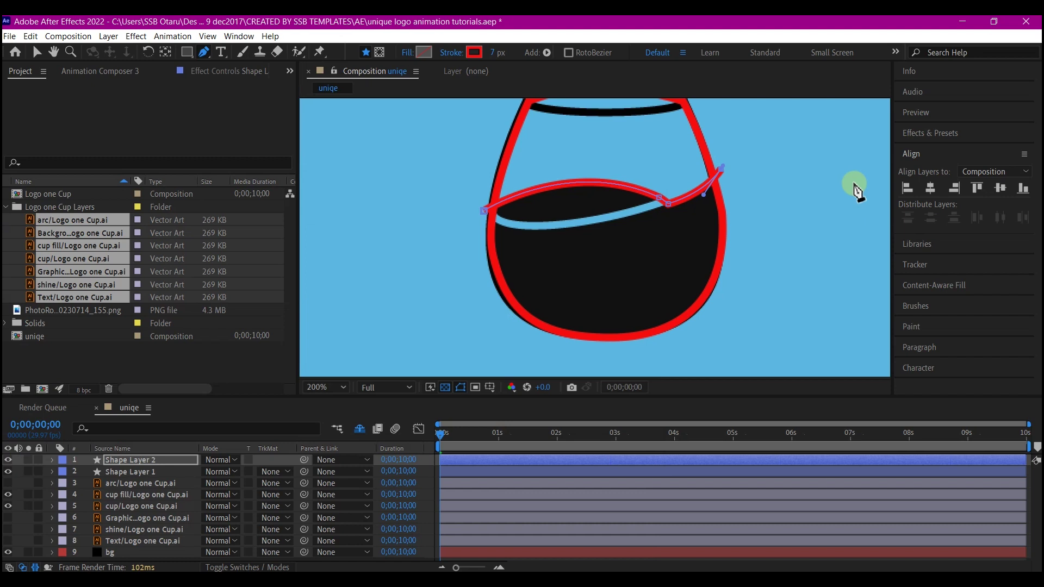
pyautogui.moveTo(861, 169); pyautogui.dragTo(857, 326)
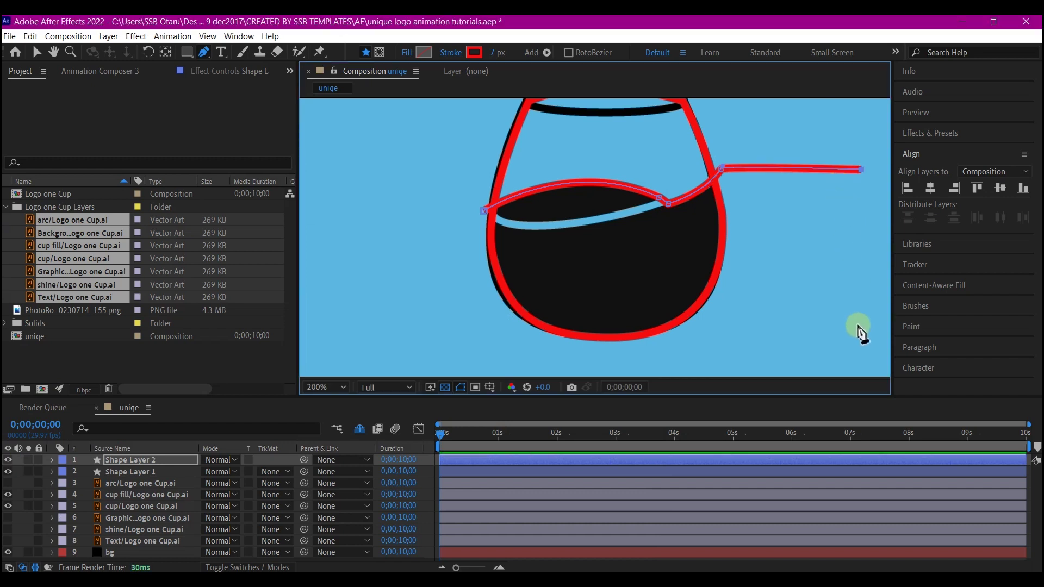
pyautogui.click(731, 366)
# Continue the path under the cup and up the left side, closing it at the first point.
pyautogui.press('space')
pyautogui.moveTo(599, 268); pyautogui.dragTo(602, 263)
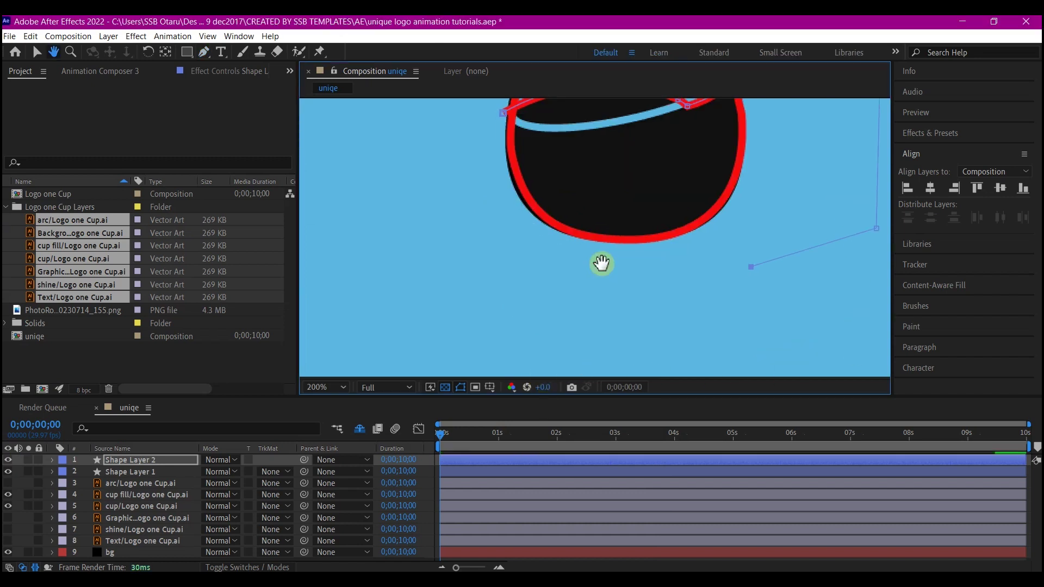
pyautogui.click(656, 333)
pyautogui.click(461, 294)
pyautogui.click(363, 214)
pyautogui.click(384, 125)
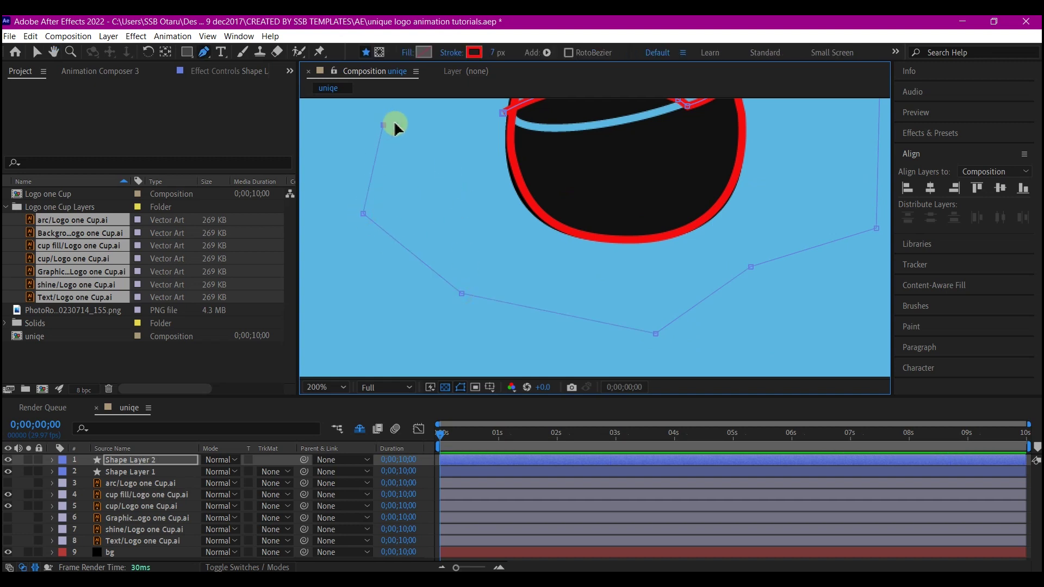
pyautogui.press('space')
pyautogui.moveTo(395, 129); pyautogui.dragTo(408, 233)
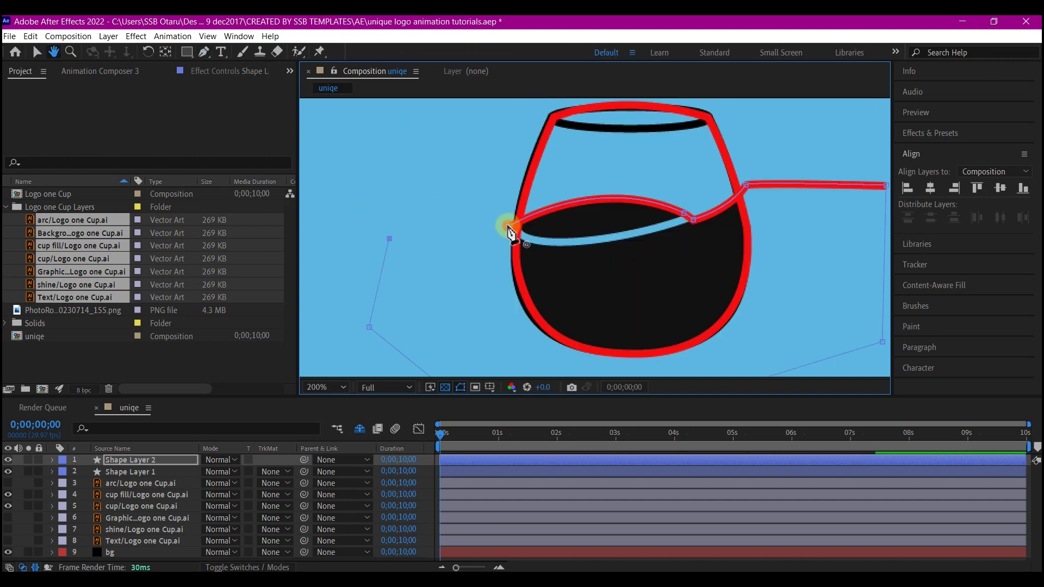
pyautogui.click(509, 232)
# Select both Shape Layer 2 and Shape Layer 1.
pyautogui.scroll(-4, 627, 235)
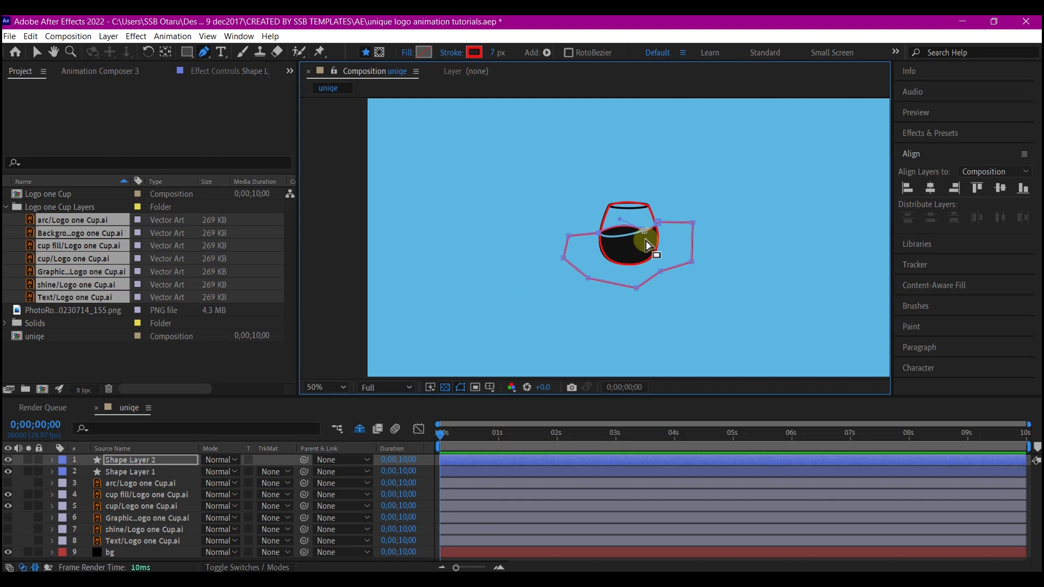
pyautogui.scroll(2, 647, 246)
pyautogui.click(122, 461)
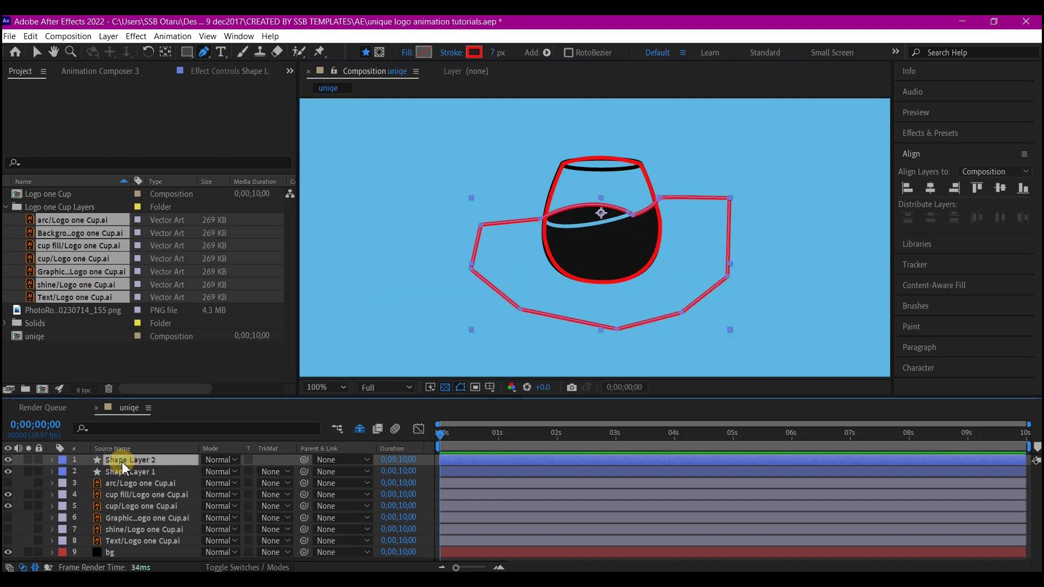
pyautogui.keyDown('shift'); pyautogui.click(119, 472); pyautogui.keyUp('shift')
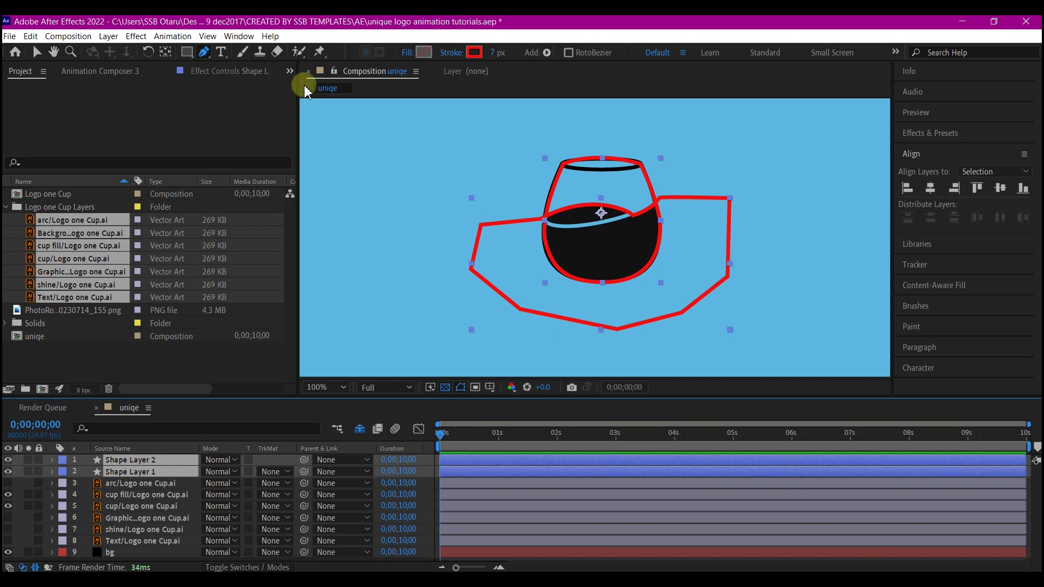
# Remove the stroke from both shapes and fill them dark blue 00267E.
pyautogui.click(451, 54)
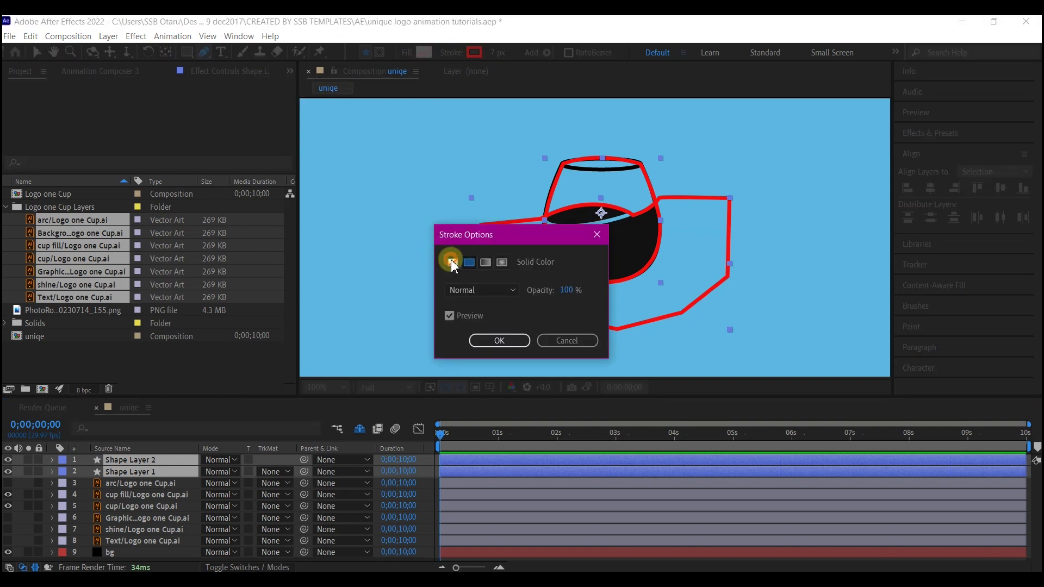
pyautogui.click(451, 262)
pyautogui.click(499, 341)
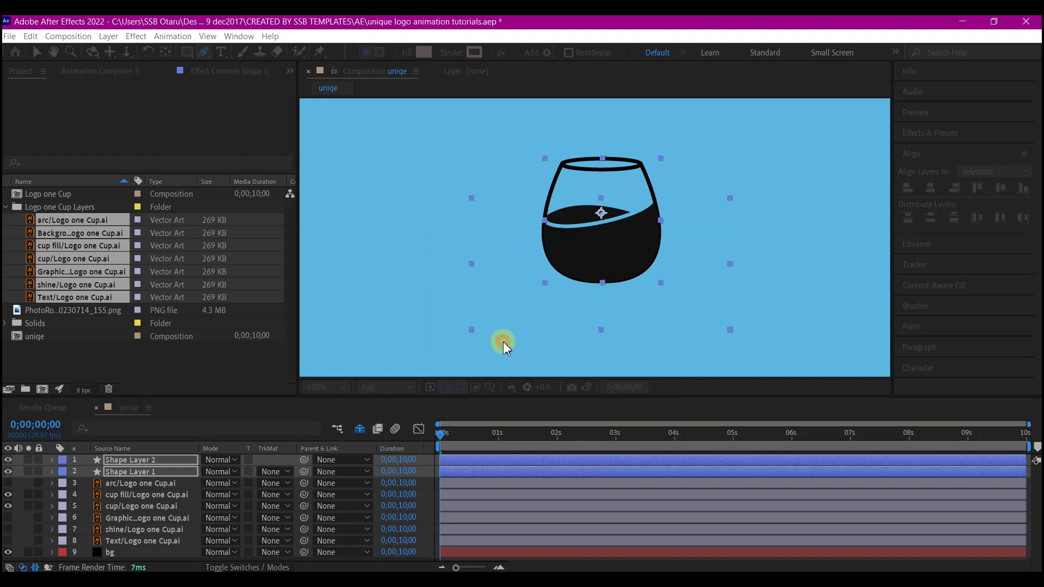
pyautogui.click(423, 52)
pyautogui.moveTo(471, 426); pyautogui.dragTo(566, 445)
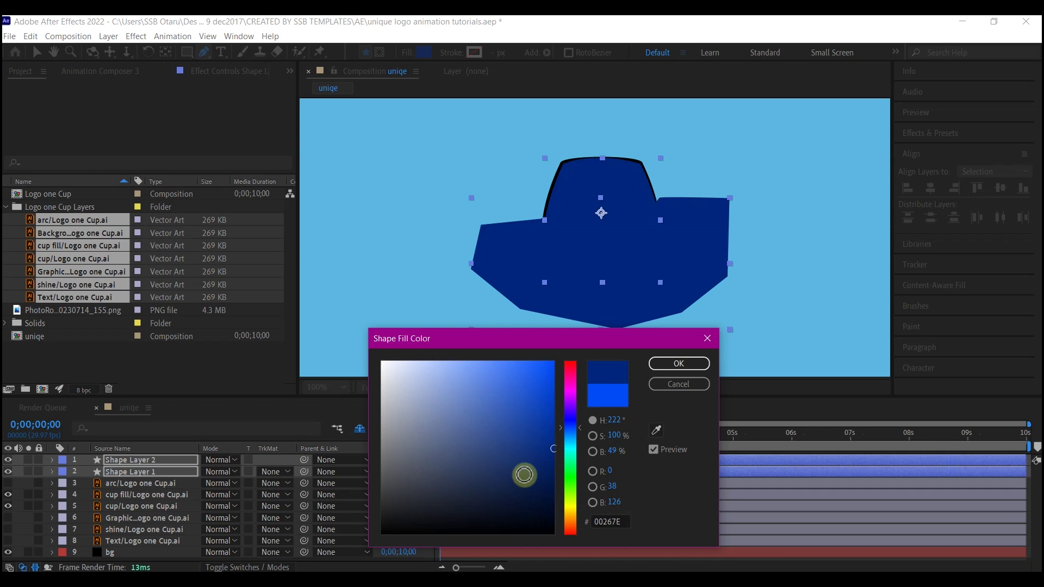
pyautogui.click(677, 364)
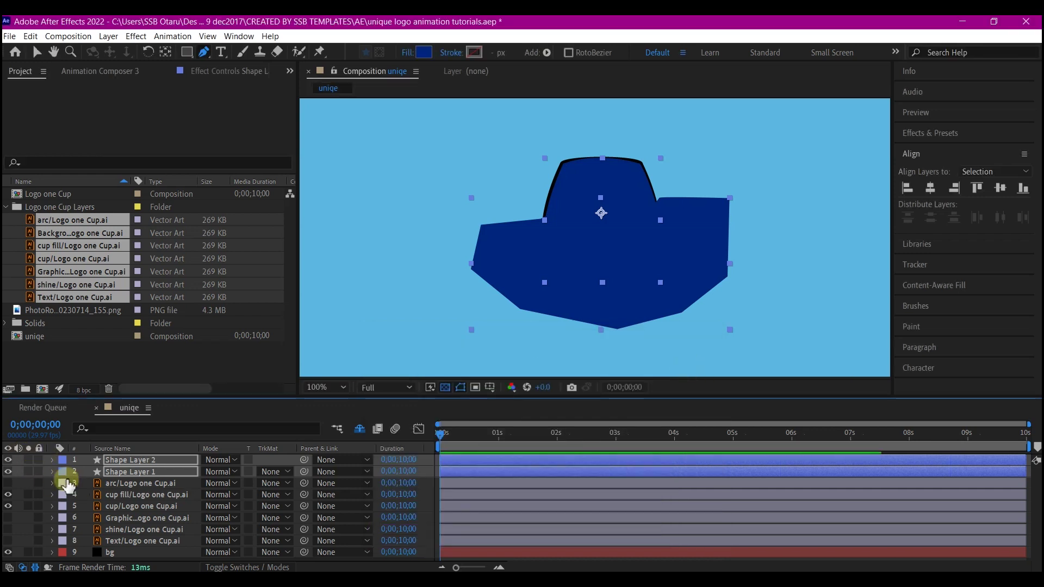
# Give Shape Layer 2 alone a black 000000 fill.
pyautogui.click(119, 473)
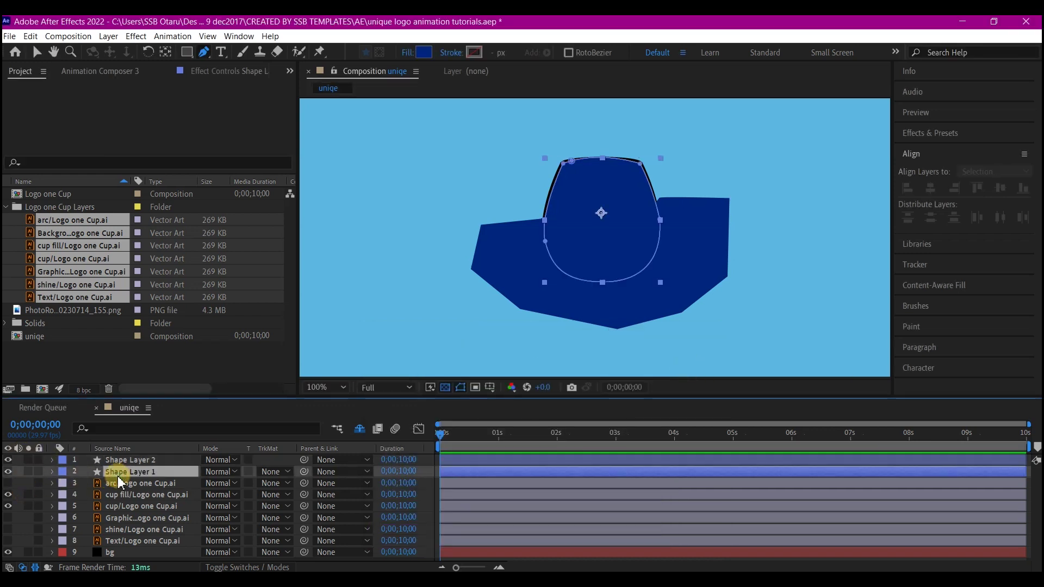
pyautogui.click(119, 460)
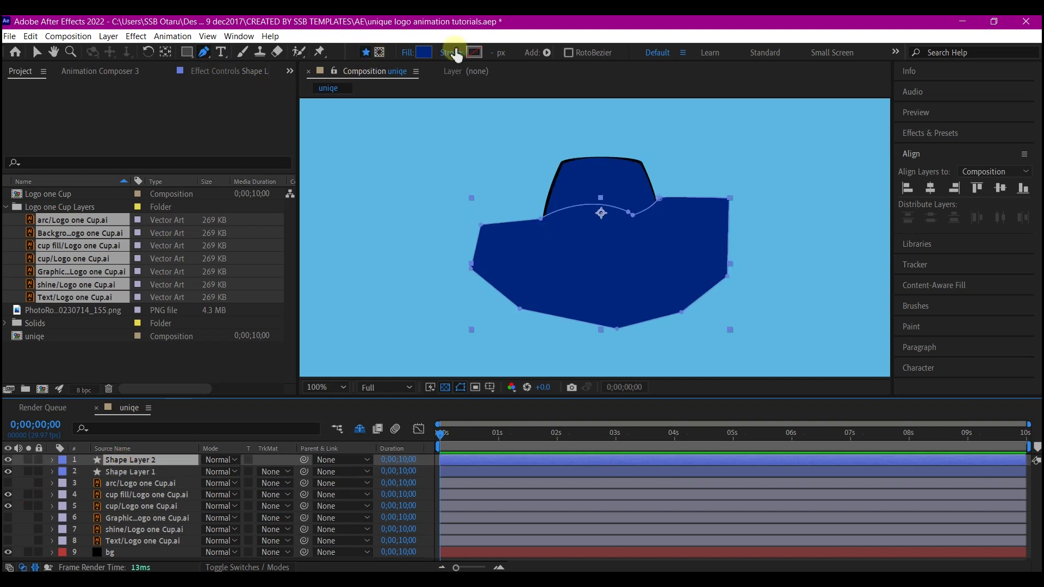
pyautogui.click(424, 53)
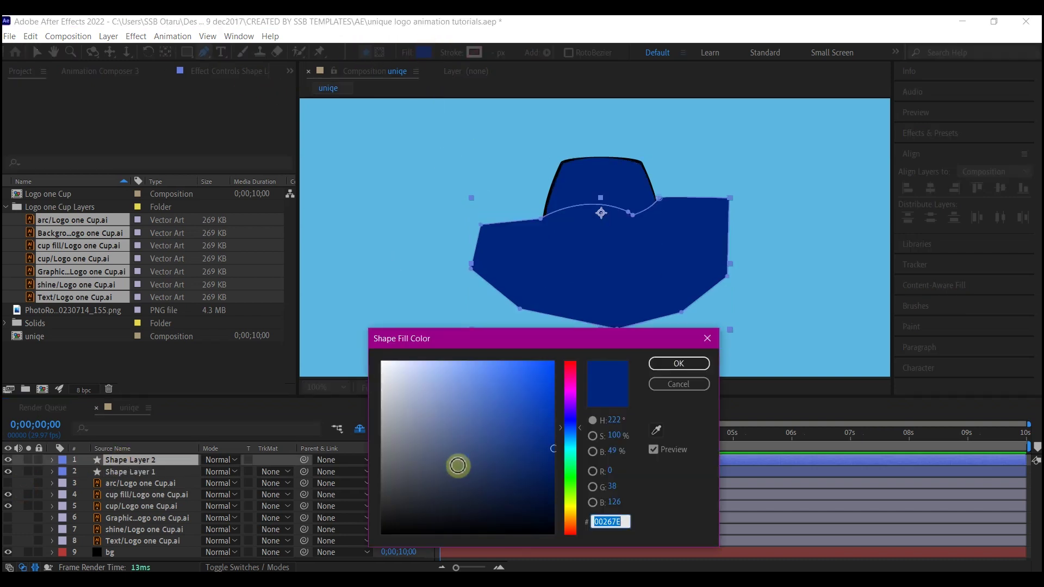
pyautogui.moveTo(489, 484)
pyautogui.mouseDown()
pyautogui.moveTo(517, 503)
pyautogui.moveTo(529, 537)
pyautogui.moveTo(400, 565)
pyautogui.mouseUp()
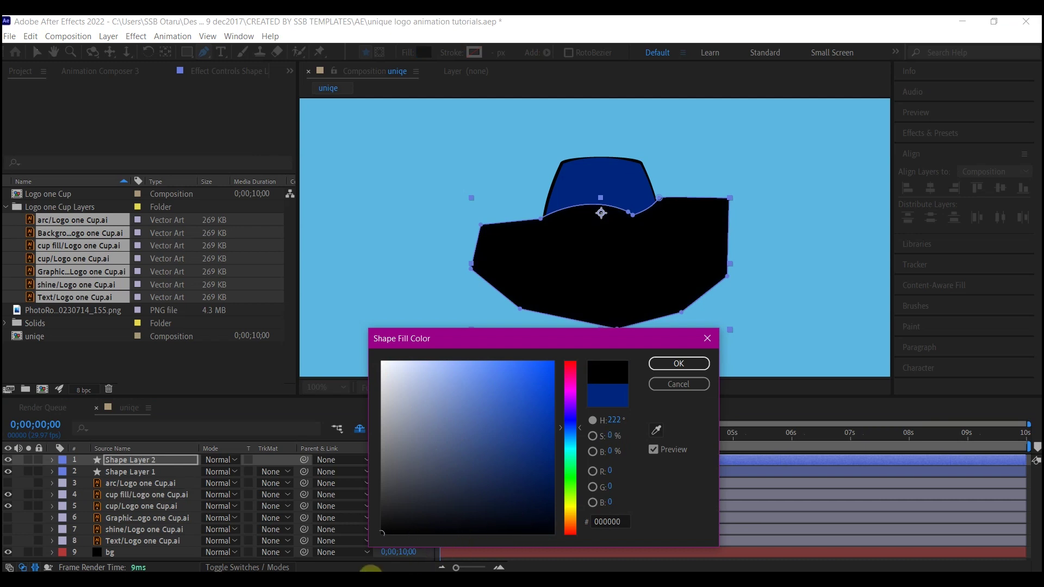
pyautogui.click(677, 362)
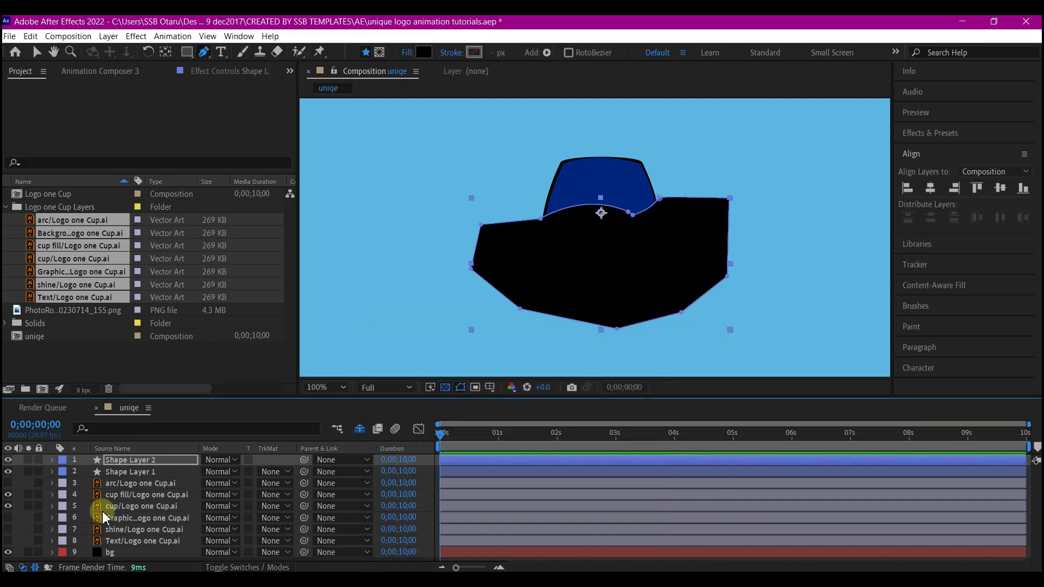
# Rename Shape Layer 2 to liquid and Shape Layer 1 to cupMask.
pyautogui.press('Return')
pyautogui.write('liquid')
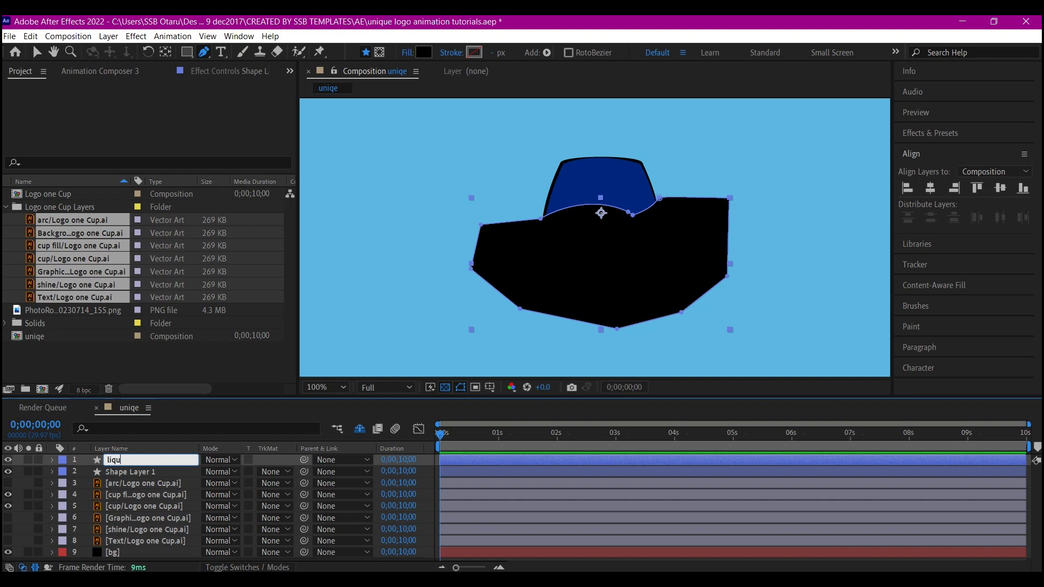
pyautogui.press('Return')
pyautogui.click(133, 473)
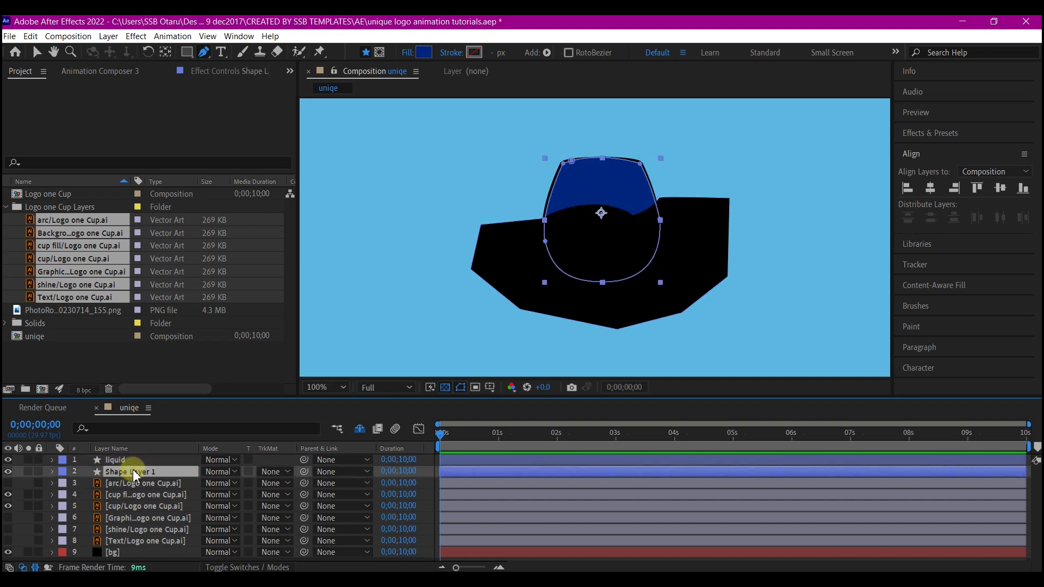
pyautogui.press('Return')
pyautogui.write('cupMask')
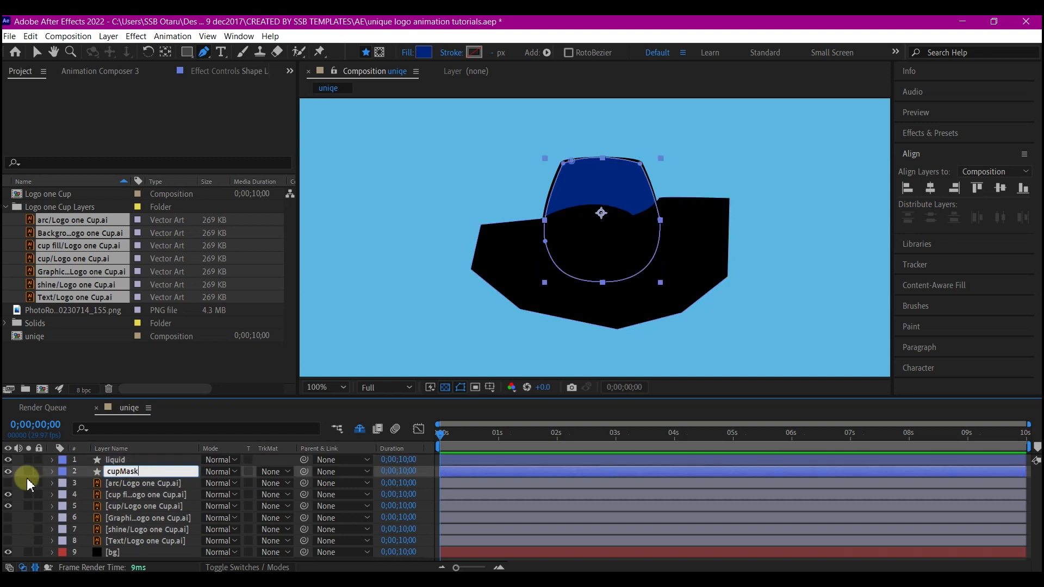
pyautogui.click(21, 477)
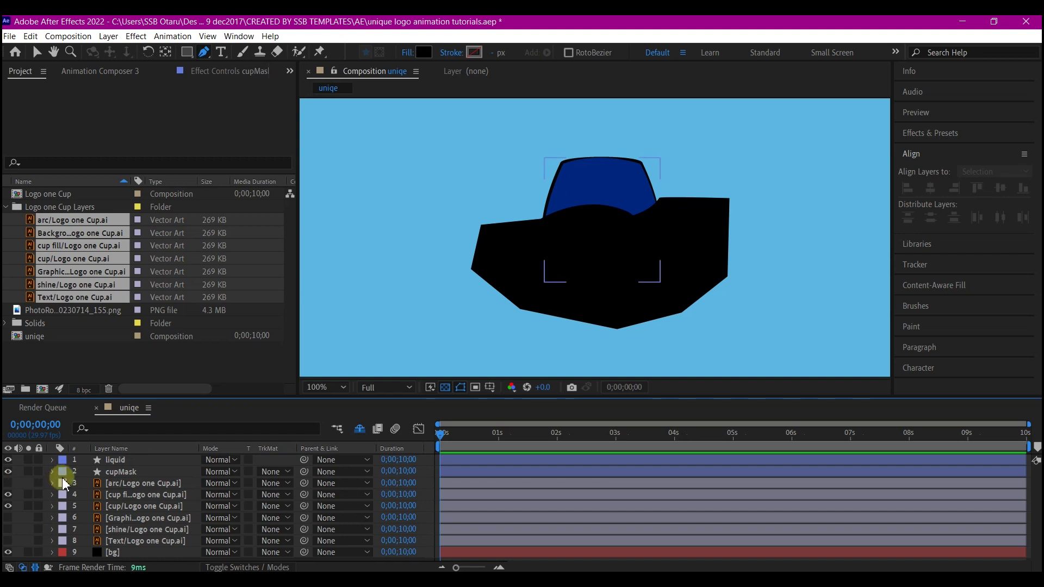
# Move cupMask above liquid and set liquid's track matte to cupMask's alpha.
pyautogui.click(118, 461)
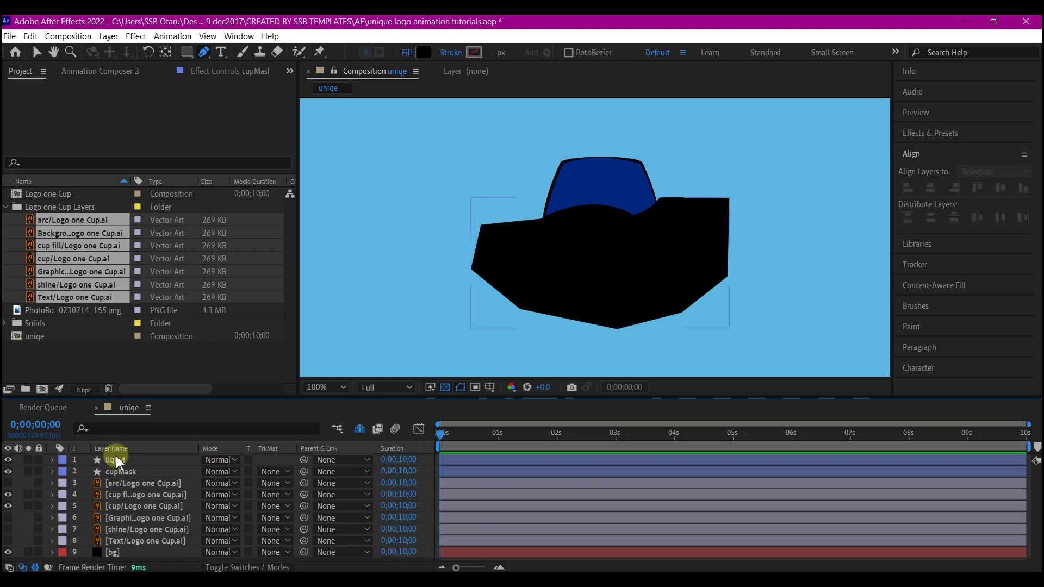
pyautogui.moveTo(125, 471); pyautogui.dragTo(129, 457)
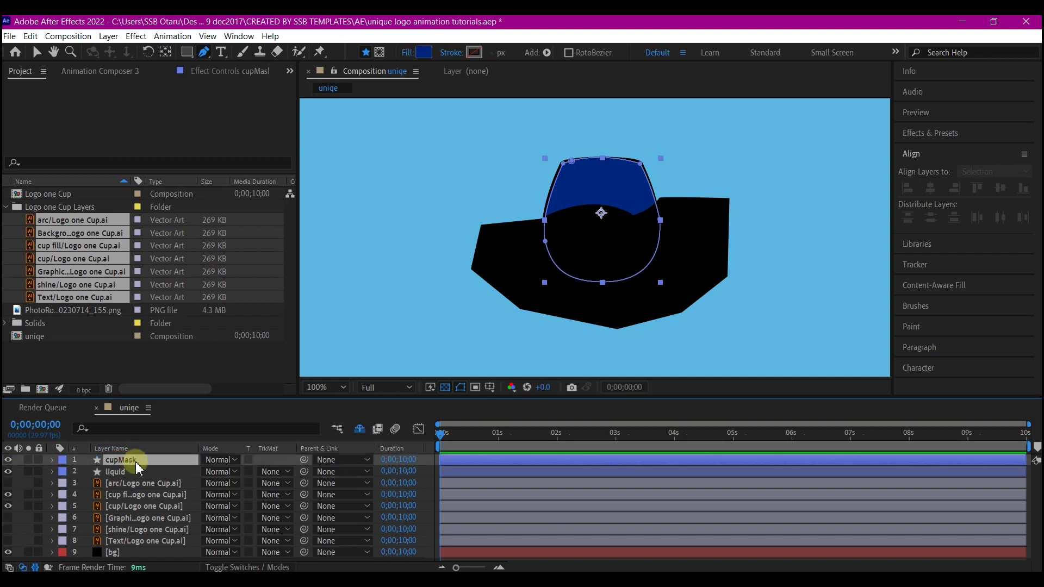
pyautogui.click(276, 473)
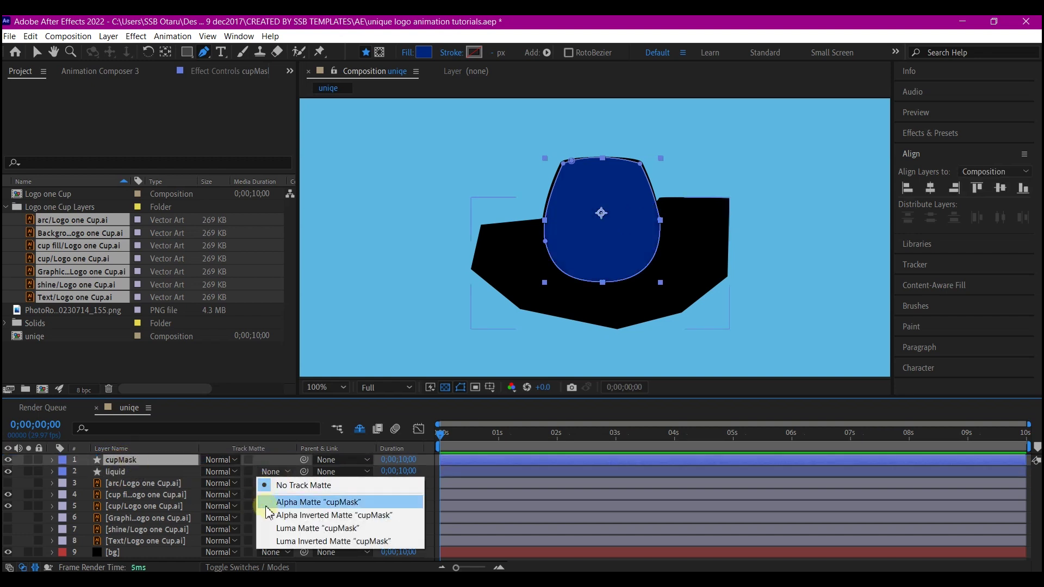
pyautogui.click(307, 504)
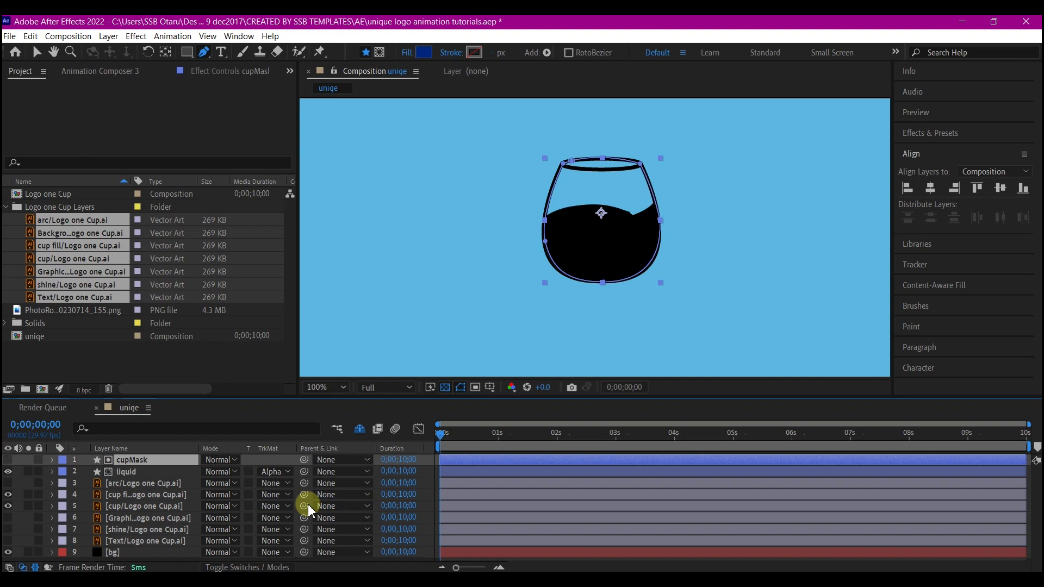
# Apply Turbulent Displace to the liquid layer and show it in Effect Controls.
pyautogui.click(126, 472)
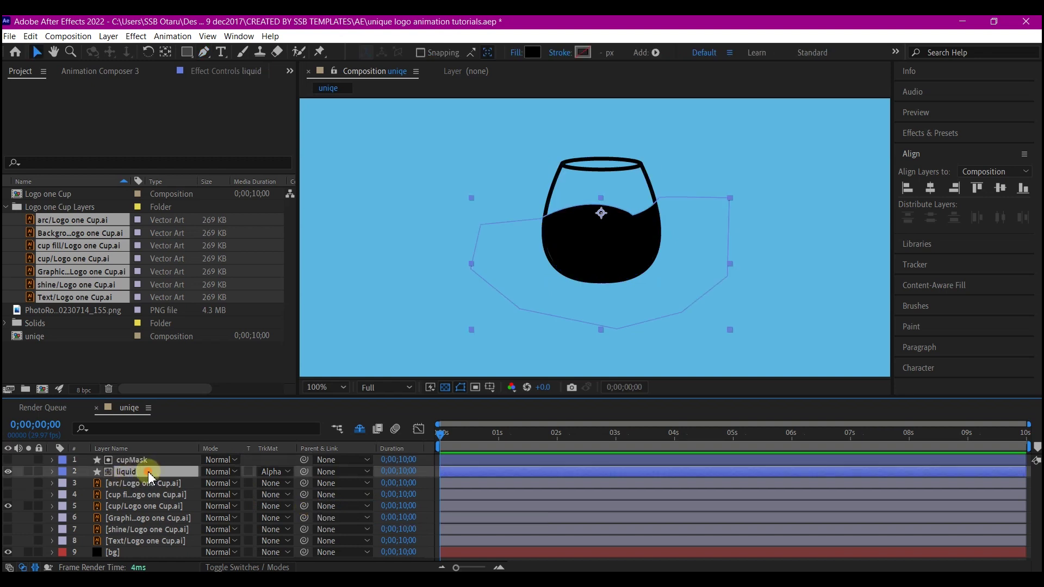
pyautogui.hotkey('ctrl', 'space')
pyautogui.write('tur')
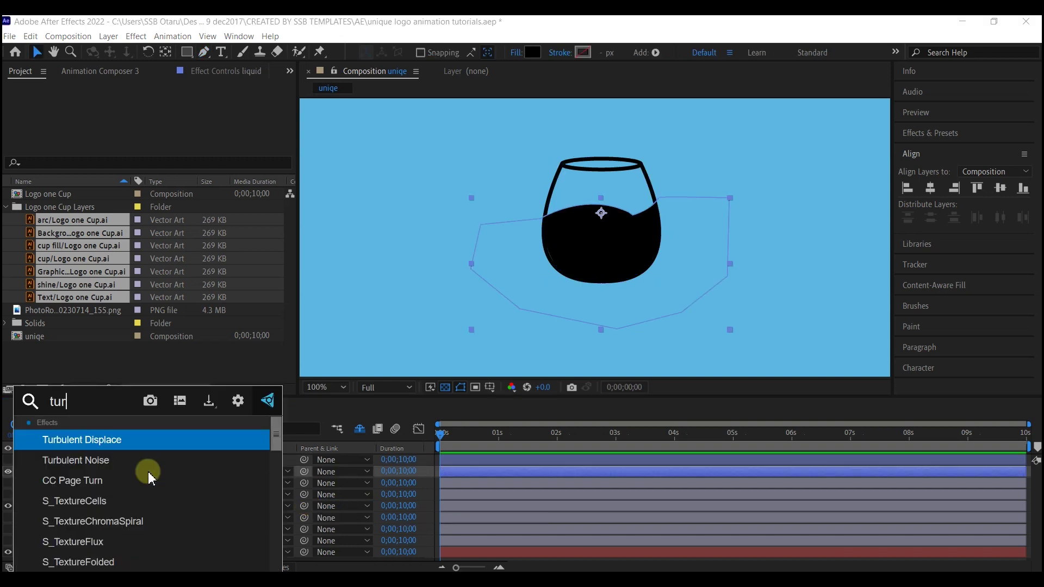
pyautogui.write('bule')
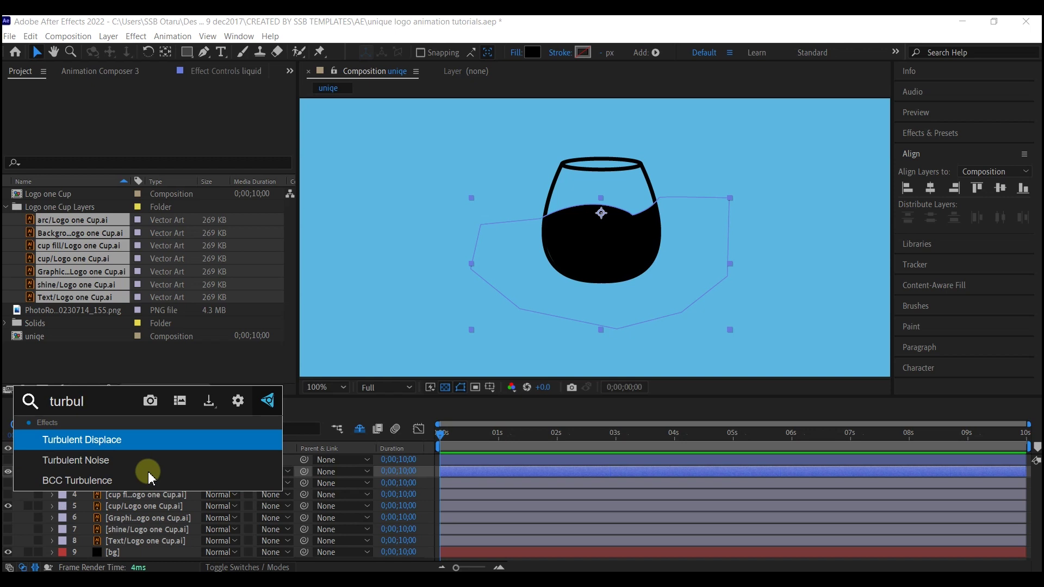
pyautogui.click(111, 439)
pyautogui.click(289, 72)
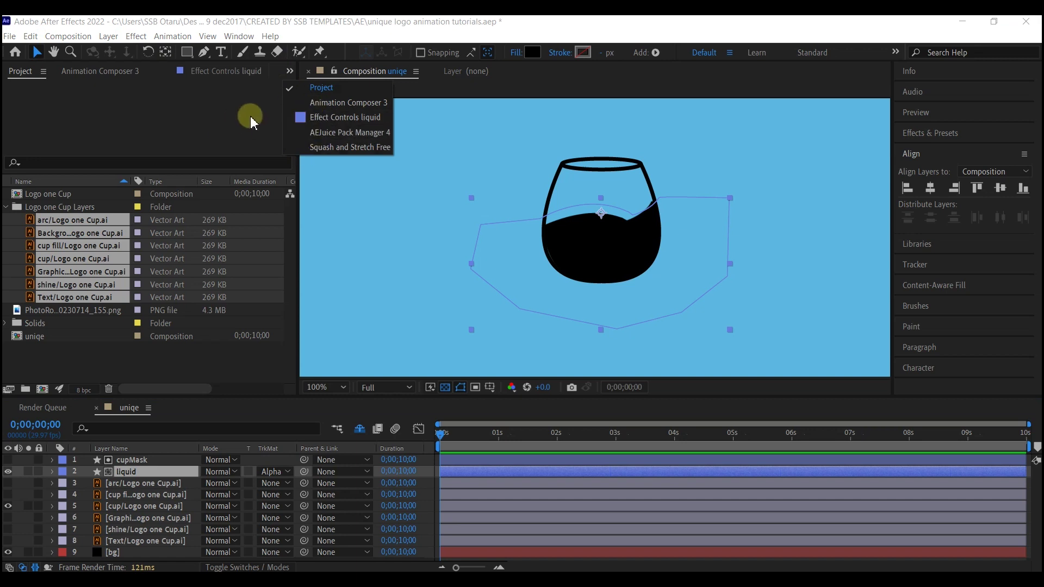
pyautogui.click(327, 116)
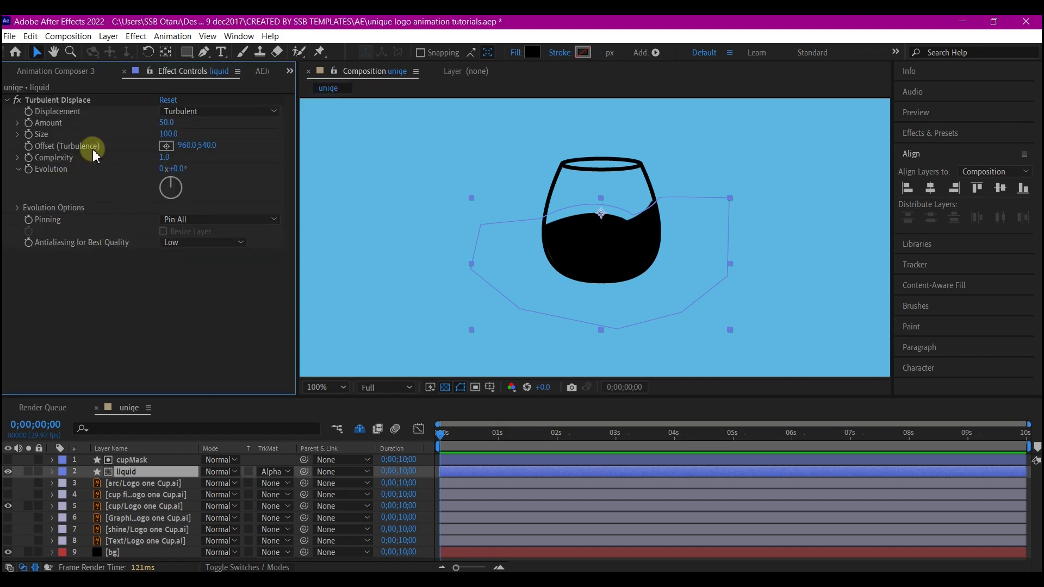
# Start Amount and Size keyframes: Amount 0 at 5 seconds, then 5.0 at 1 second.
pyautogui.click(735, 433)
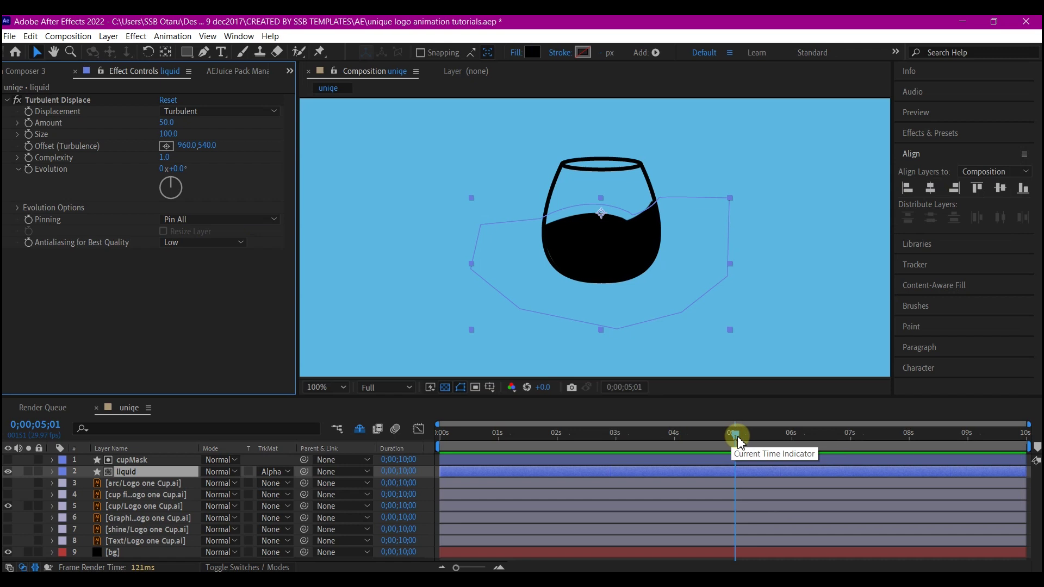
pyautogui.moveTo(734, 435); pyautogui.dragTo(728, 439)
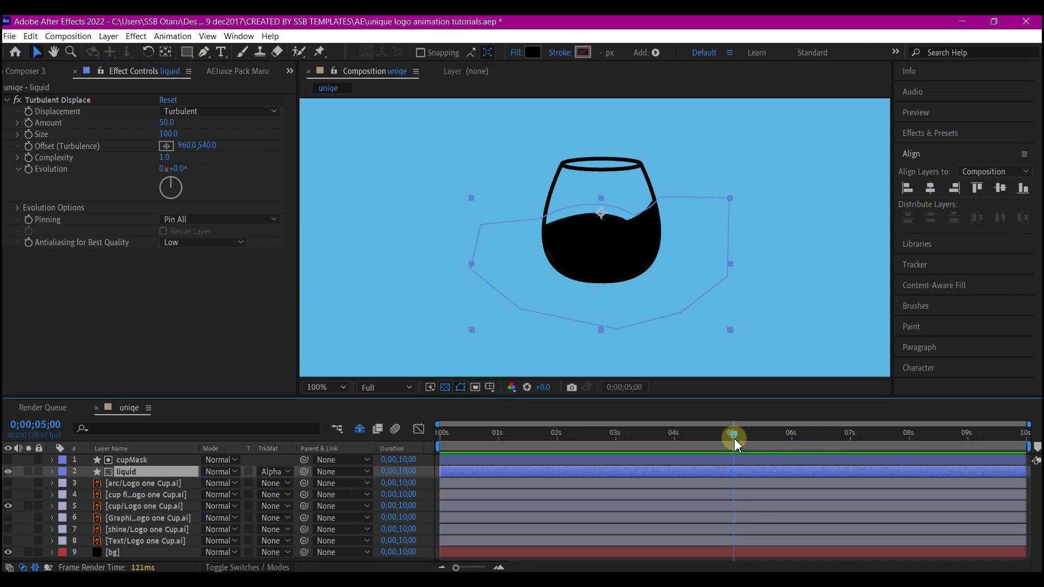
pyautogui.click(30, 125)
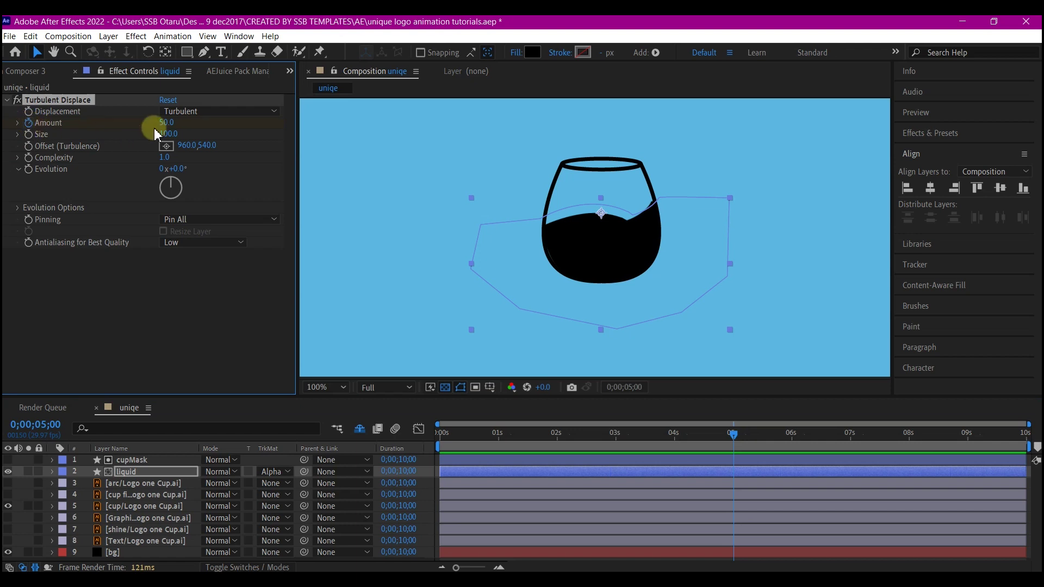
pyautogui.write('0')
pyautogui.press('Return')
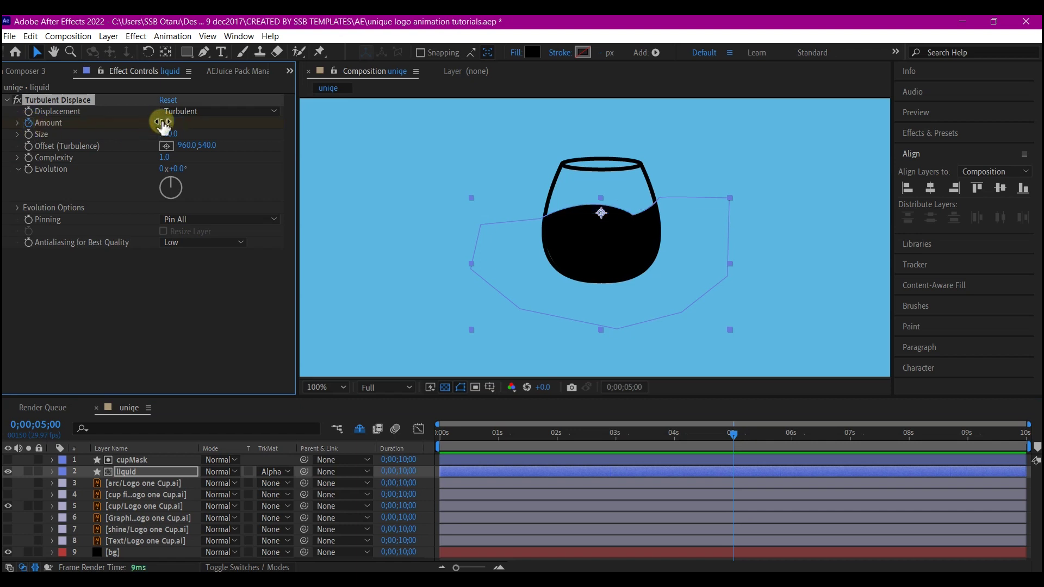
pyautogui.click(28, 134)
pyautogui.click(163, 133)
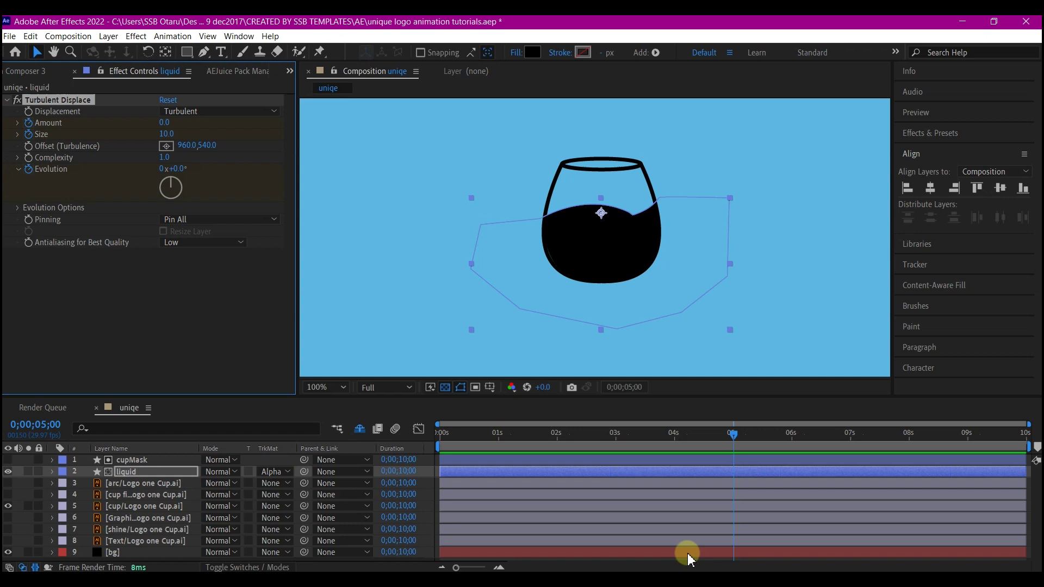
pyautogui.click(498, 434)
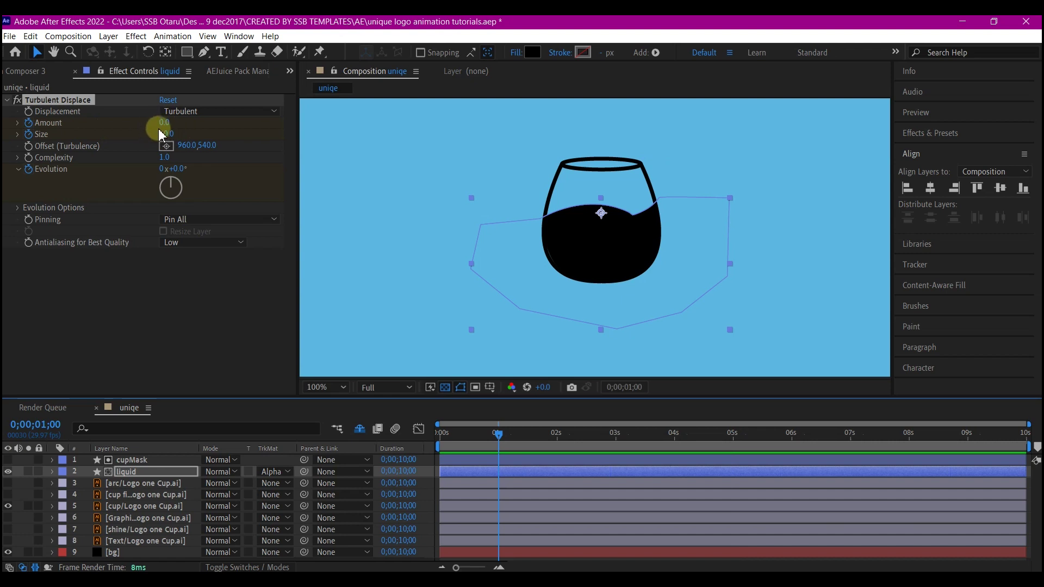
pyautogui.moveTo(164, 123); pyautogui.dragTo(161, 123)
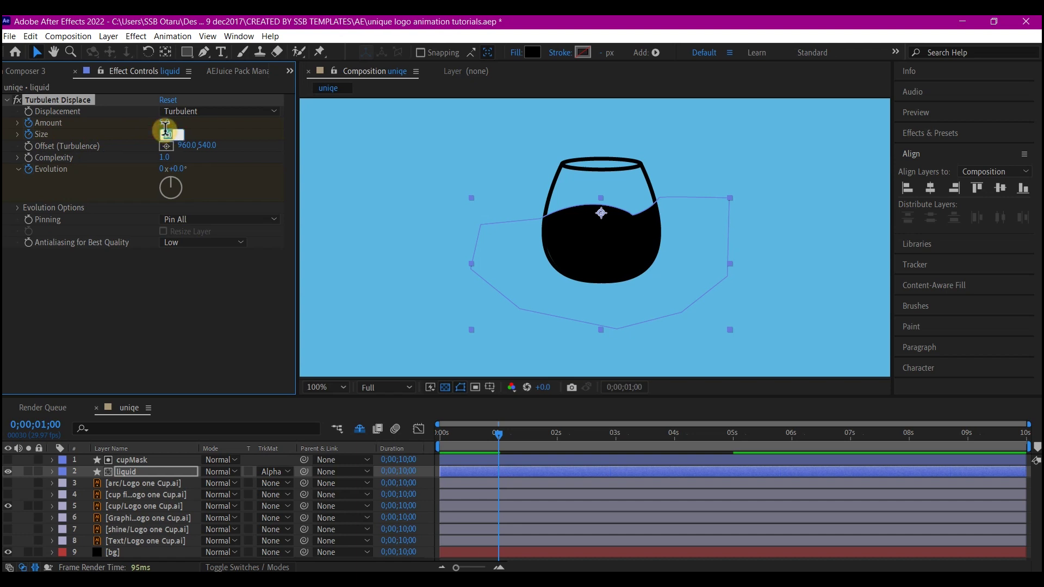
pyautogui.press('Return')
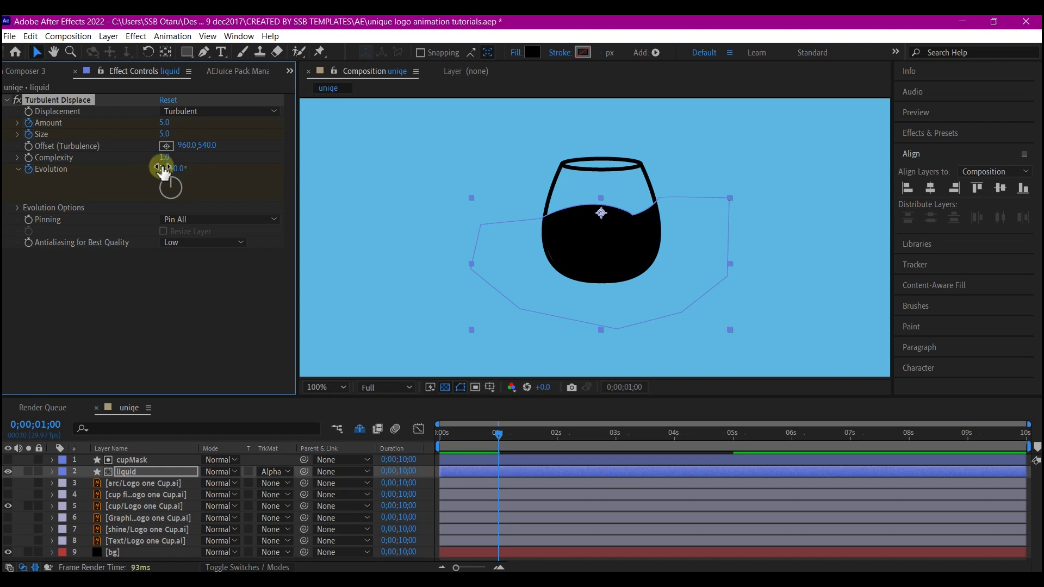
# Add a Size keyframe of 6.0 at 3 seconds and an Amount keyframe of 1091 near 2 seconds.
pyautogui.press('u')
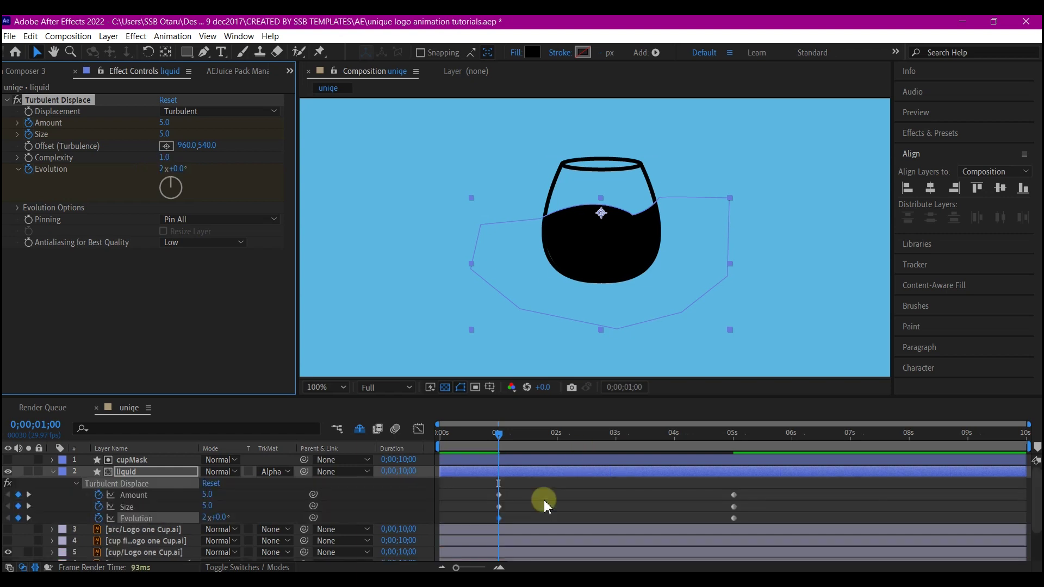
pyautogui.click(620, 434)
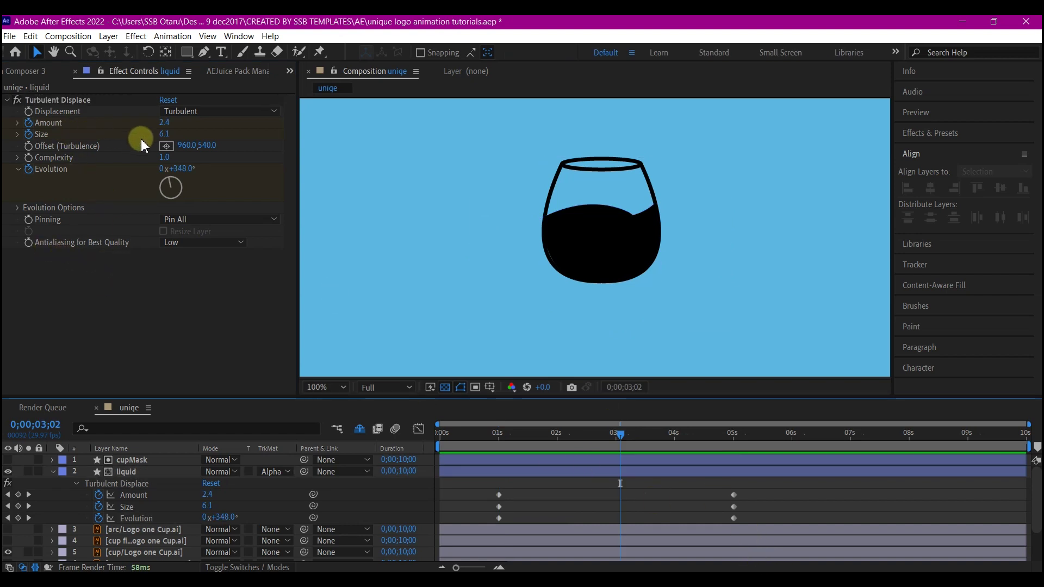
pyautogui.moveTo(165, 134); pyautogui.dragTo(167, 175)
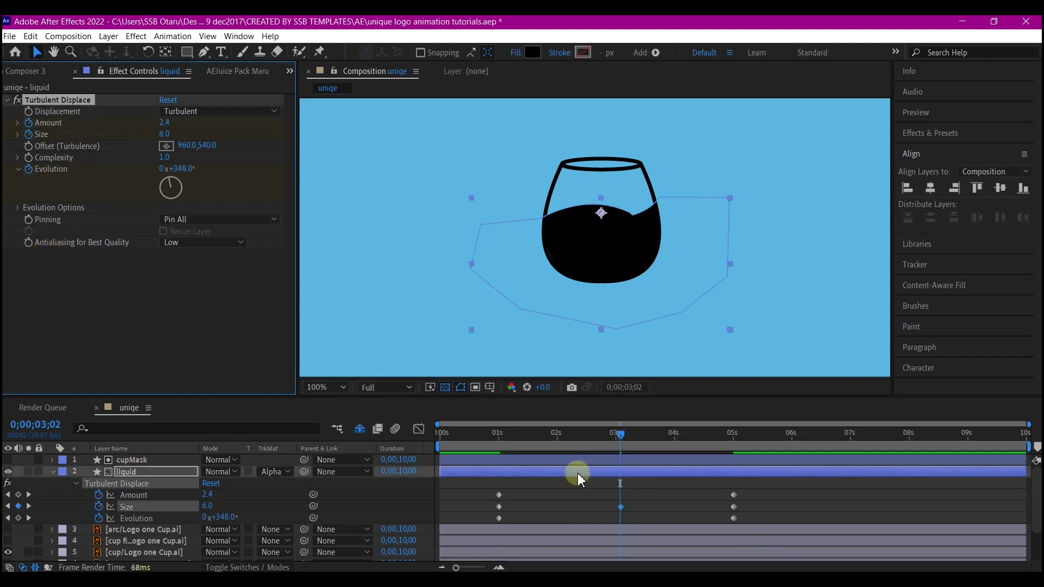
pyautogui.click(556, 433)
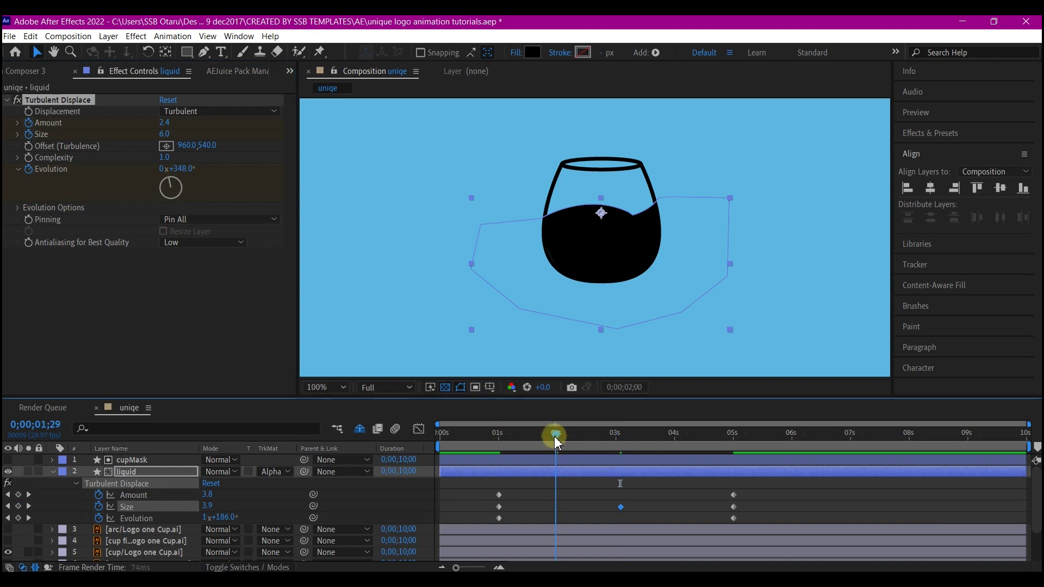
pyautogui.click(161, 122)
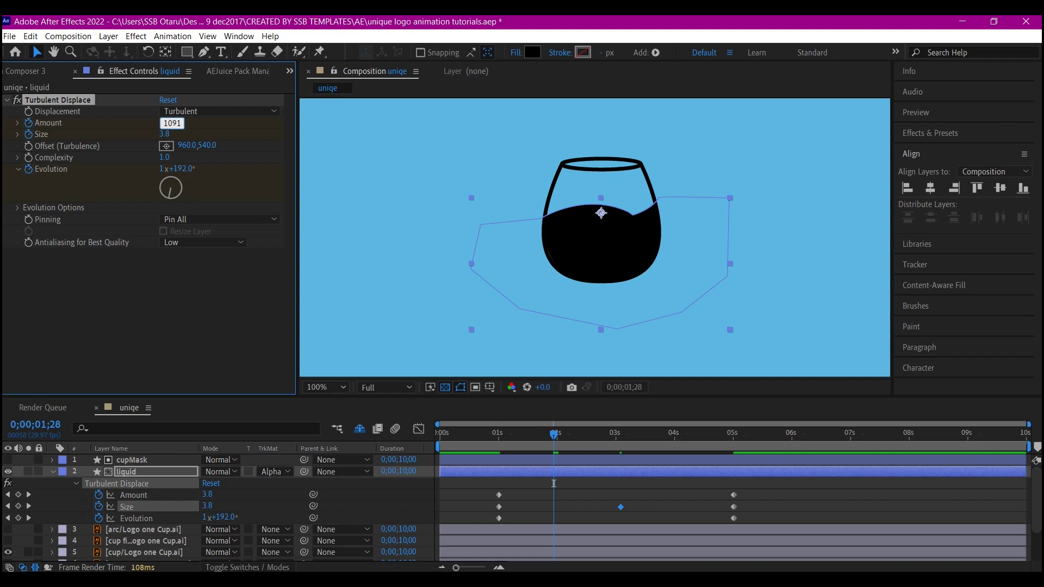
pyautogui.press('Return')
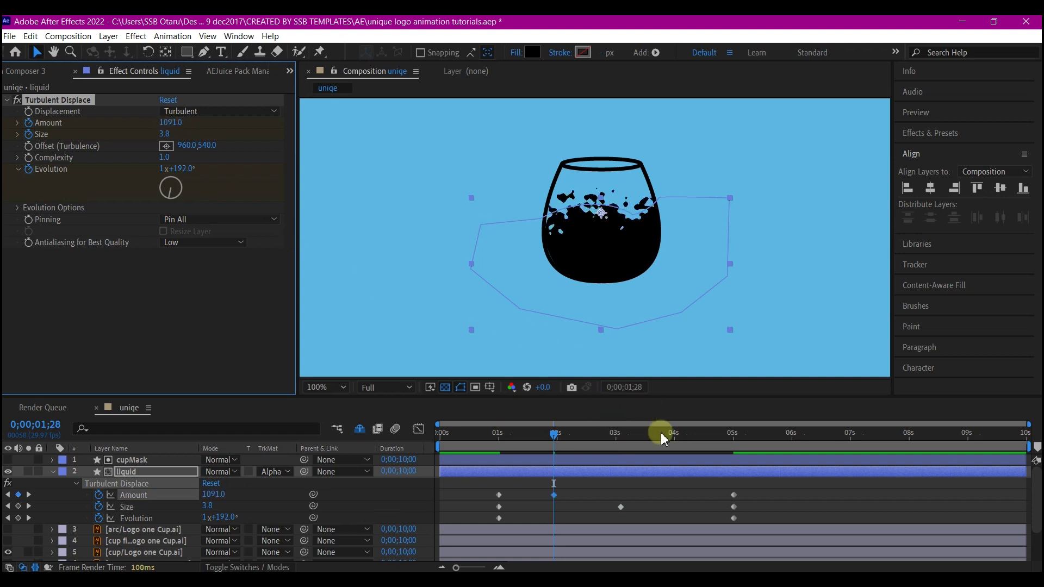
# Set the Turbulent Displace Amount to 300 at 0;00;04;04.
pyautogui.click(682, 433)
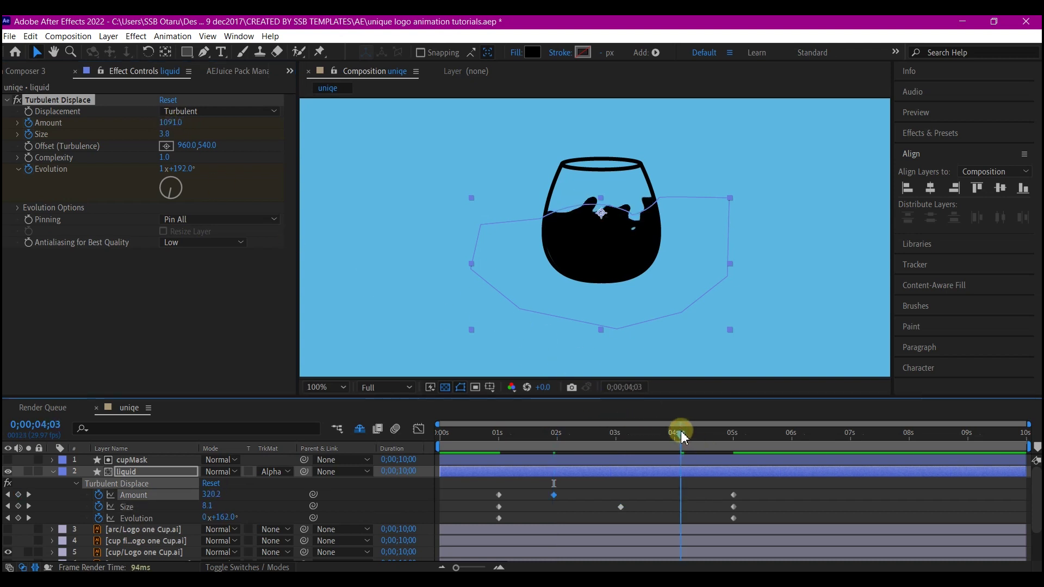
pyautogui.click(165, 123)
pyautogui.write('30')
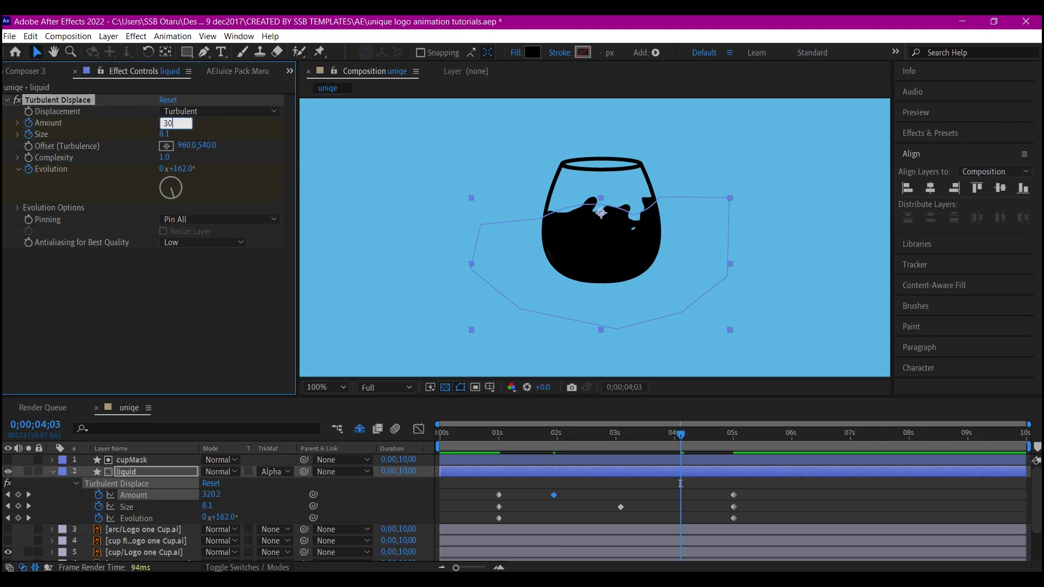
pyautogui.write('0')
pyautogui.press('Return')
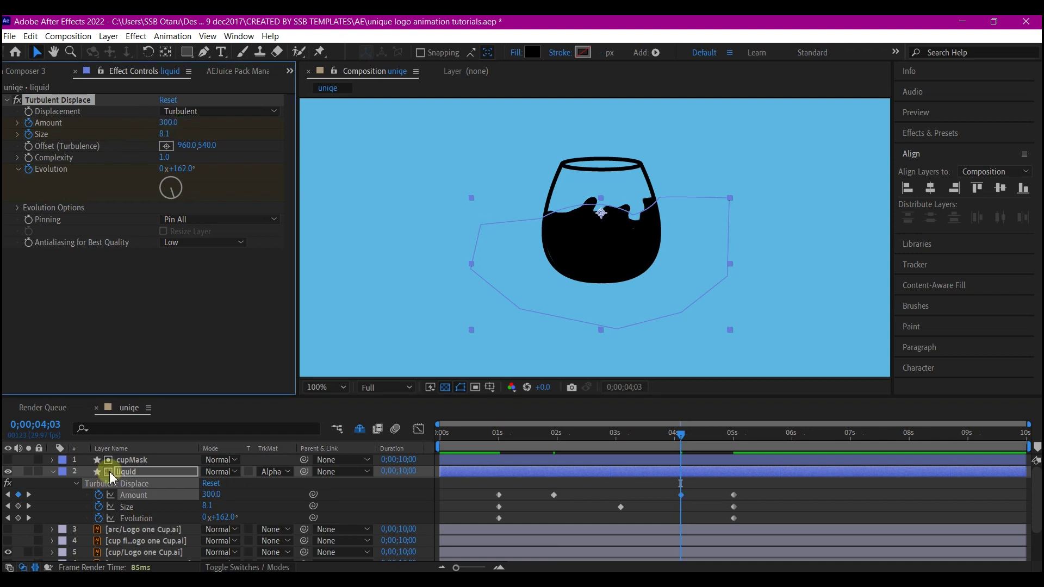
# Keyframe the liquid's Position at 960,540 at 5 seconds and lowered to 960,695 at 1 second.
pyautogui.click(29, 495)
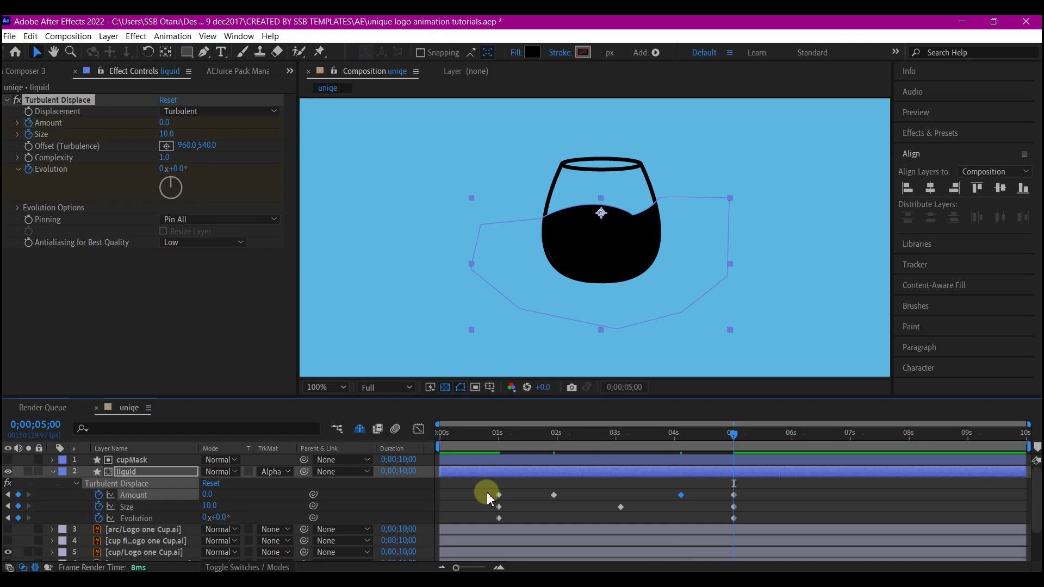
pyautogui.hotkey('shift', 'p')
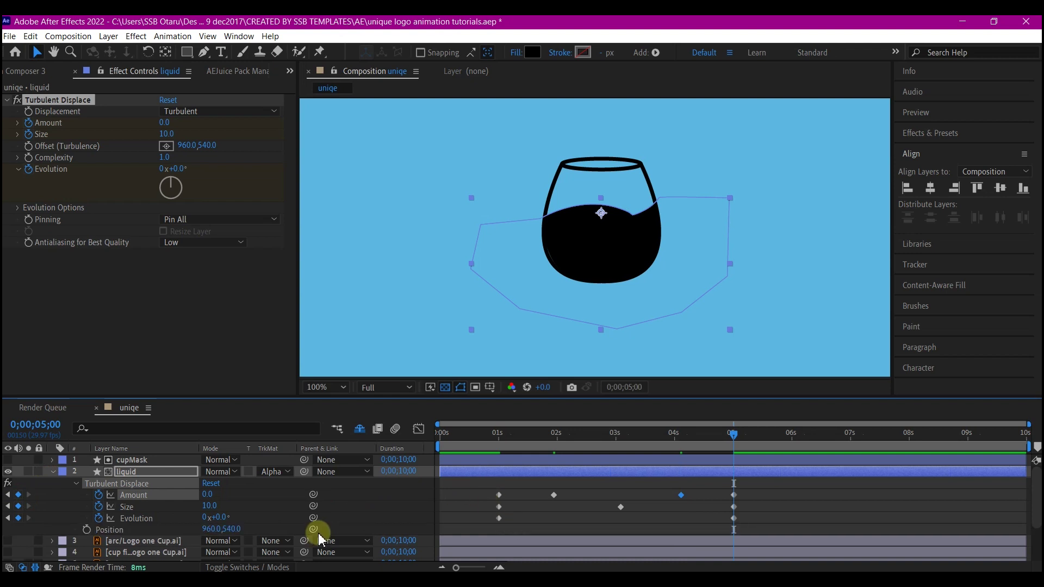
pyautogui.click(87, 529)
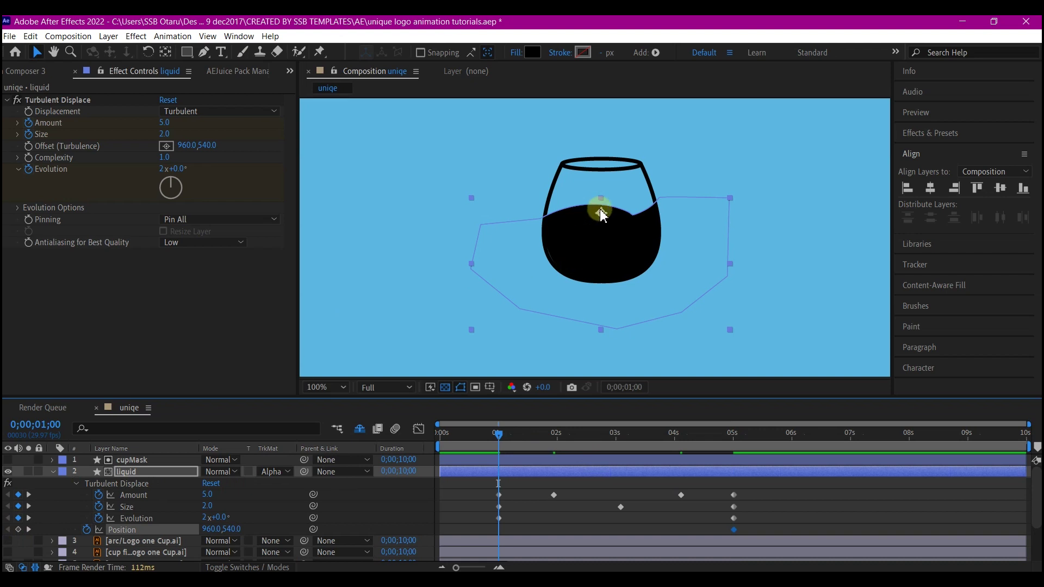
pyautogui.moveTo(601, 212); pyautogui.dragTo(591, 291)
pyautogui.moveTo(755, 519); pyautogui.dragTo(495, 533)
# Easy-ease the Position keyframes and lengthen the 5-second ease influence to about 90%.
pyautogui.rightClick(499, 529)
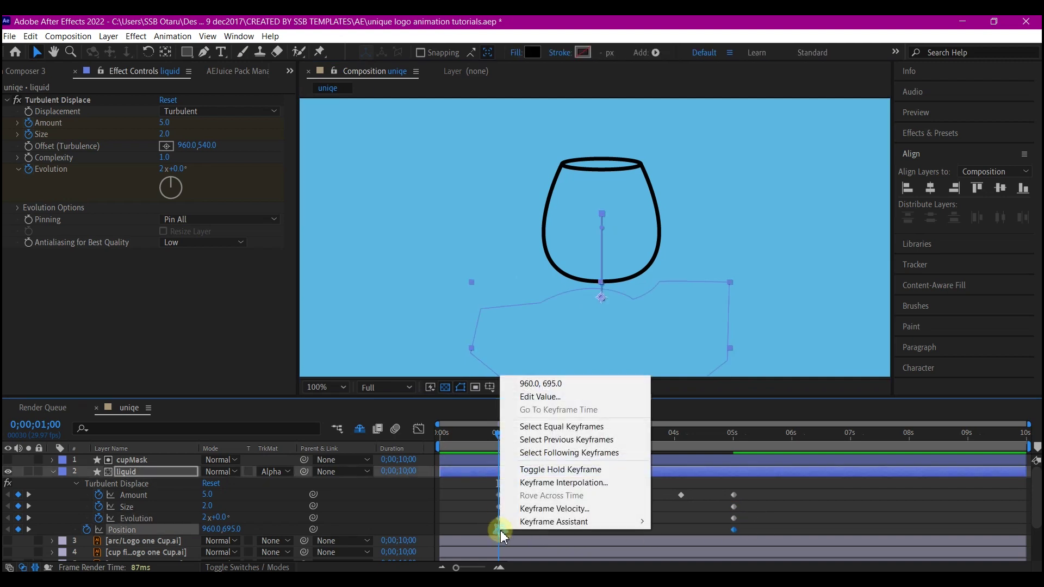
pyautogui.moveTo(542, 523)
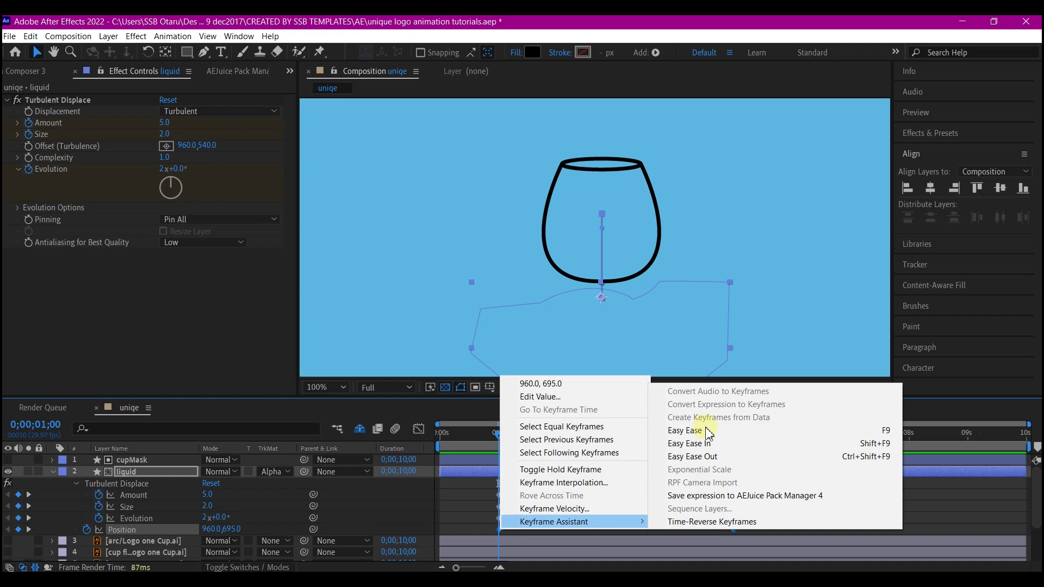
pyautogui.click(682, 430)
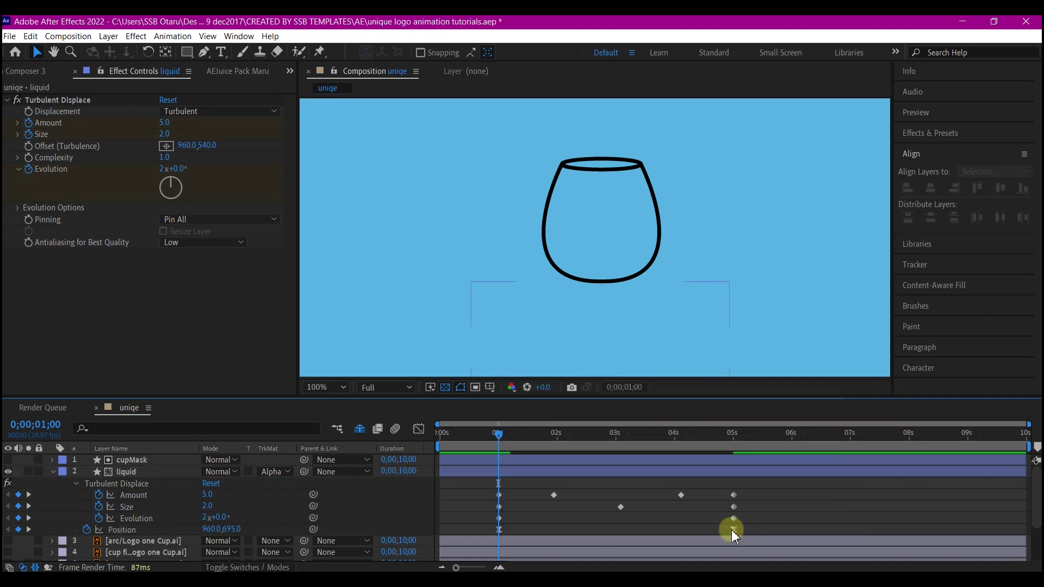
pyautogui.click(733, 529)
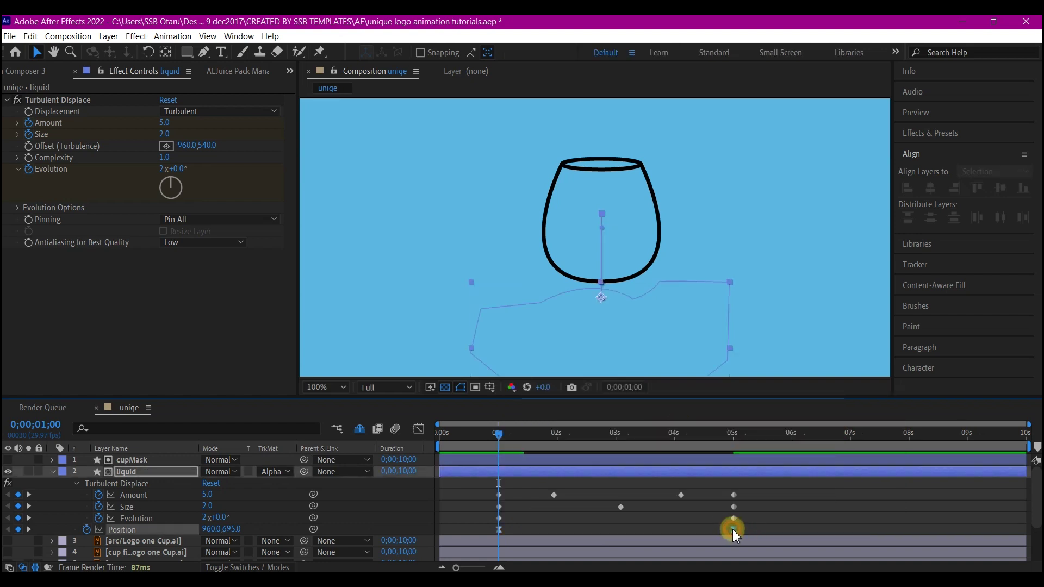
pyautogui.click(418, 429)
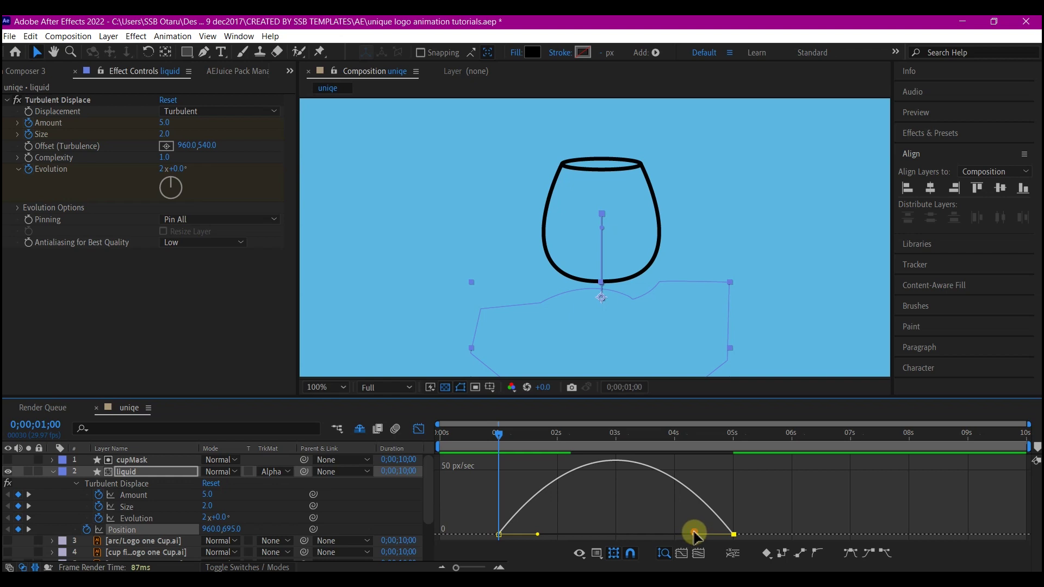
pyautogui.moveTo(694, 536); pyautogui.dragTo(627, 535)
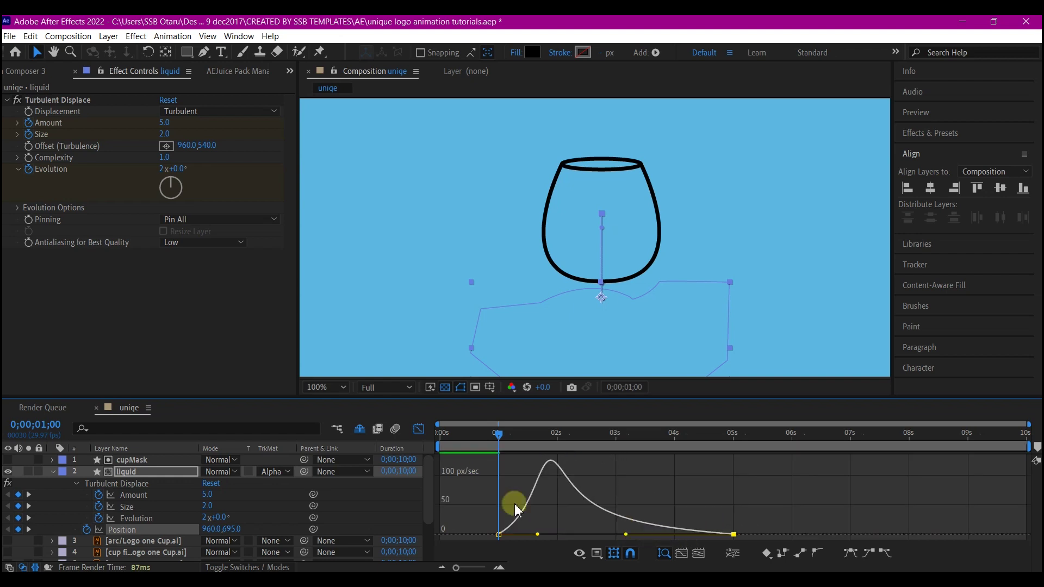
pyautogui.click(419, 434)
pyautogui.press('space')
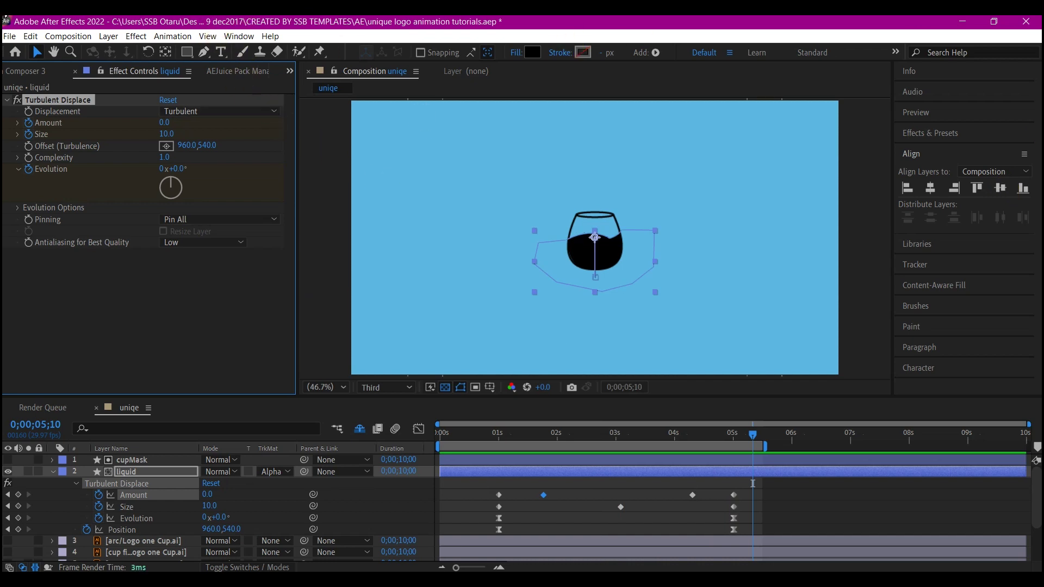
# With the liquid layer deselected, set the Pen tool to draw shapes with no fill.
pyautogui.click(206, 53)
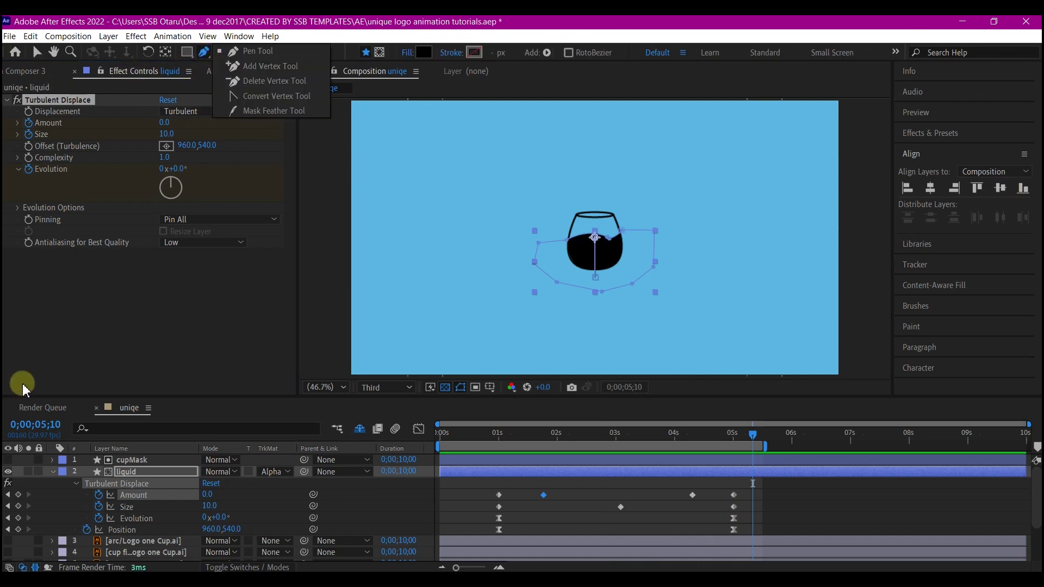
pyautogui.click(64, 512)
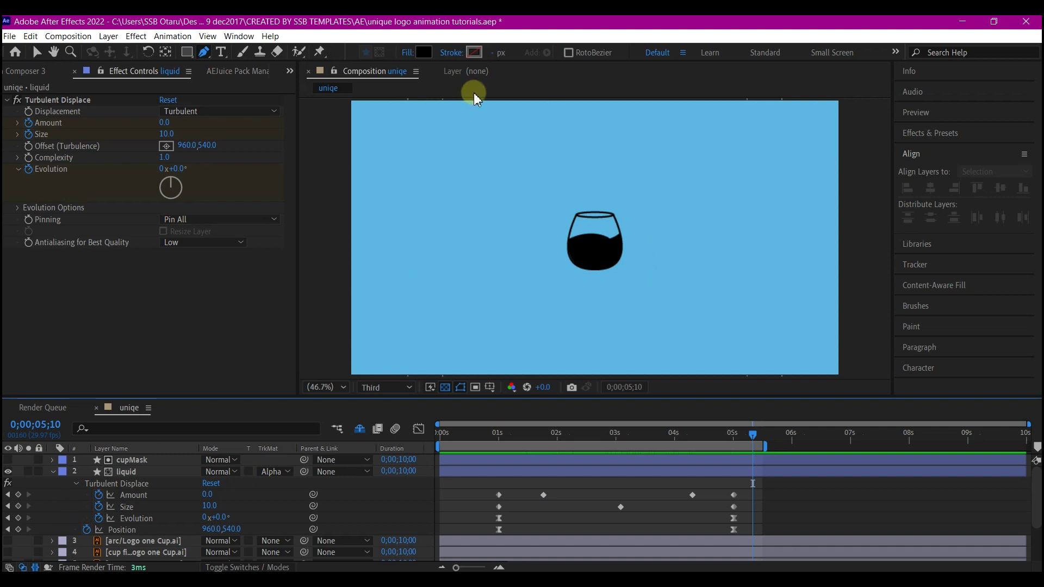
pyautogui.click(408, 54)
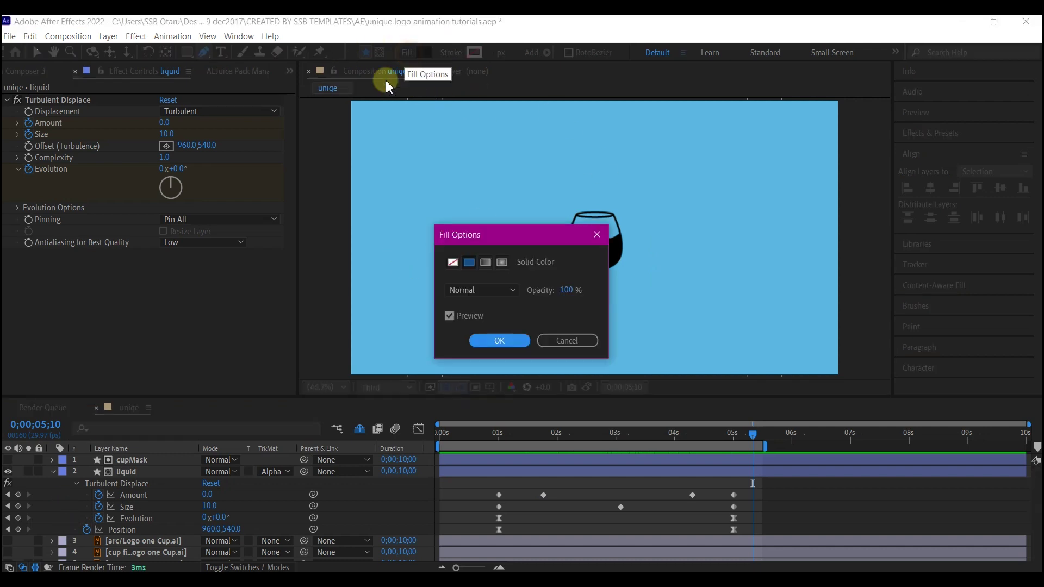
pyautogui.click(452, 262)
pyautogui.click(499, 341)
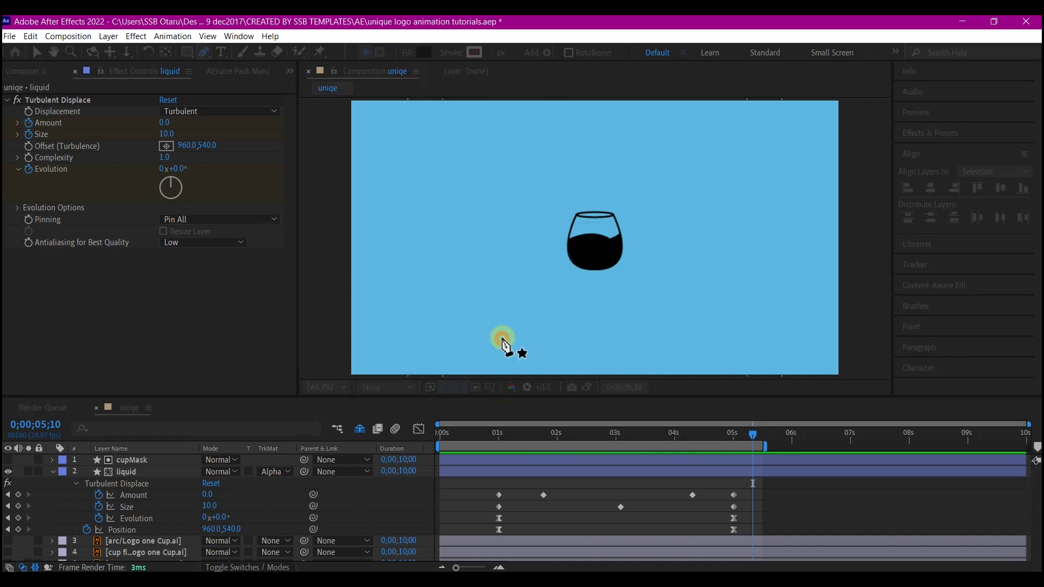
# Make the stroke black and place the line's first point above the frame.
pyautogui.click(474, 52)
pyautogui.moveTo(517, 456); pyautogui.dragTo(373, 545)
pyautogui.click(678, 365)
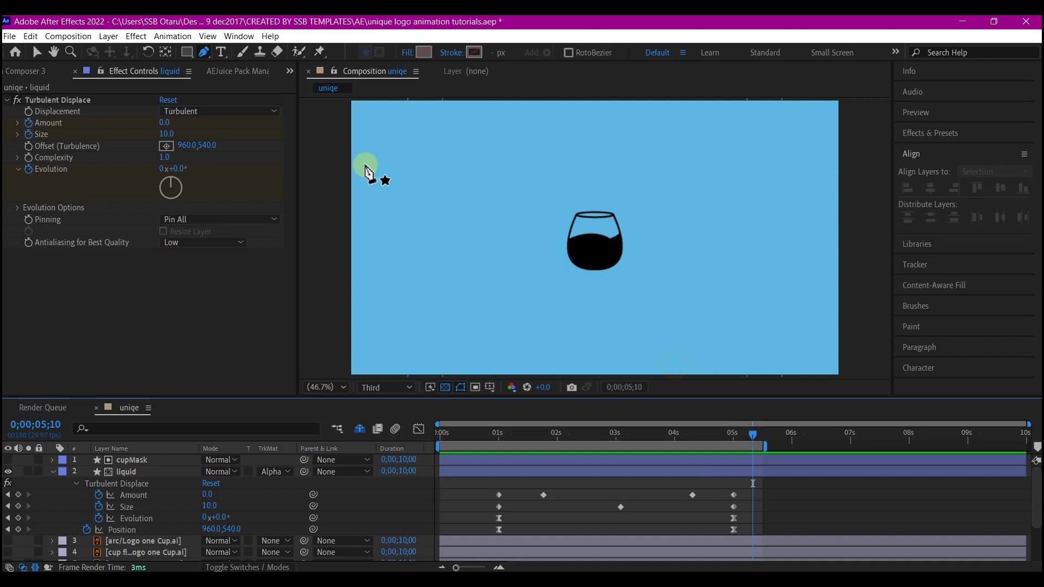
pyautogui.press(',')
pyautogui.press(',')
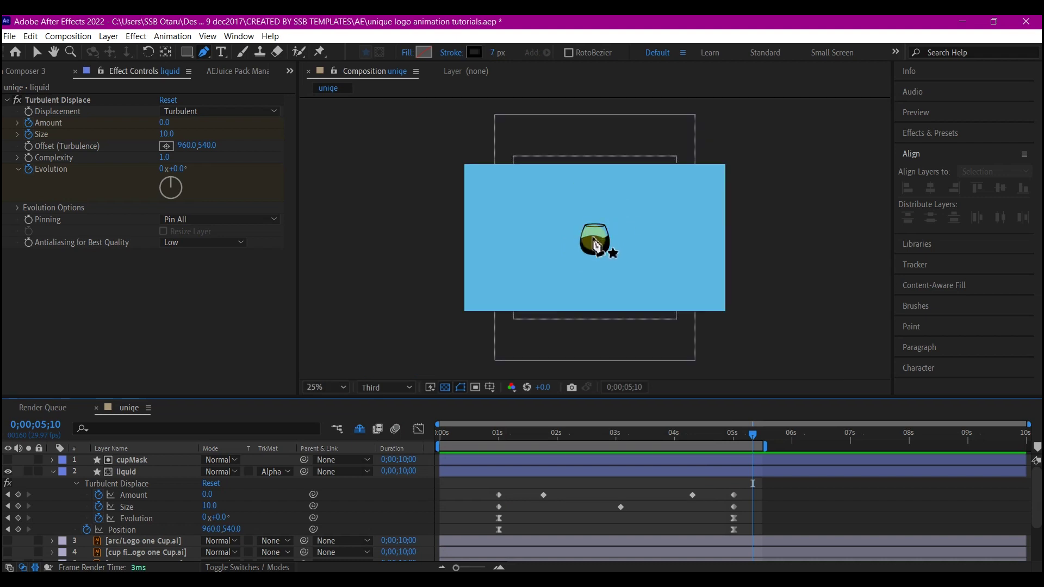
pyautogui.click(598, 163)
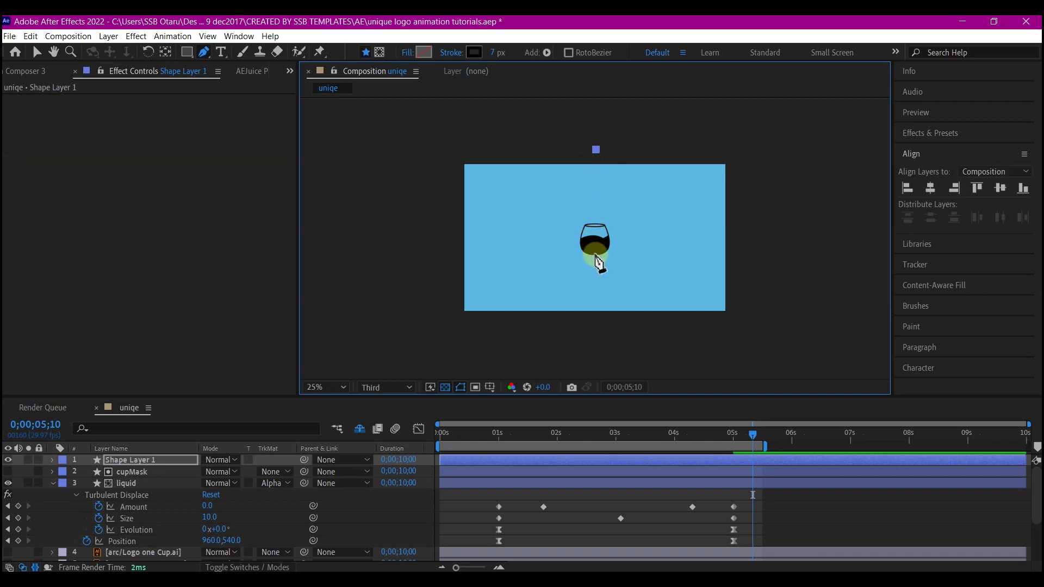
# End the line at the cup bottom and set its stroke width to 25 px.
pyautogui.click(596, 255)
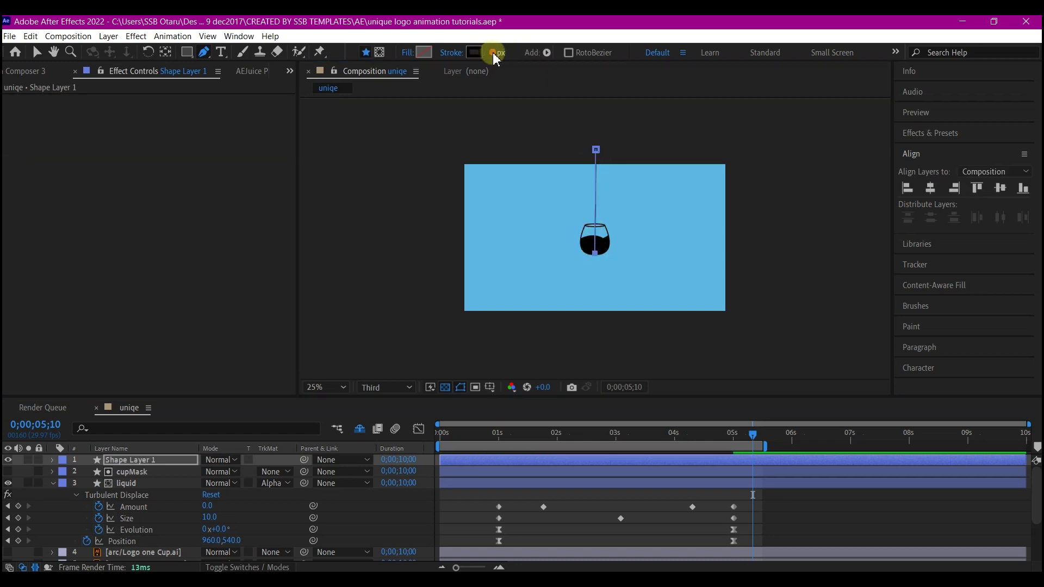
pyautogui.click(493, 52)
pyautogui.write('25')
pyautogui.press('Return')
pyautogui.click(326, 387)
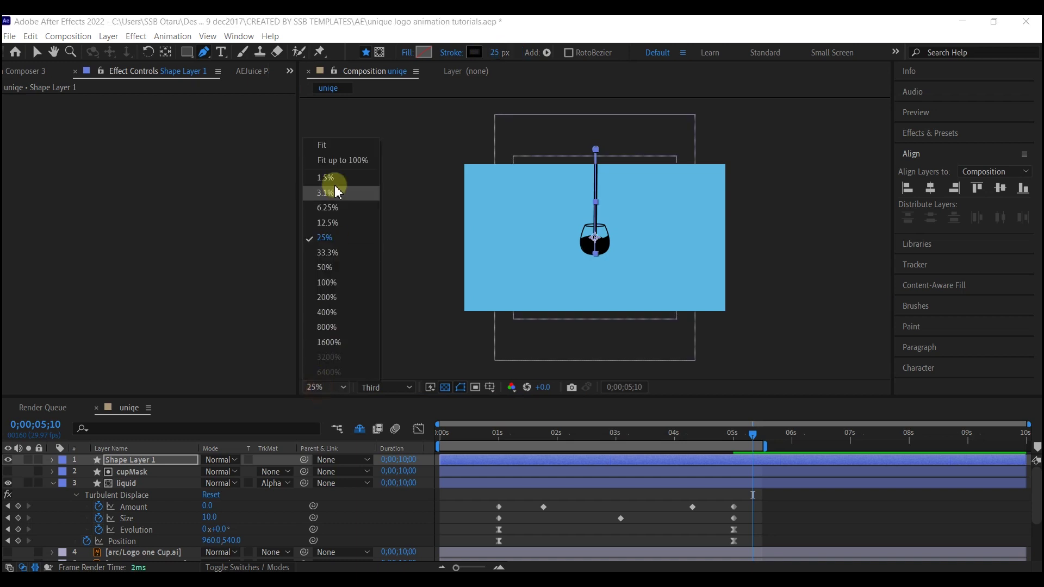
pyautogui.click(333, 146)
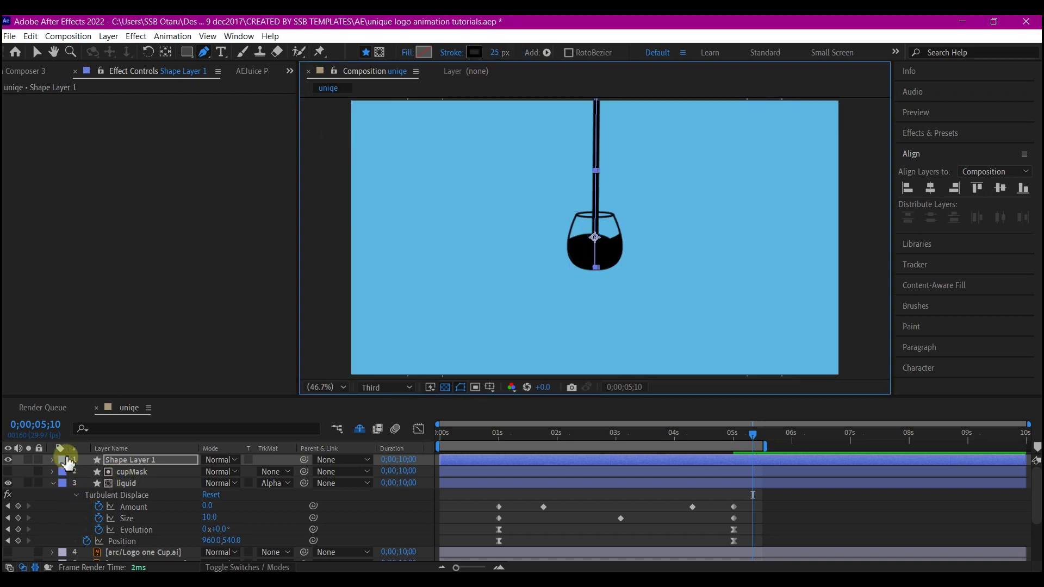
# Give the line Round line caps and add Trim Paths to it.
pyautogui.click(51, 464)
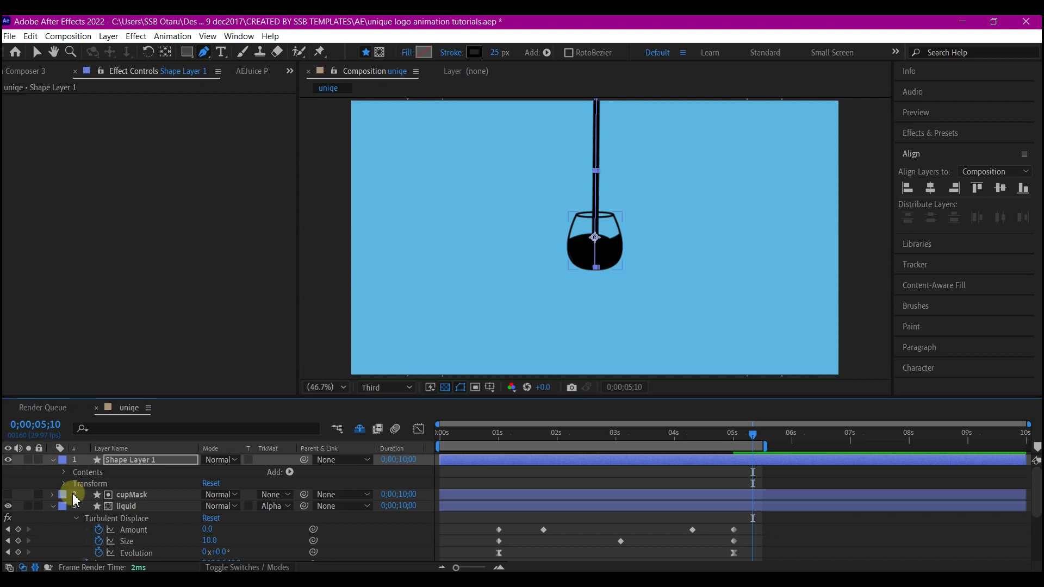
pyautogui.click(64, 472)
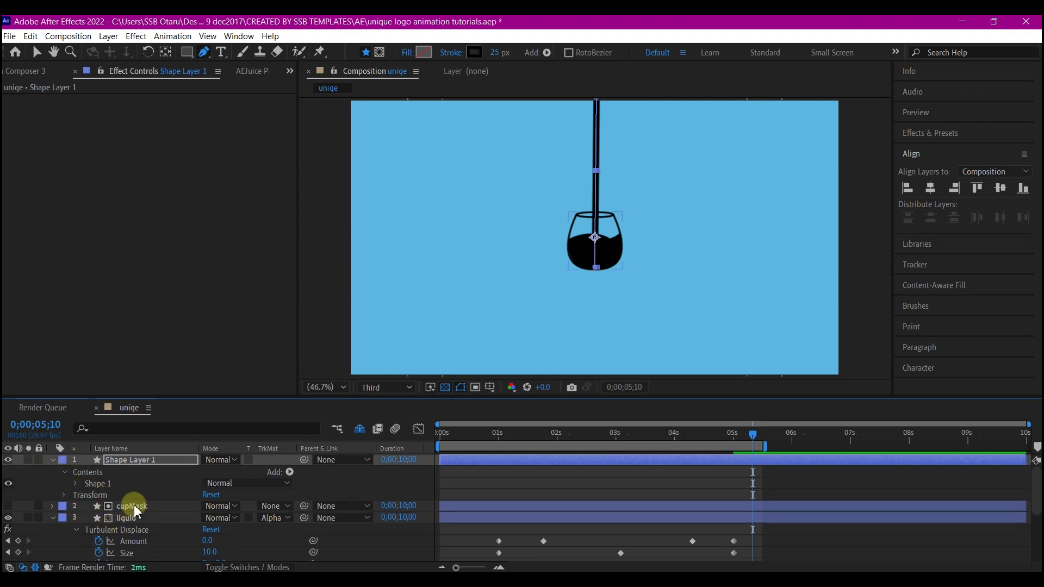
pyautogui.click(75, 484)
pyautogui.click(151, 515)
pyautogui.scroll(-3, 151, 515)
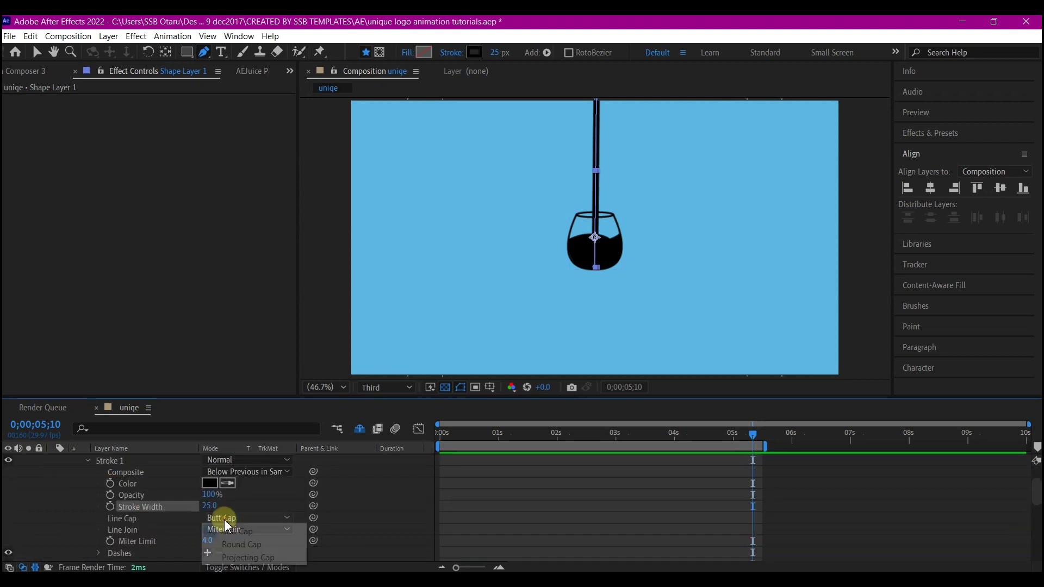
pyautogui.click(222, 517)
pyautogui.click(234, 545)
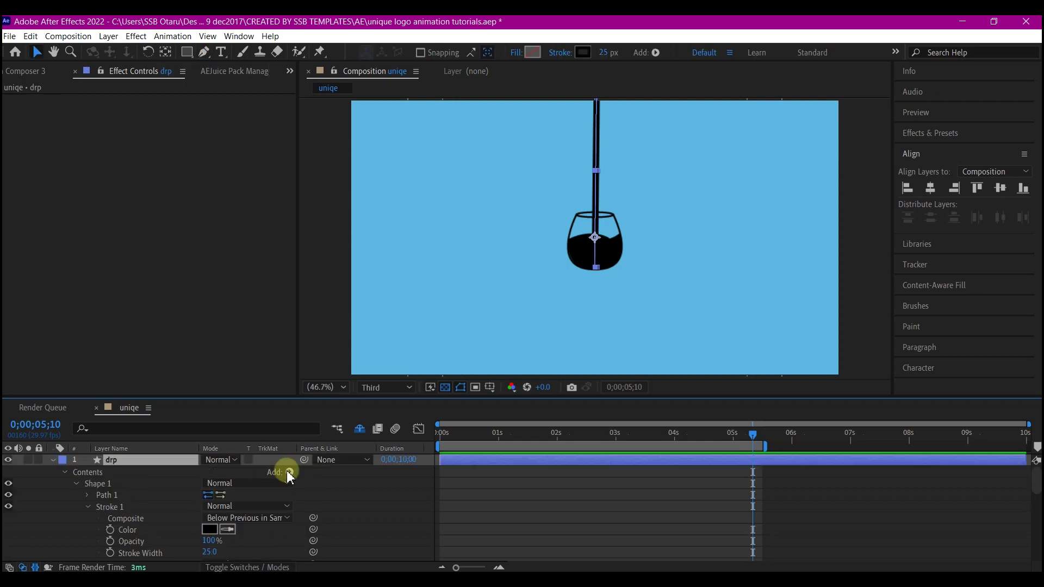
pyautogui.click(290, 472)
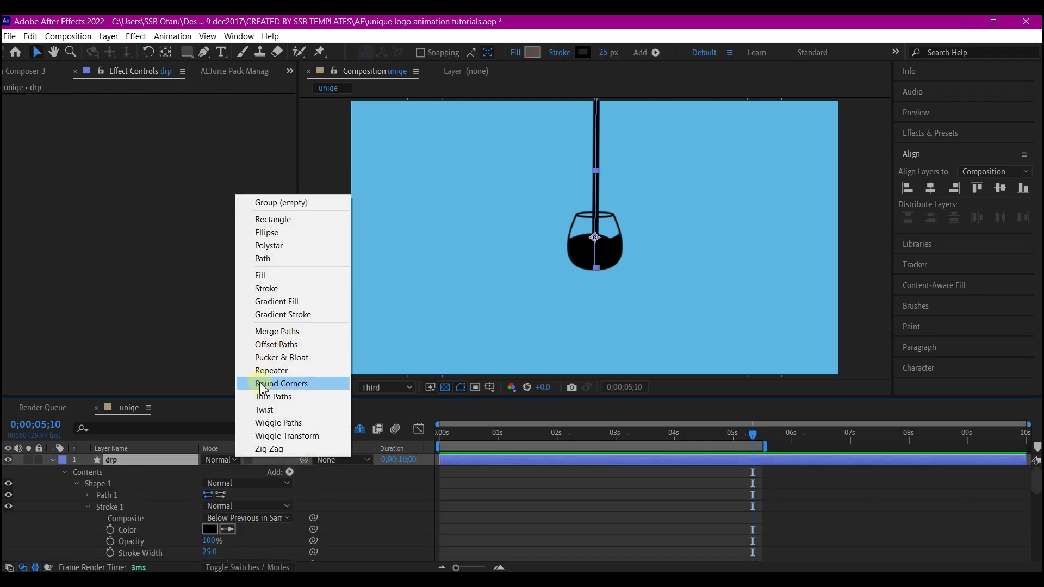
pyautogui.click(273, 397)
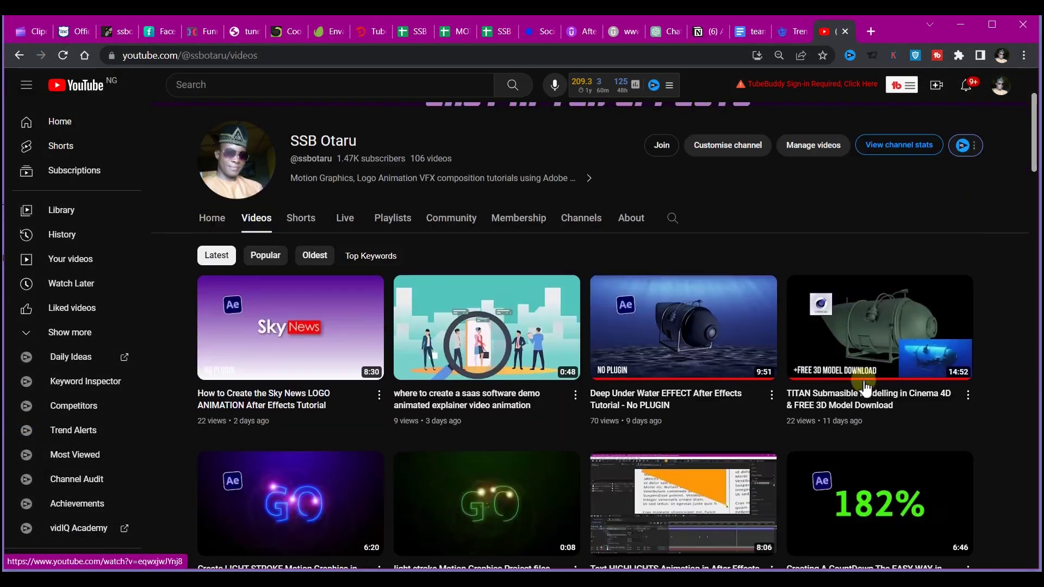
# Scroll down through the YouTube channel's videos page.
pyautogui.scroll(-20, 866, 387)
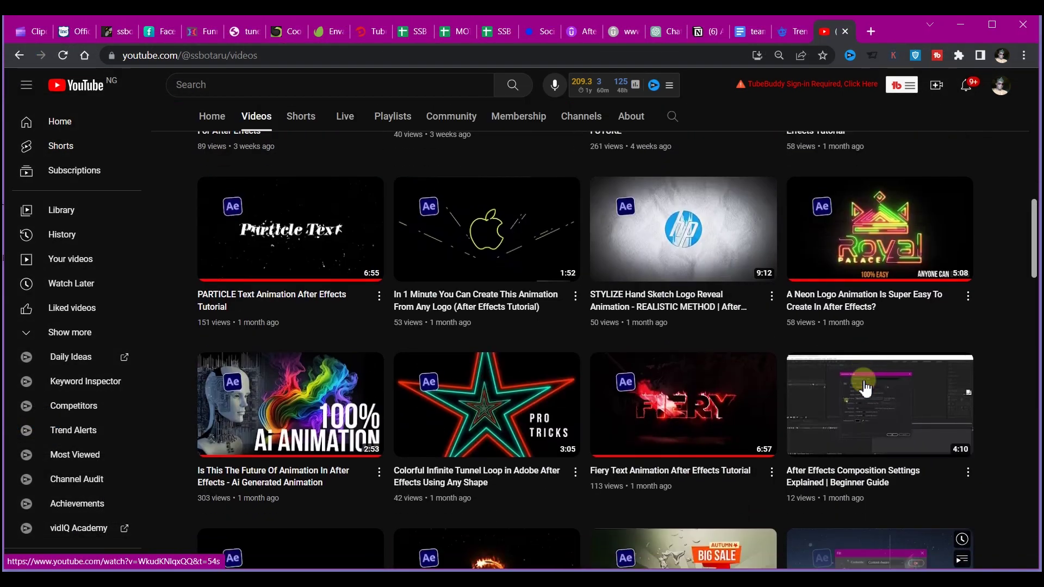
pyautogui.scroll(-8, 866, 386)
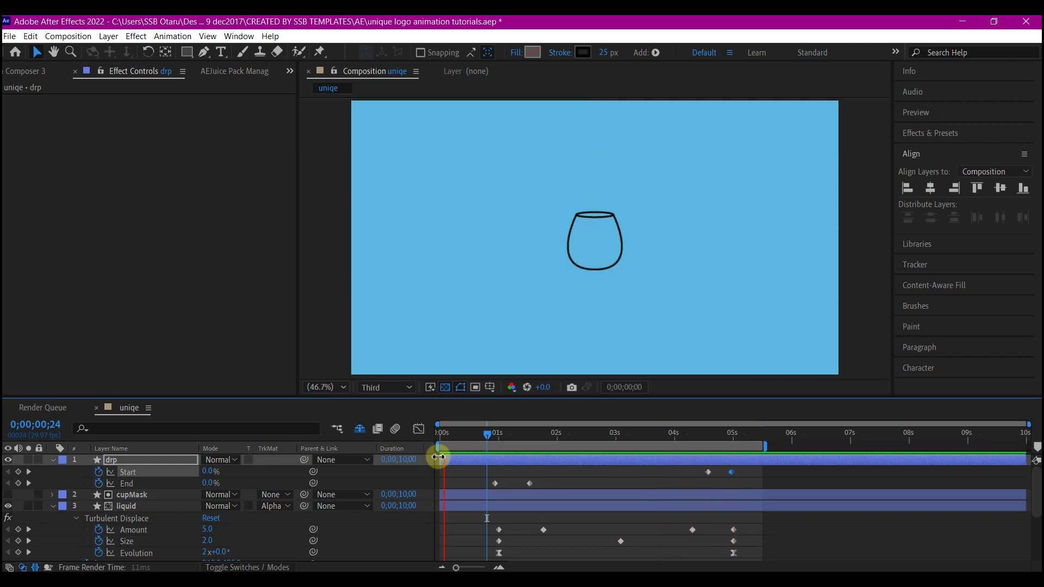
# Apply Turbulent Displace to the drp layer with Amount 50 and Size 10.
pyautogui.hotkey('ctrl', 'space')
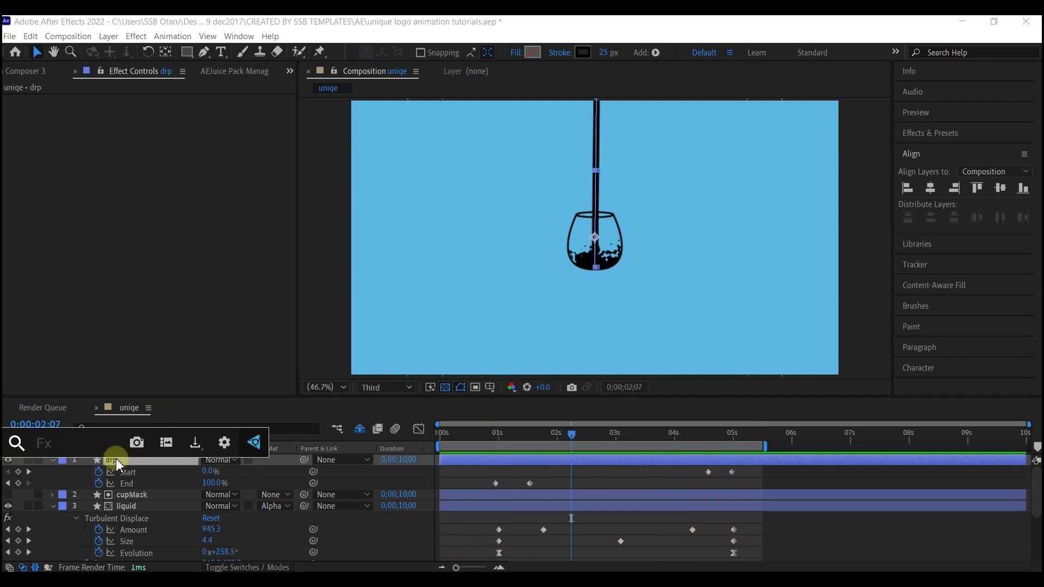
pyautogui.write('turbule')
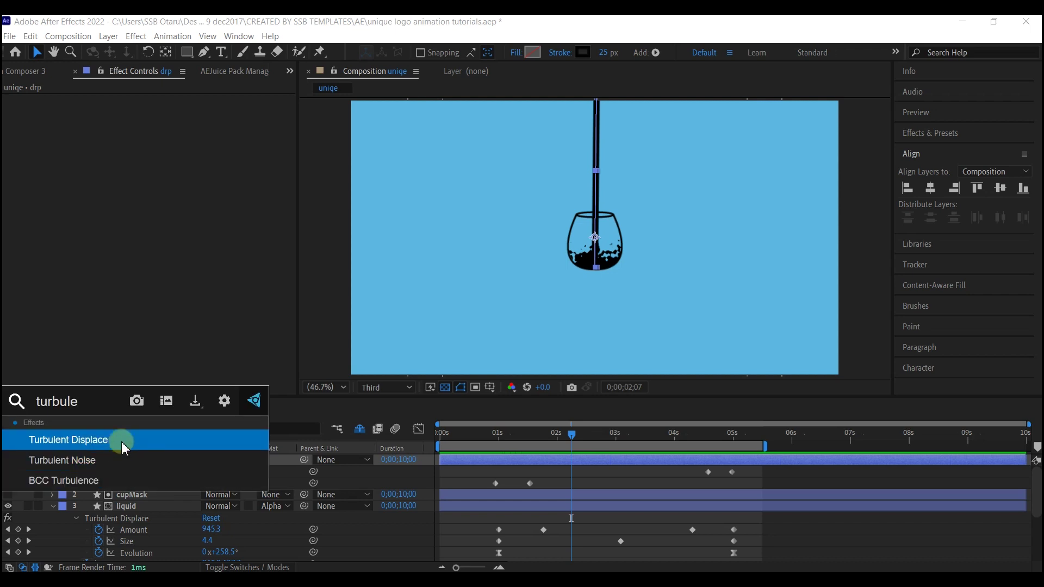
pyautogui.click(122, 439)
pyautogui.click(168, 123)
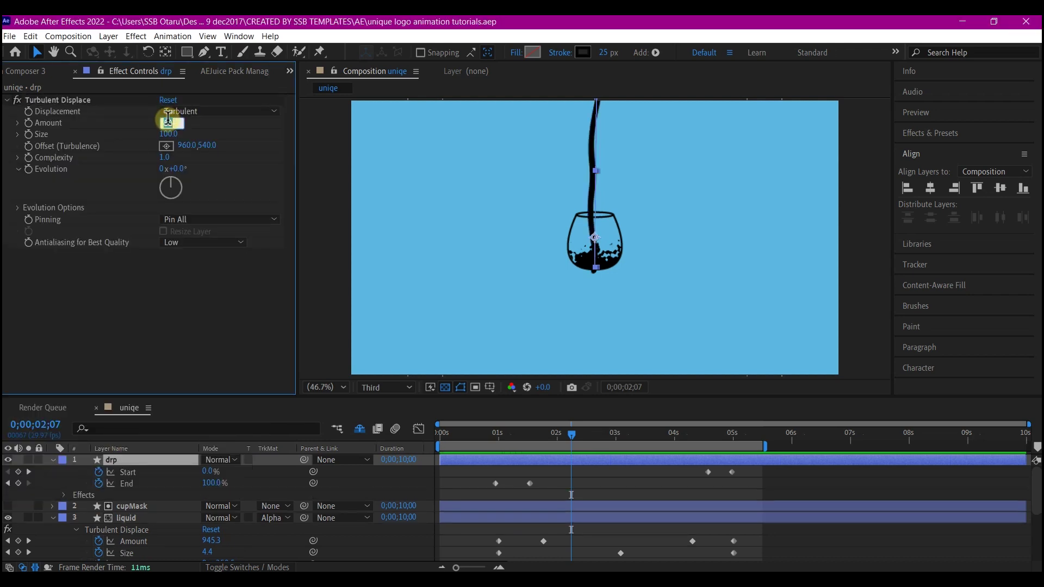
pyautogui.write('50')
pyautogui.press('Return')
pyautogui.click(169, 134)
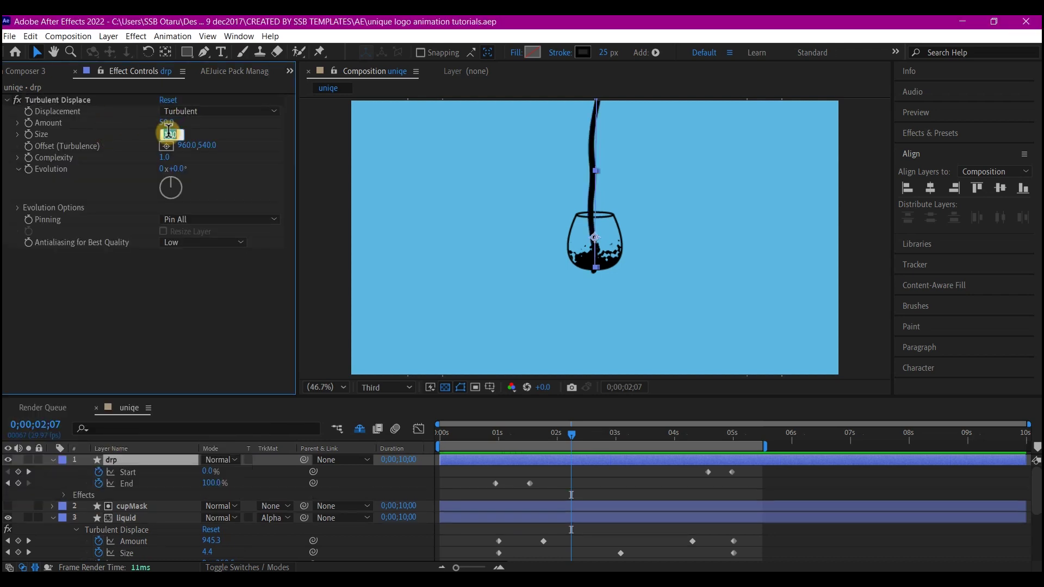
pyautogui.write('10')
pyautogui.press('Return')
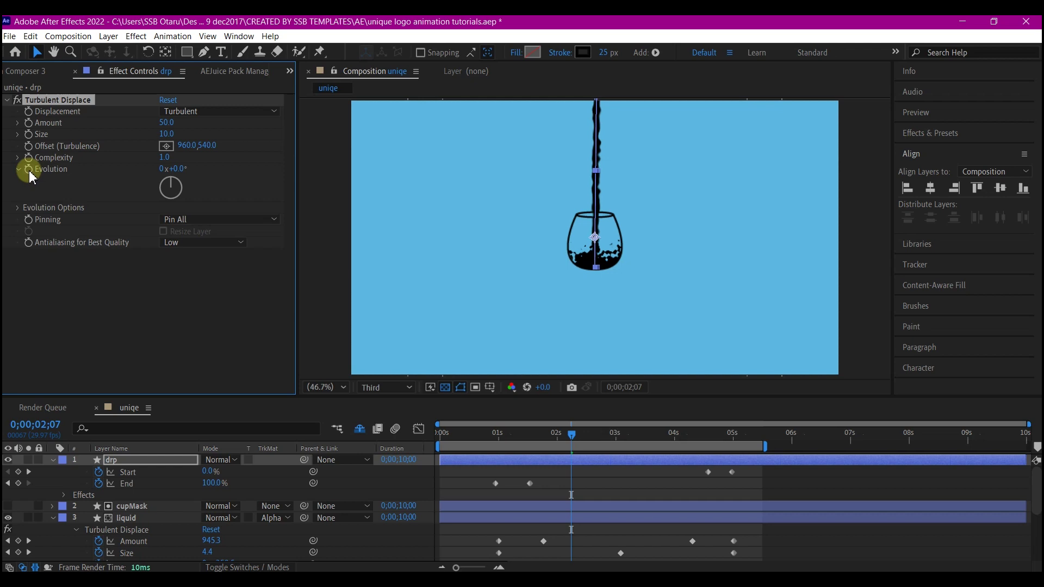
# Drive the Turbulent Displace Evolution with the expression time*600.
pyautogui.keyDown('alt'); pyautogui.click(28, 169); pyautogui.keyUp('alt')
pyautogui.scroll(-3, 558, 512)
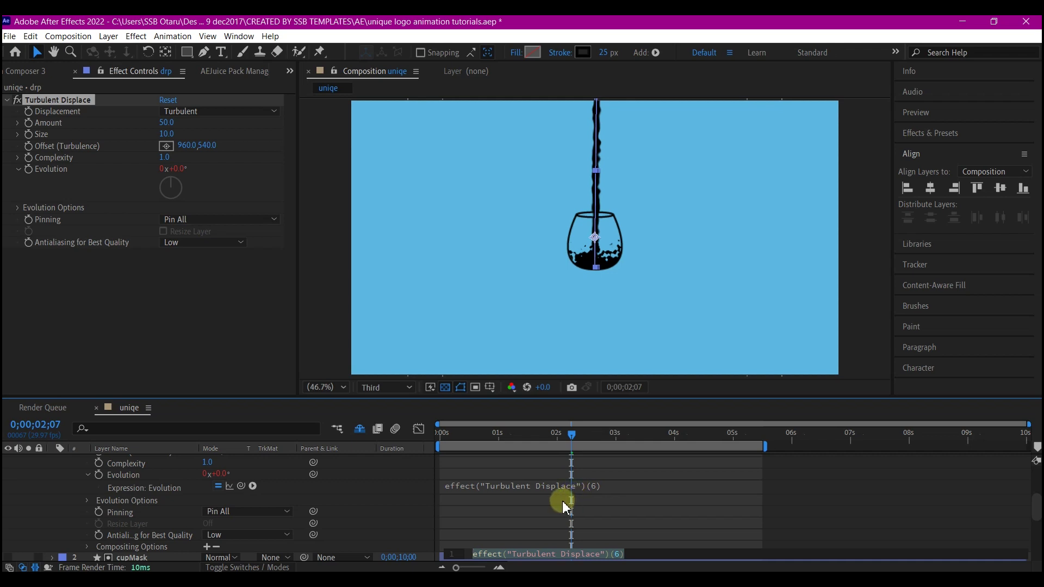
pyautogui.write('t')
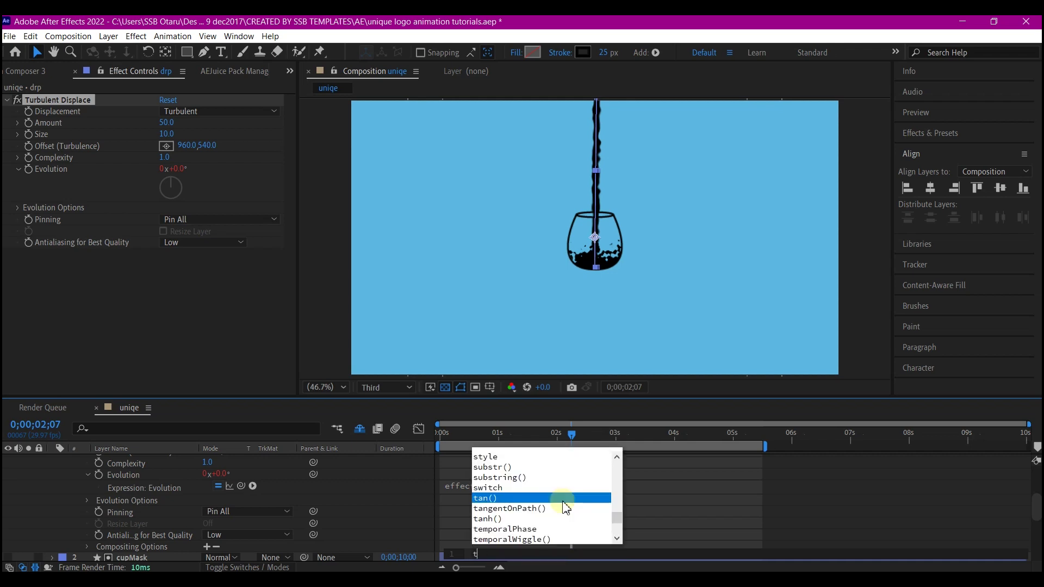
pyautogui.write('ime')
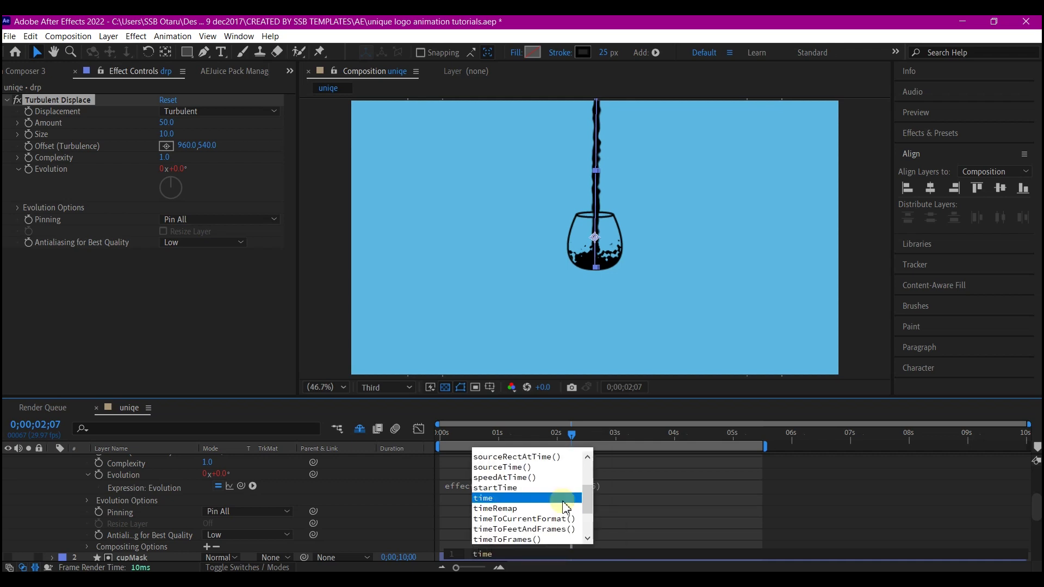
pyautogui.write('*600')
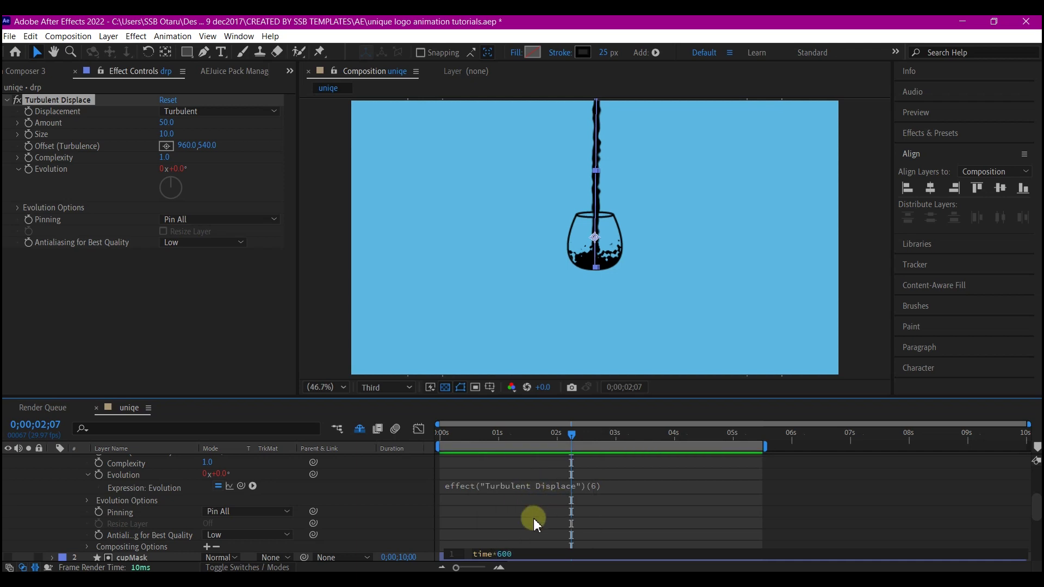
pyautogui.click(541, 517)
pyautogui.scroll(5, 146, 464)
pyautogui.hotkey('ctrl', 'space')
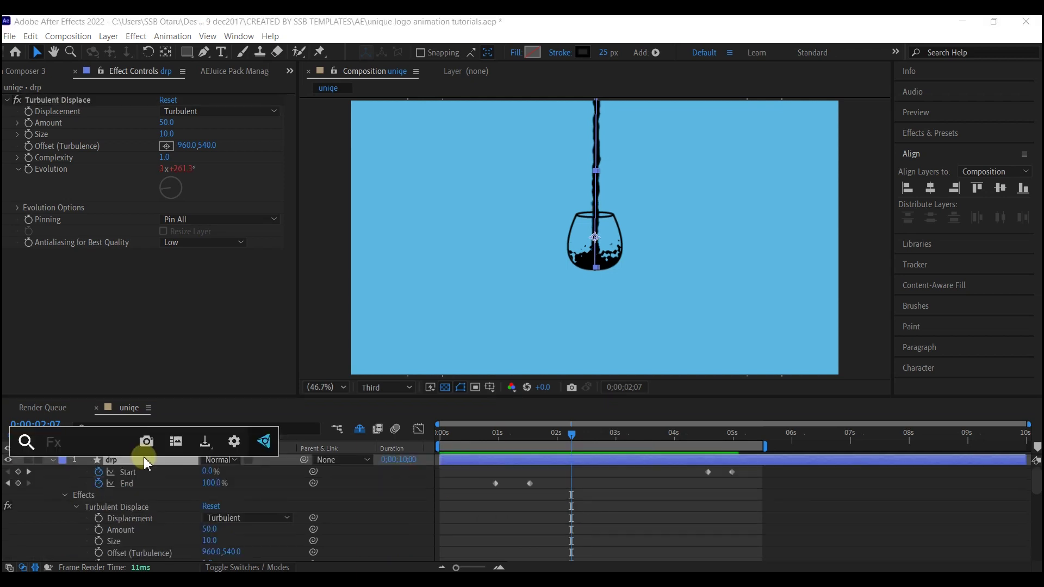
# Add Roughen Edges to drp with Border 15.20, Edge Sharpness 0.43 and Scale 50.
pyautogui.write('r')
pyautogui.click(144, 459)
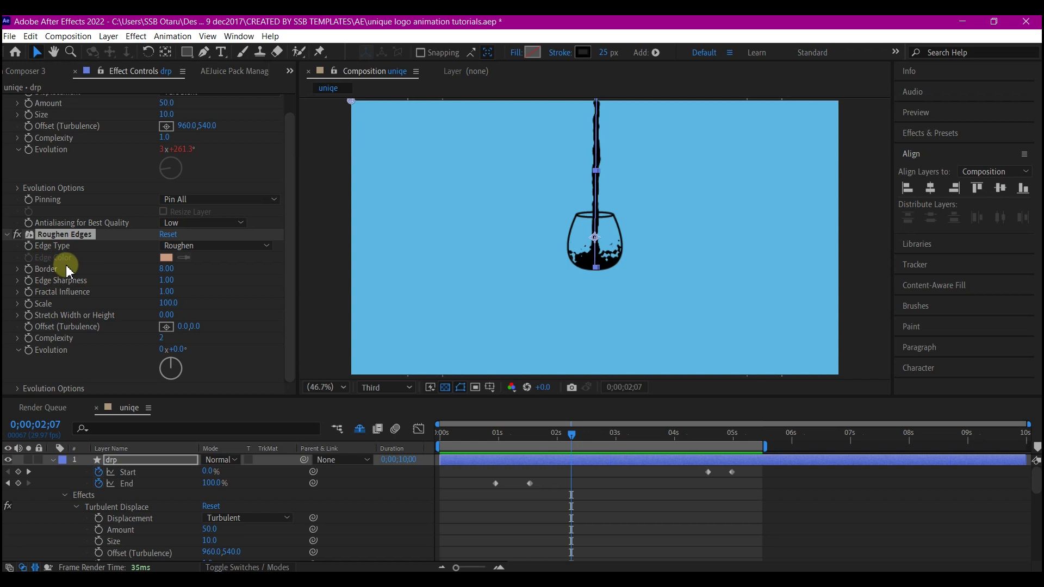
pyautogui.click(168, 265)
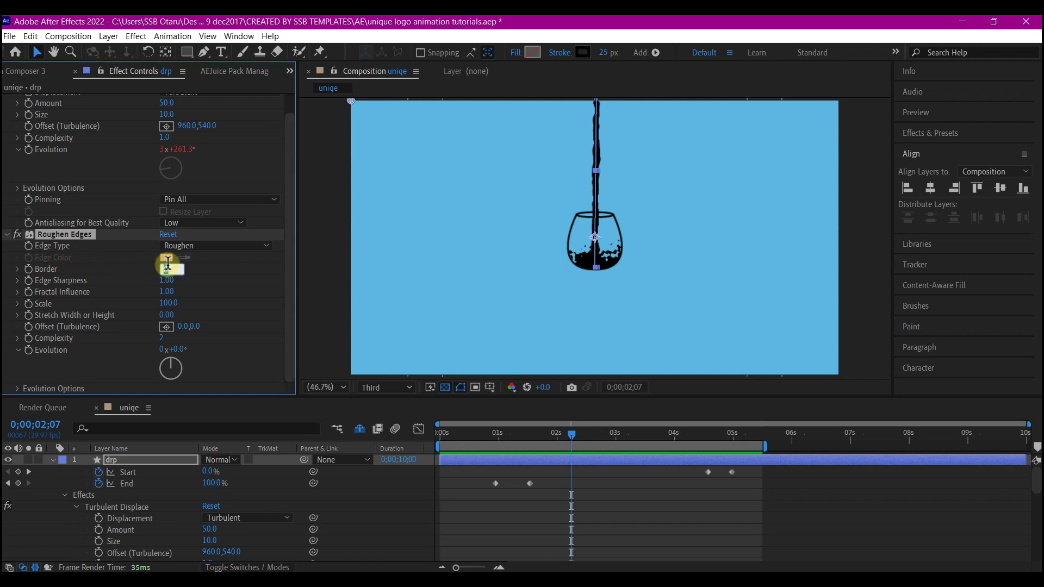
pyautogui.press('Return')
pyautogui.click(168, 280)
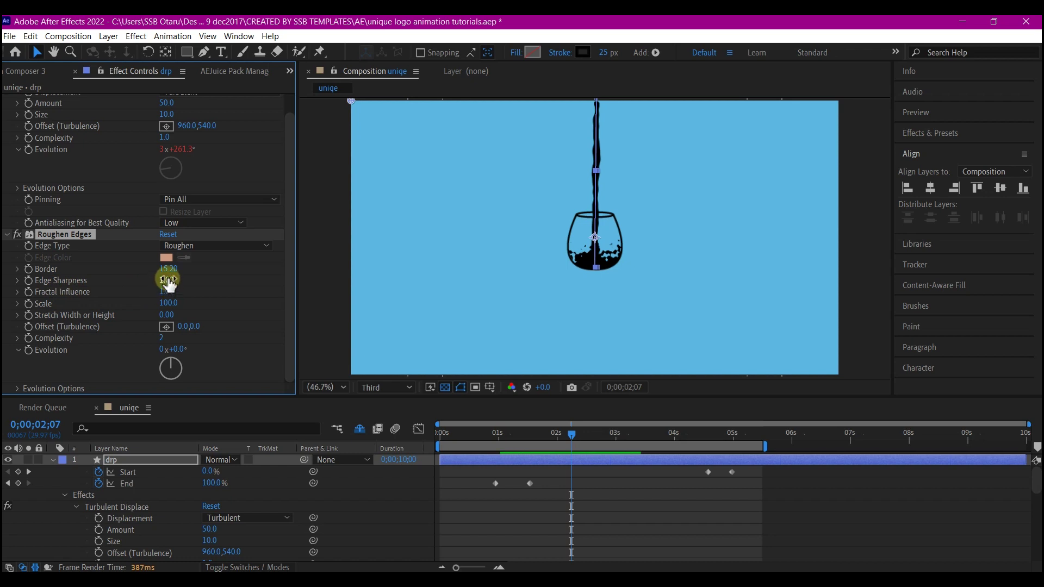
pyautogui.write('0.43')
pyautogui.press('Return')
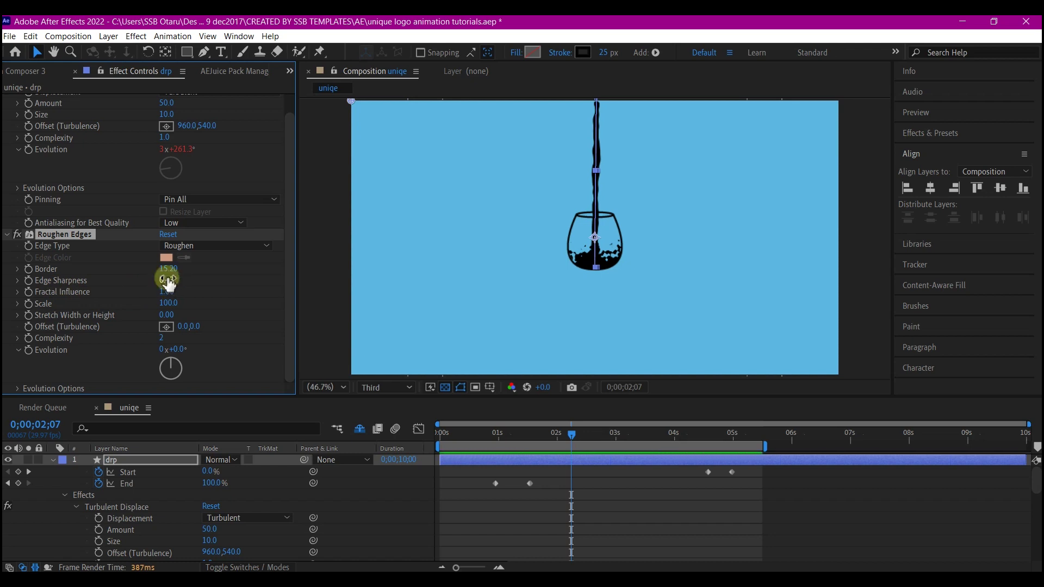
pyautogui.click(168, 303)
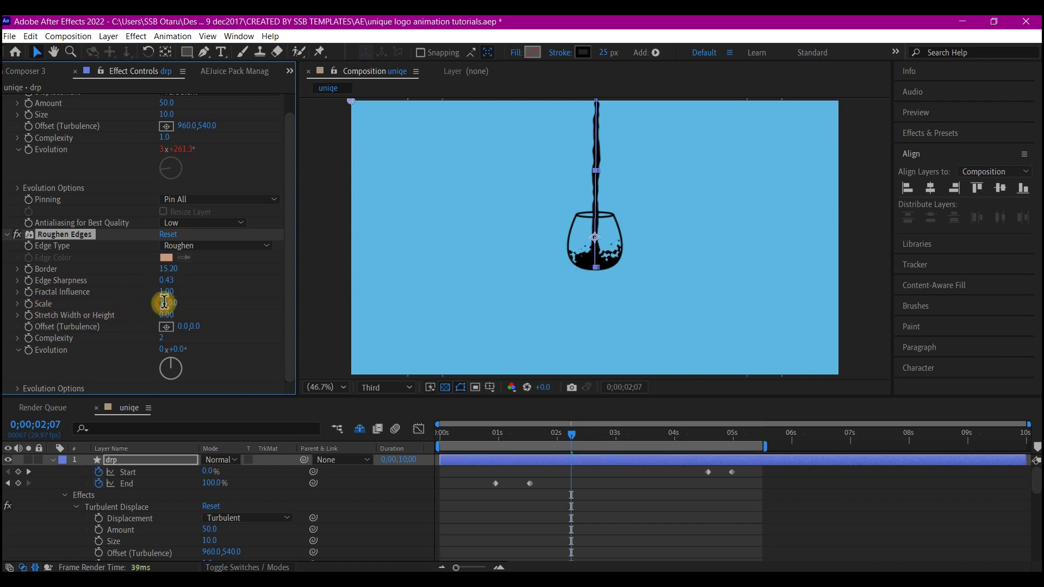
pyautogui.write('50')
pyautogui.press('Return')
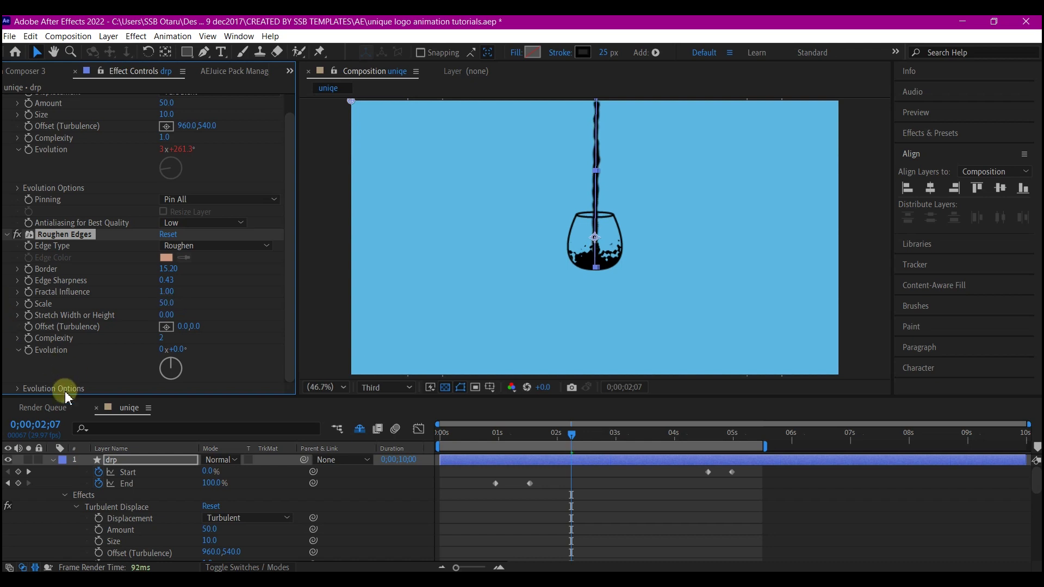
# Add Simple Choker to drp with Choke Matte raised to 3.00.
pyautogui.hotkey('ctrl', 'space')
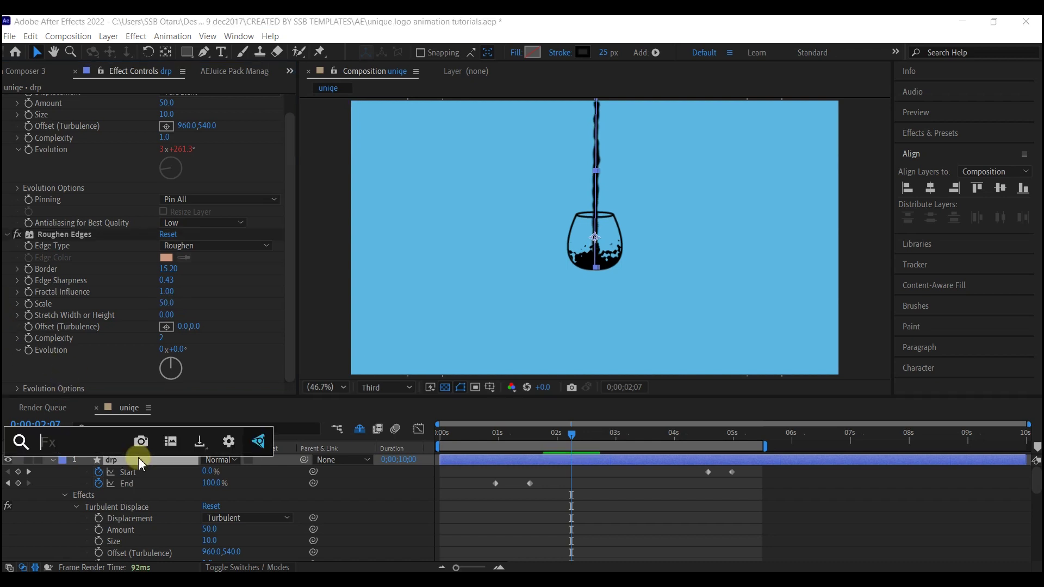
pyautogui.write('sim')
pyautogui.press('Return')
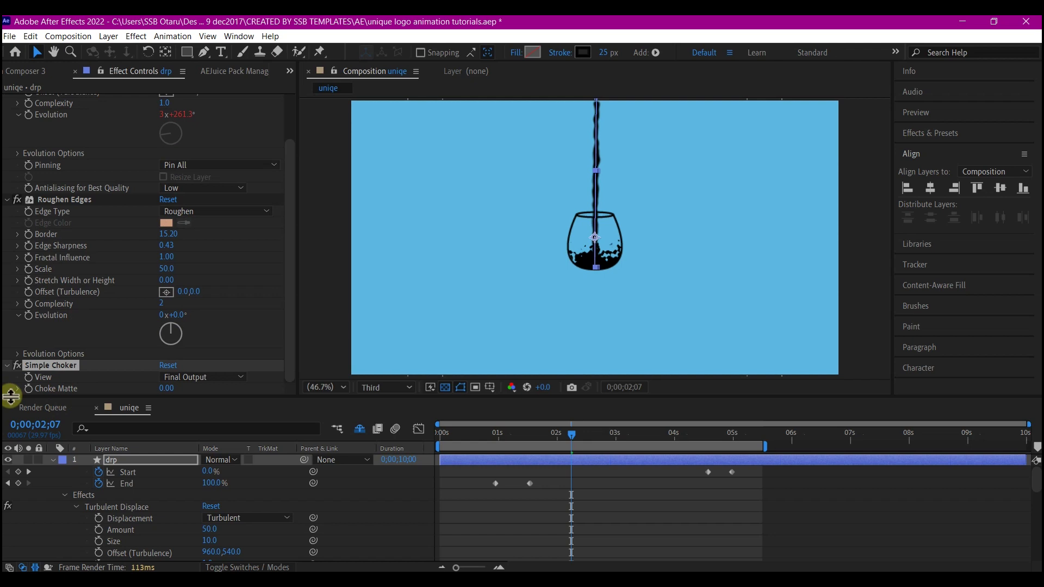
pyautogui.moveTo(164, 389); pyautogui.dragTo(166, 389)
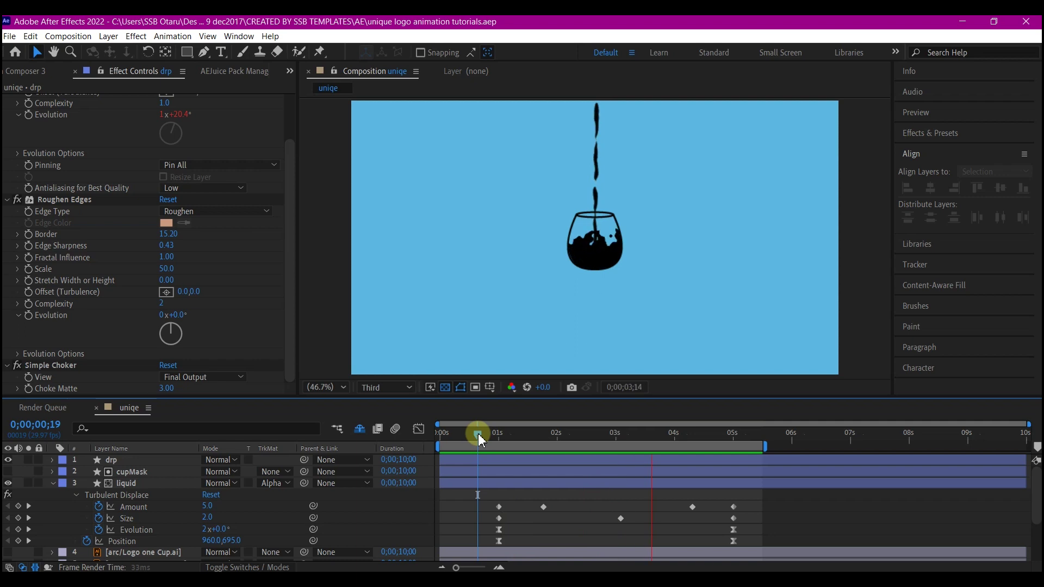
# Duplicate drp as drp 2 and strip all effects from the copy.
pyautogui.press('space')
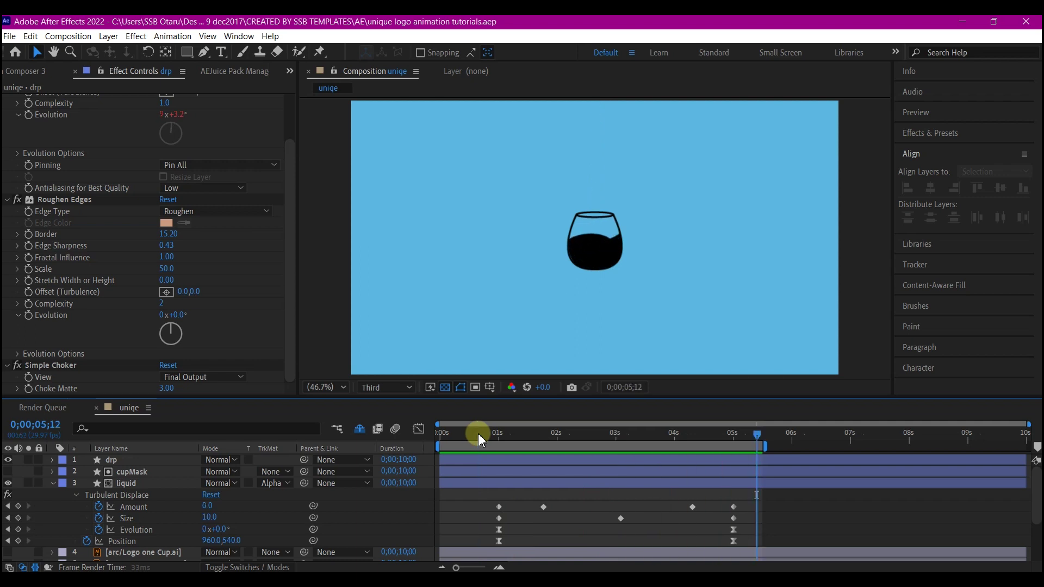
pyautogui.click(111, 460)
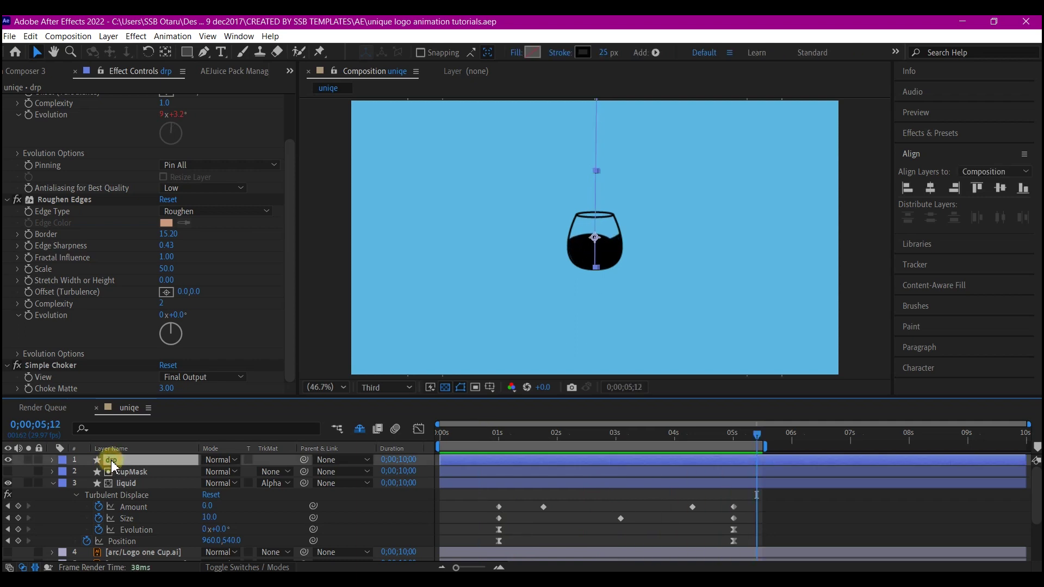
pyautogui.hotkey('ctrl', 'd')
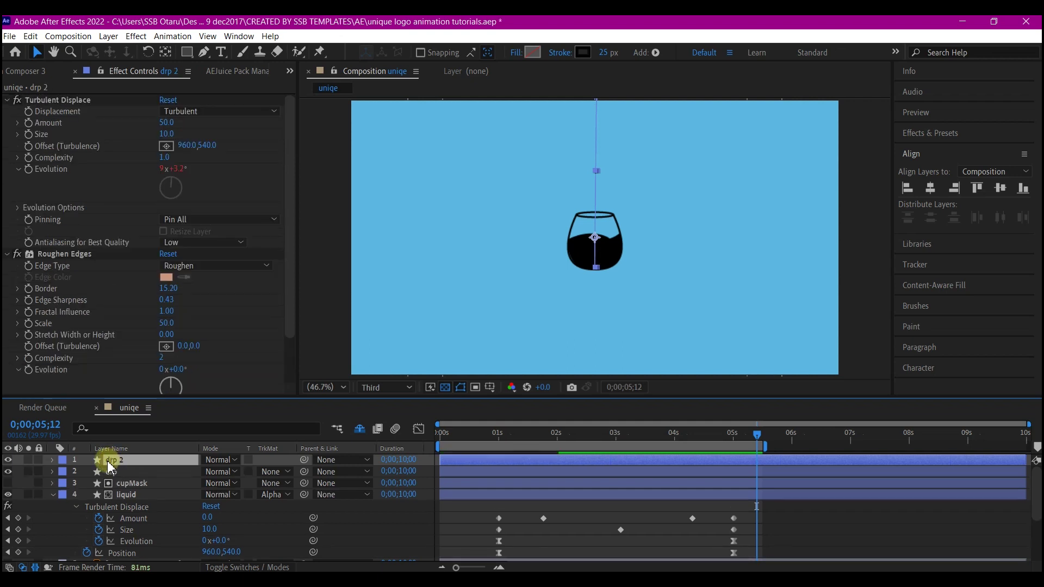
pyautogui.click(49, 104)
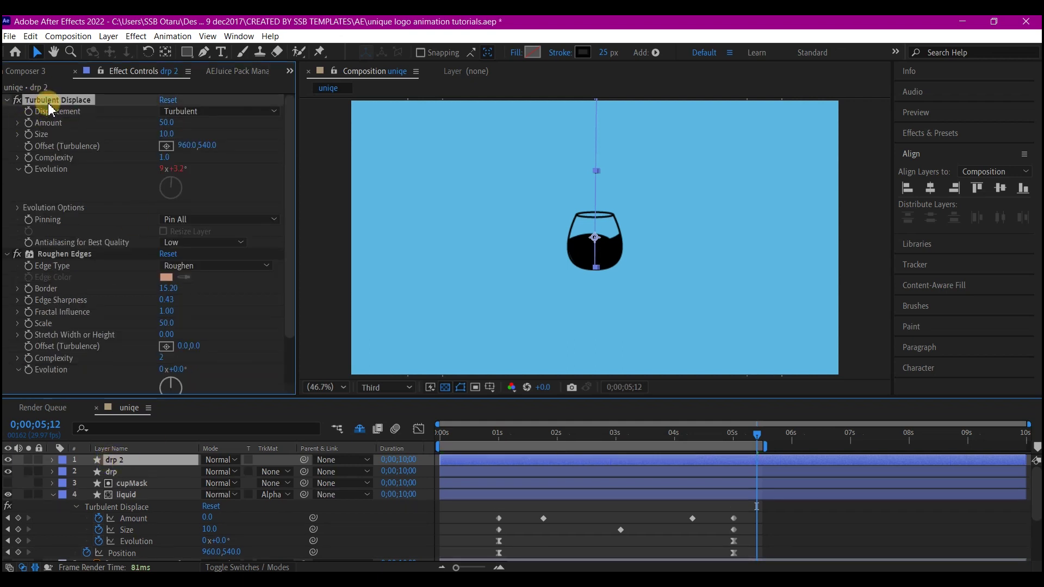
pyautogui.hotkey('ctrl', 'shift', 'e')
# Rotate drp 2 to -90° and move the horizontal line below the cup.
pyautogui.click(159, 460)
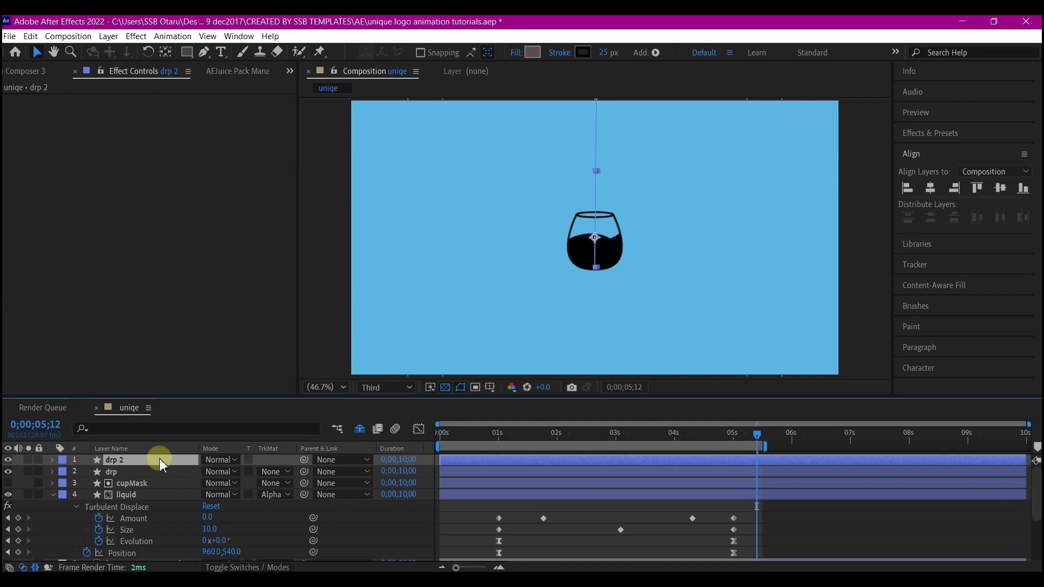
pyautogui.press('r')
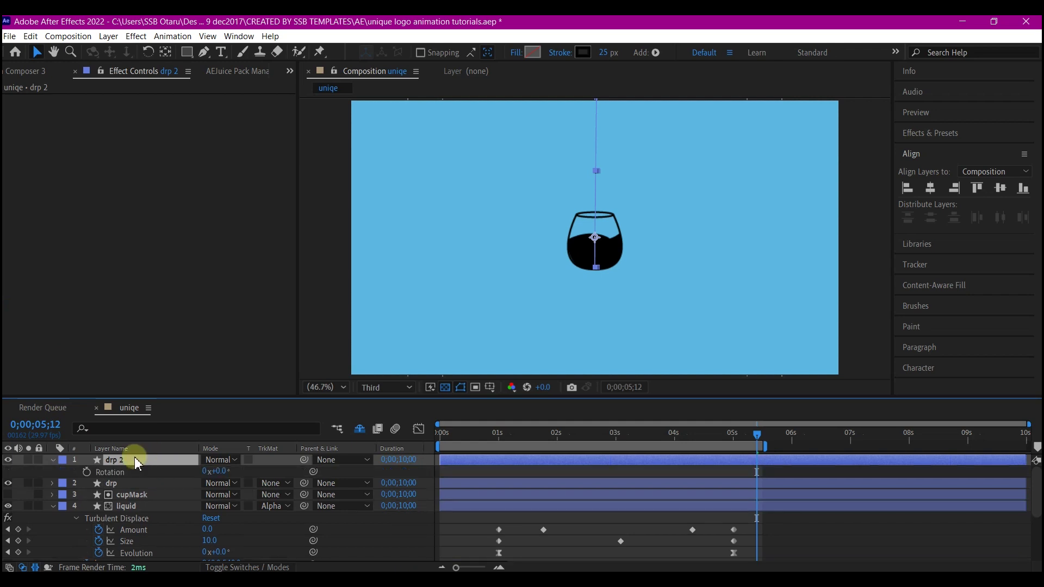
pyautogui.click(221, 471)
pyautogui.write('-90')
pyautogui.press('Return')
pyautogui.press('space')
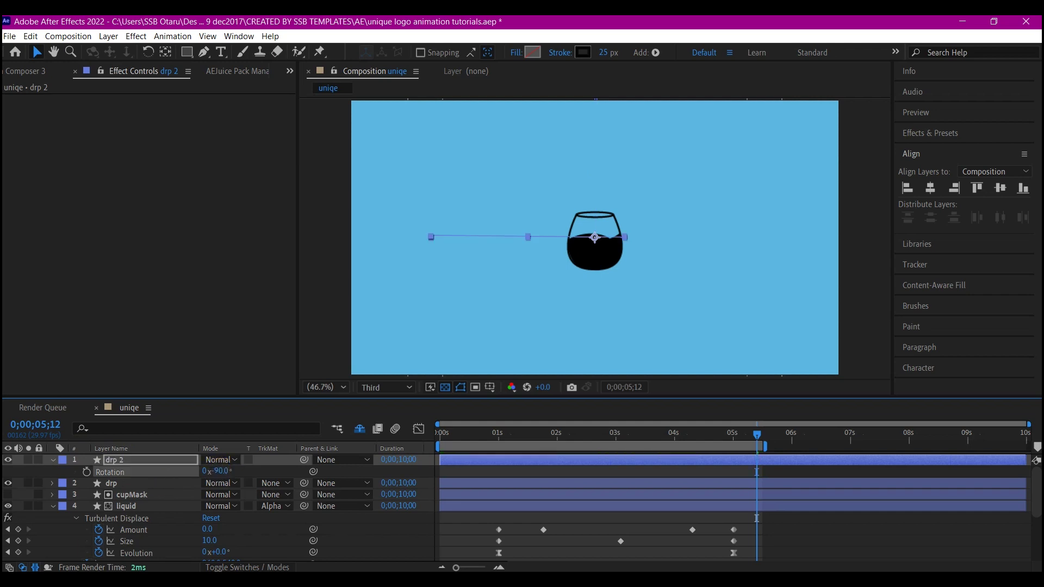
pyautogui.moveTo(597, 243); pyautogui.dragTo(596, 289)
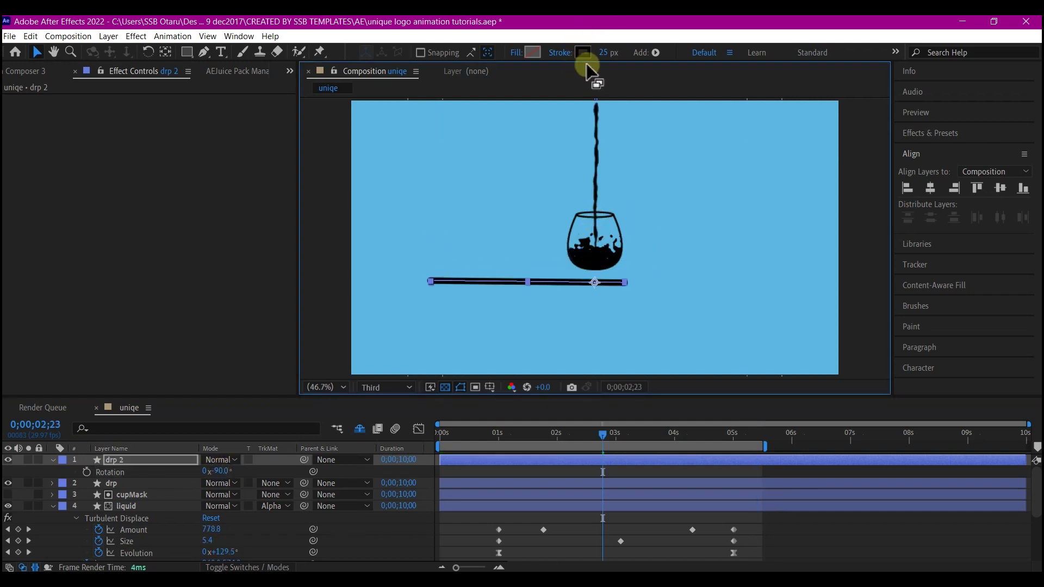
# Set drp 2's stroke width to 10 px and shorten the line from its left end.
pyautogui.click(604, 53)
pyautogui.write('10')
pyautogui.press('Return')
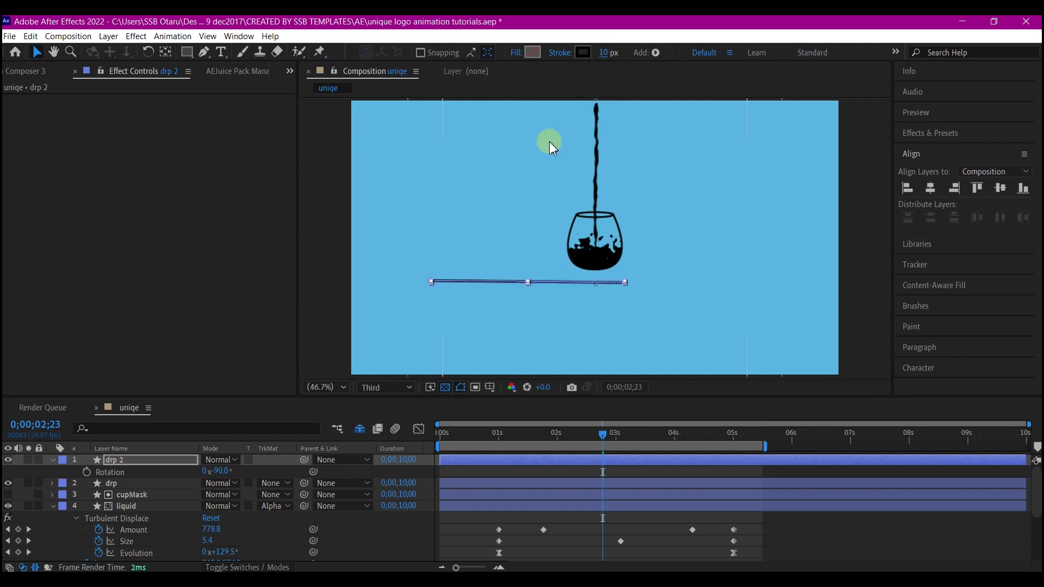
pyautogui.moveTo(430, 282); pyautogui.dragTo(512, 284)
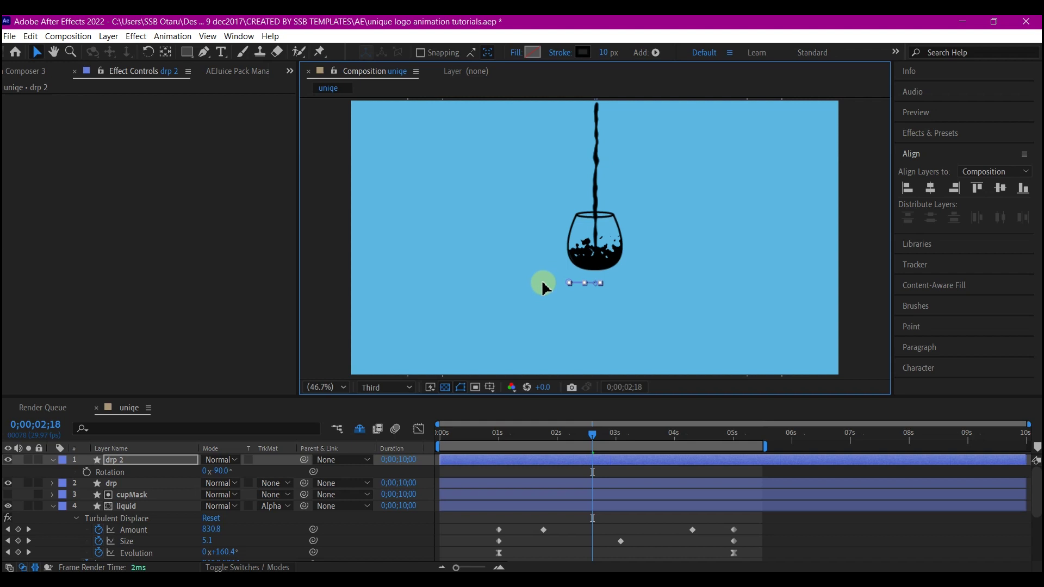
pyautogui.click(468, 451)
pyautogui.click(470, 465)
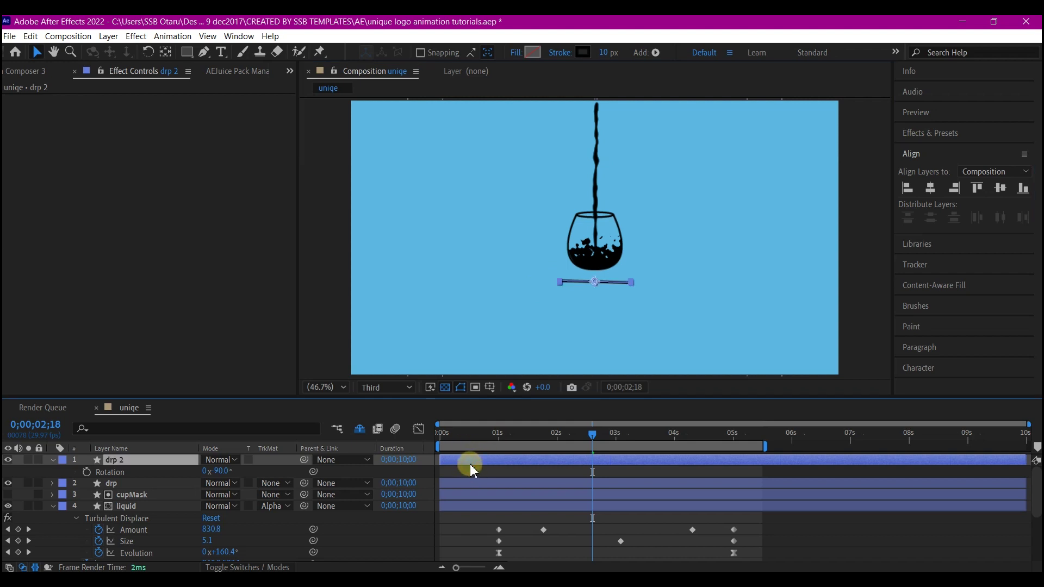
# Move drp 2's Trim End keyframe to the timeline start and its Start keyframes toward 6 seconds.
pyautogui.press('u')
pyautogui.moveTo(529, 483); pyautogui.dragTo(441, 488)
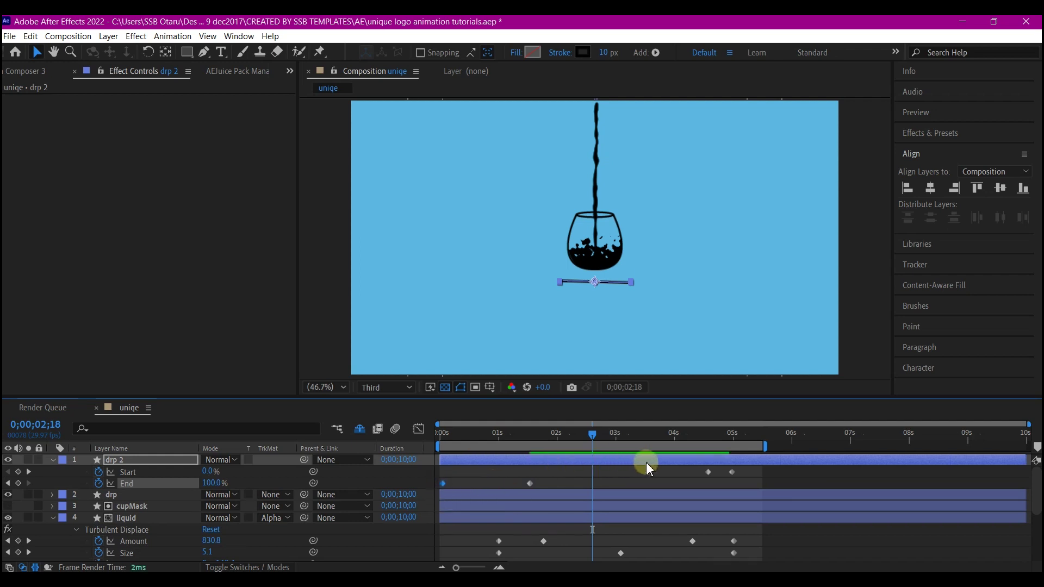
pyautogui.moveTo(679, 484); pyautogui.dragTo(798, 476)
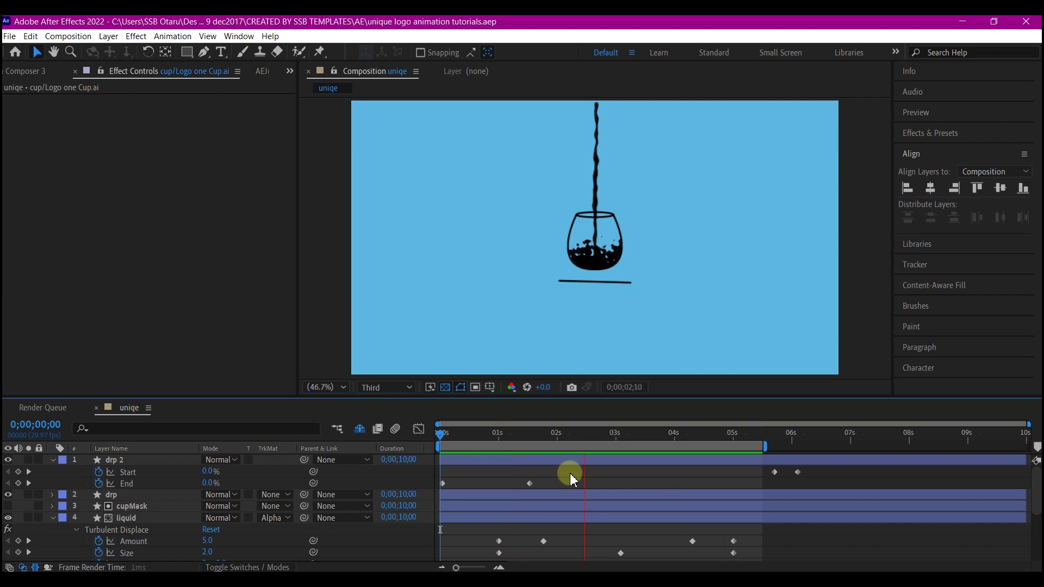
# Drag the drp, drp 2 and liquid pour keyframes earlier so they end near 3 seconds.
pyautogui.click(174, 494)
pyautogui.press('u')
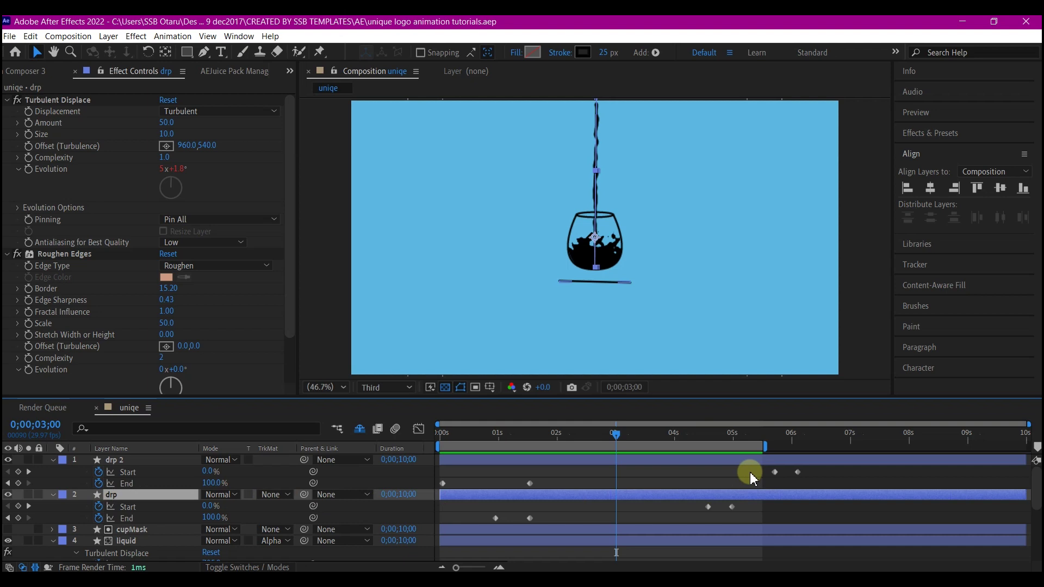
pyautogui.moveTo(750, 472); pyautogui.dragTo(439, 542)
pyautogui.scroll(3, 723, 506)
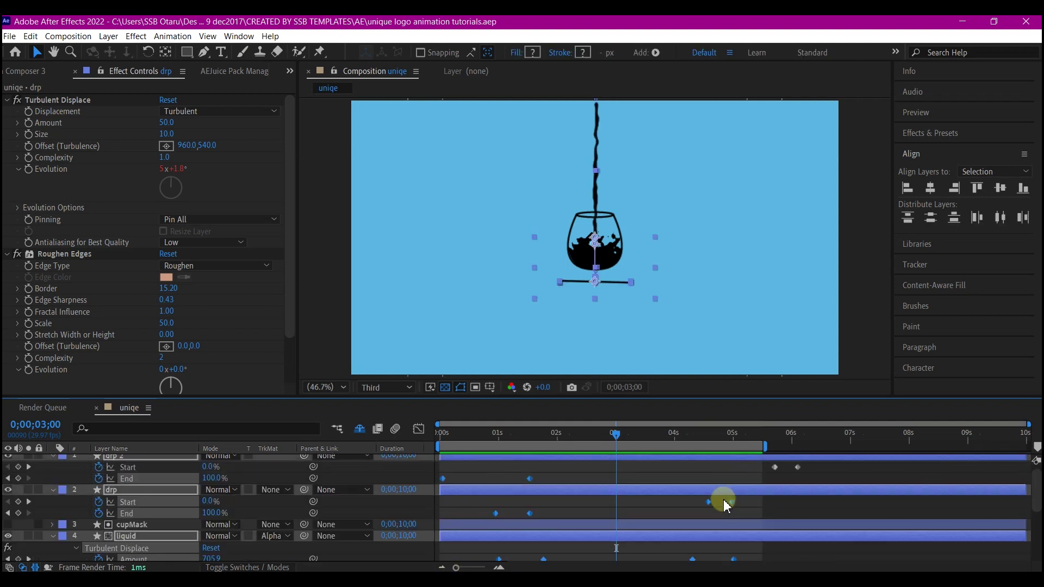
pyautogui.scroll(-2, 723, 505)
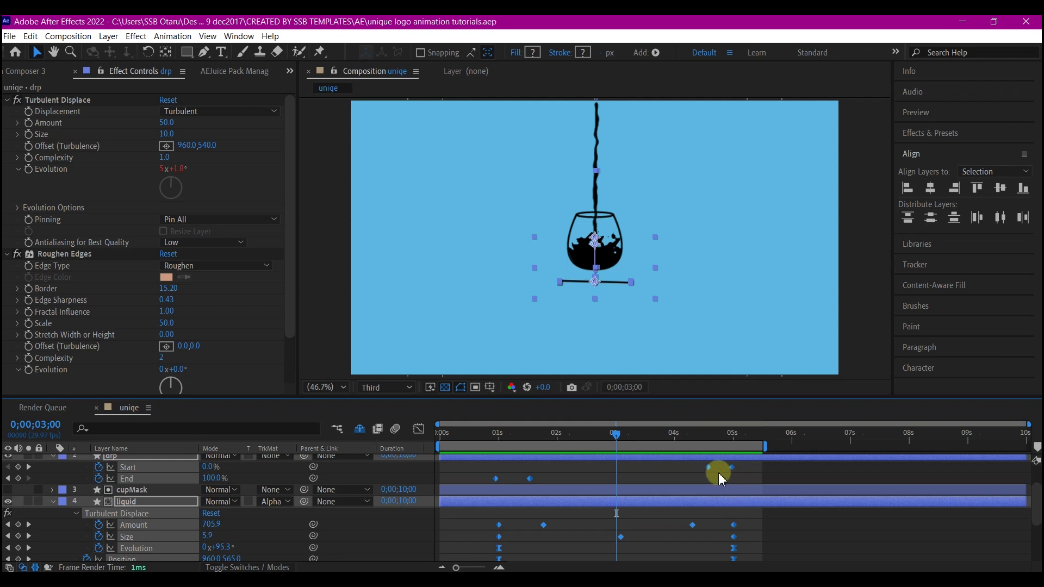
pyautogui.click(734, 467)
pyautogui.moveTo(734, 467)
pyautogui.mouseDown()
pyautogui.moveTo(710, 470)
pyautogui.moveTo(720, 471)
pyautogui.mouseUp()
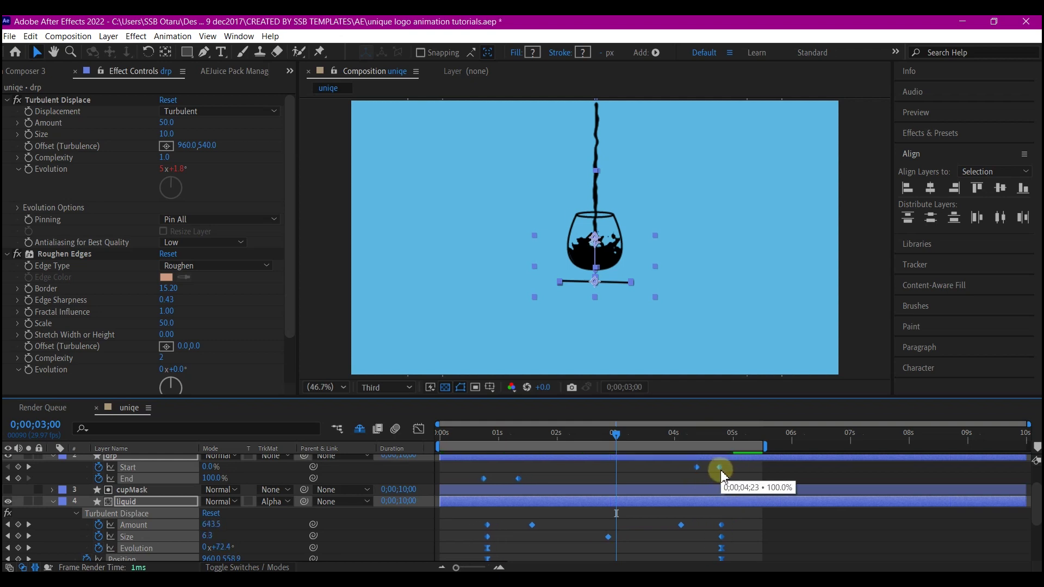
pyautogui.moveTo(721, 558); pyautogui.dragTo(619, 546)
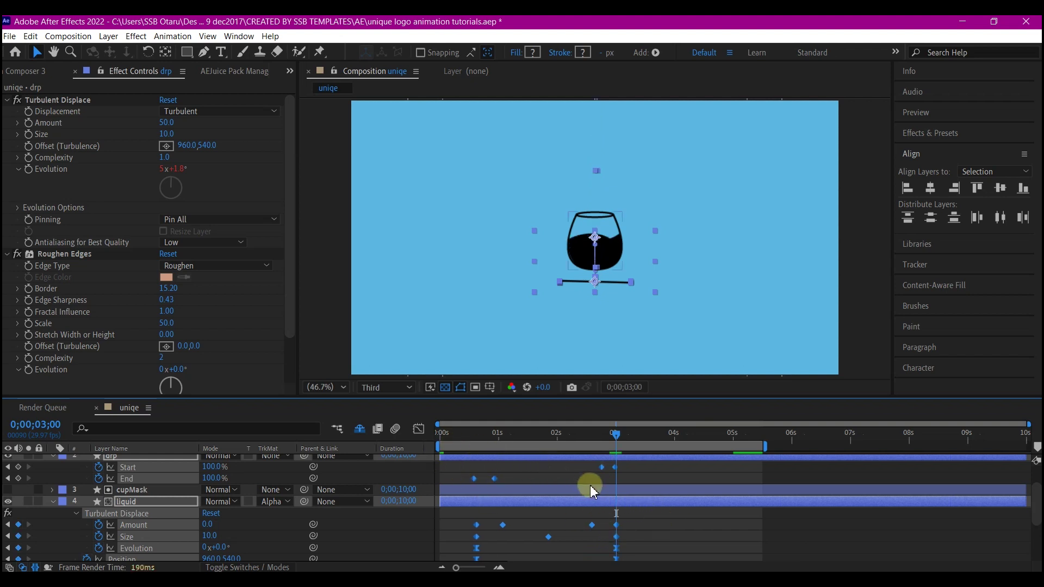
# Preview the pour from the start and nudge the Start keyframes slightly earlier.
pyautogui.click(451, 433)
pyautogui.press('space')
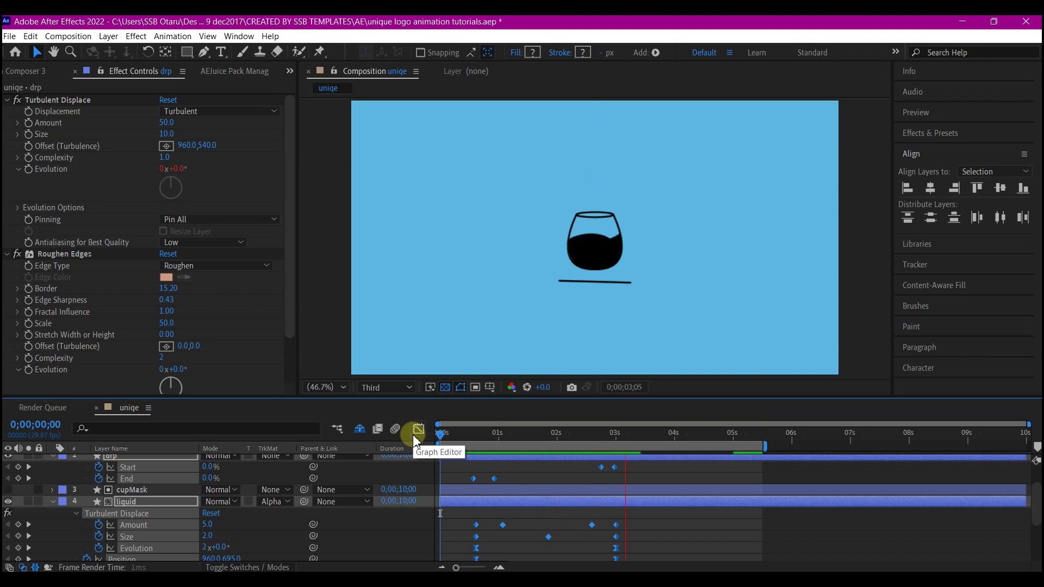
pyautogui.press('space')
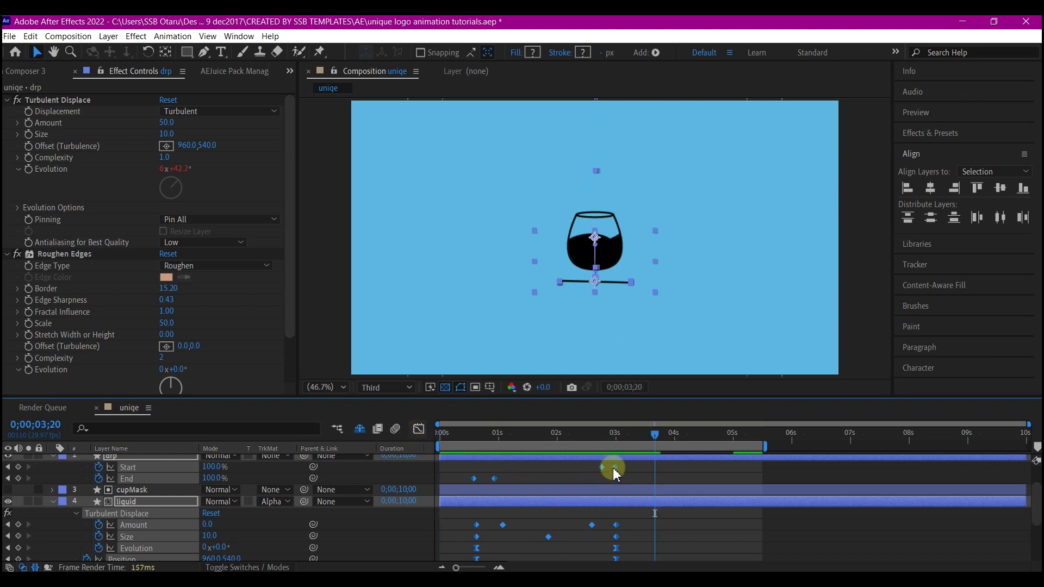
pyautogui.moveTo(614, 468); pyautogui.dragTo(613, 468)
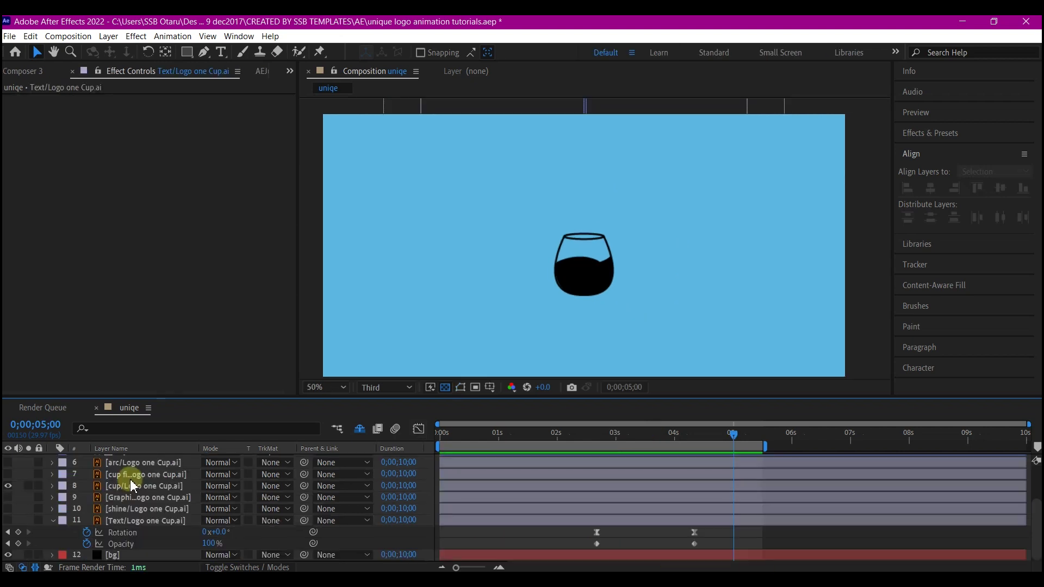
pyautogui.click(130, 476)
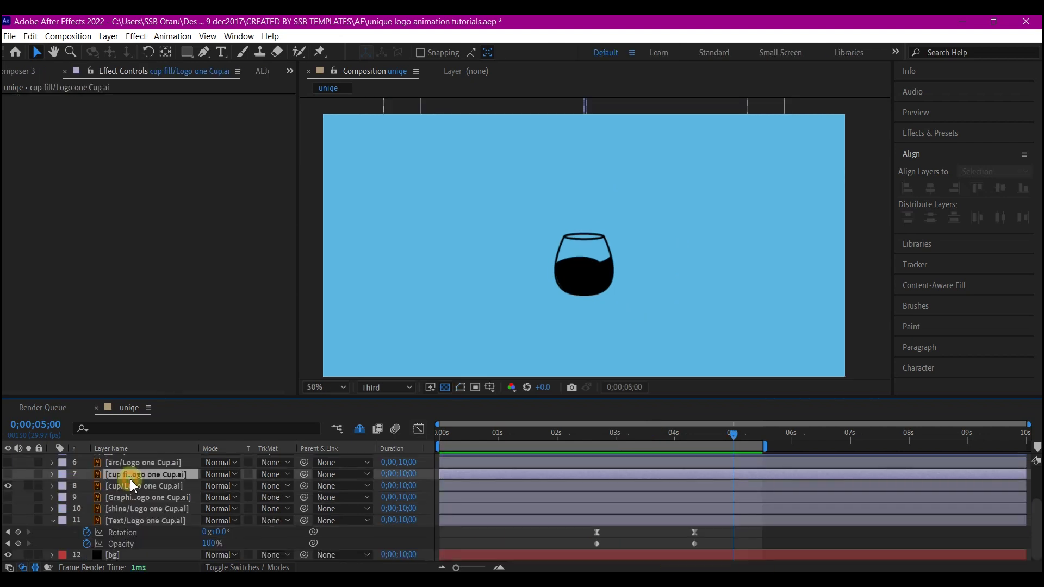
# Convert the cup/Logo one Cup.ai vector layer into the shape layer cup/Logo one Cup Outlines.
pyautogui.click(131, 486)
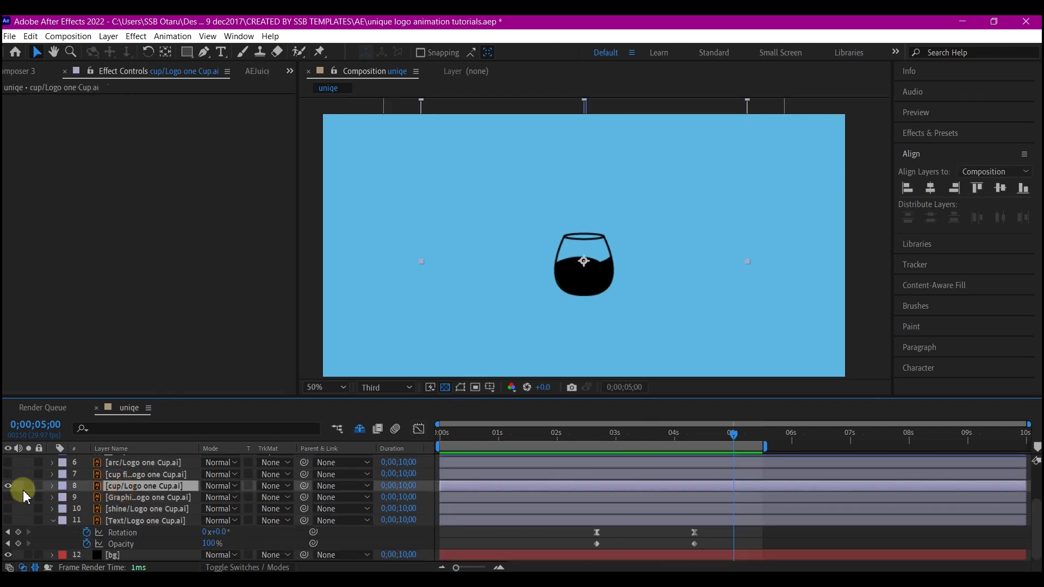
pyautogui.click(8, 486)
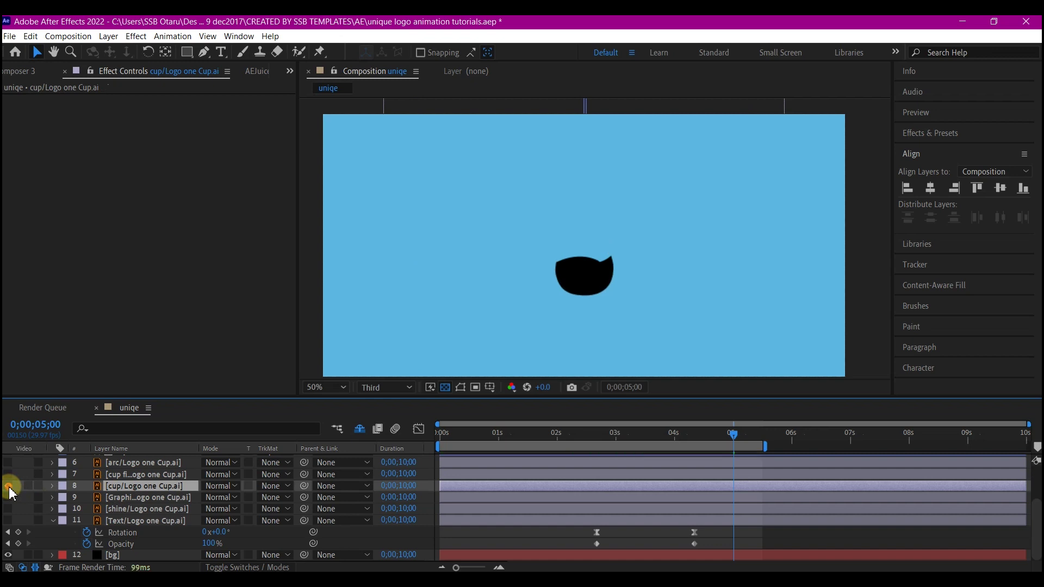
pyautogui.click(9, 486)
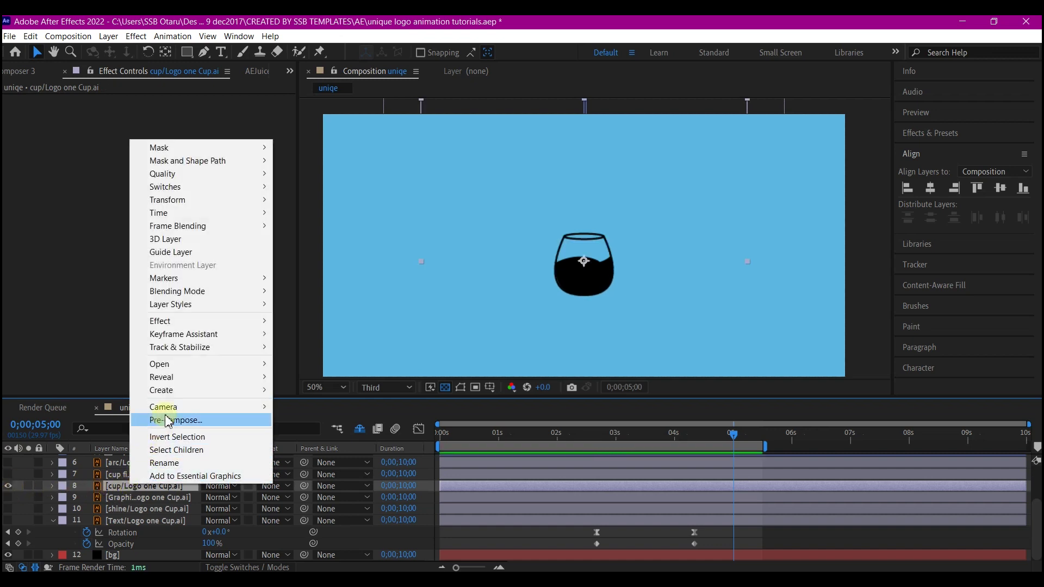
pyautogui.moveTo(170, 412)
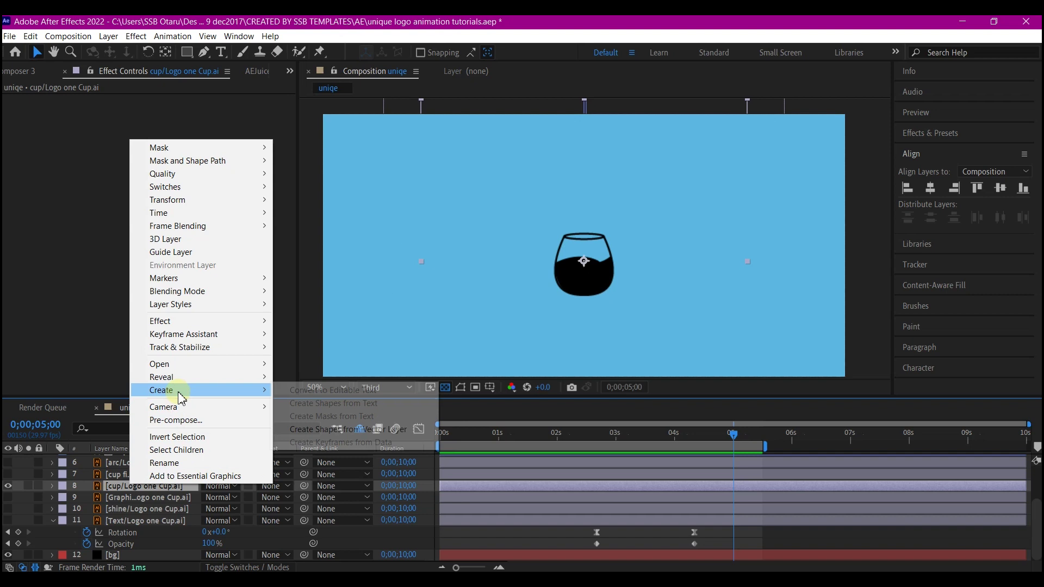
pyautogui.moveTo(179, 391)
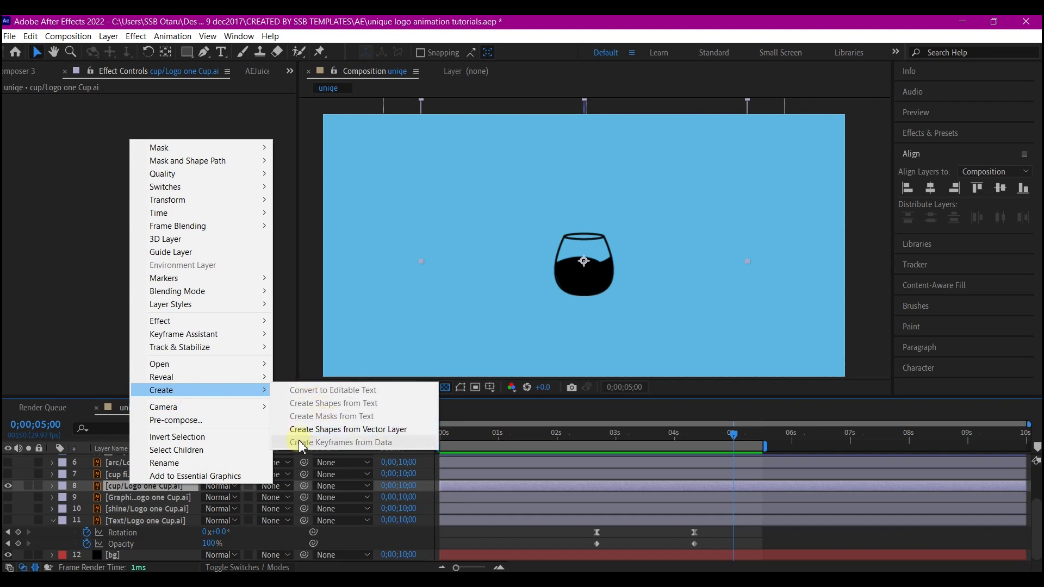
pyautogui.click(336, 429)
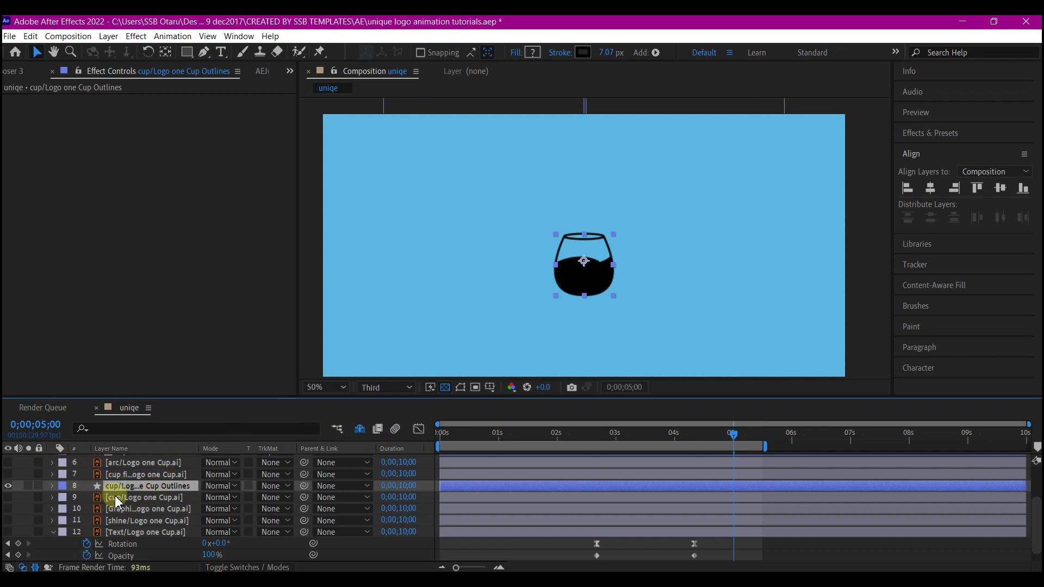
# Add Trim Paths to the cup outlines layer and keyframe End at 100% at 3 seconds.
pyautogui.click(53, 486)
pyautogui.click(289, 498)
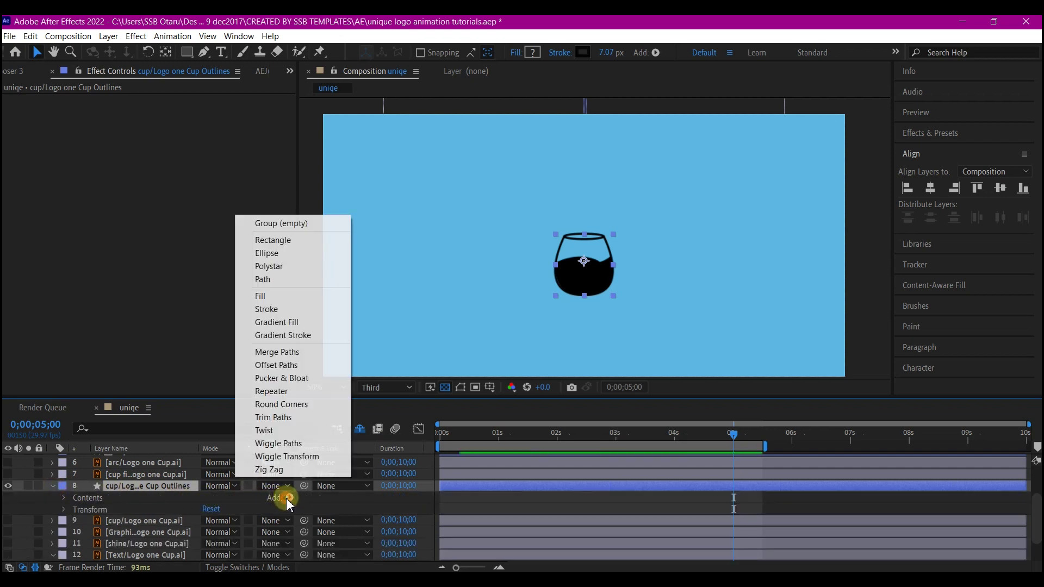
pyautogui.click(274, 418)
pyautogui.moveTo(607, 451)
pyautogui.mouseDown()
pyautogui.moveTo(582, 455)
pyautogui.moveTo(616, 449)
pyautogui.mouseUp()
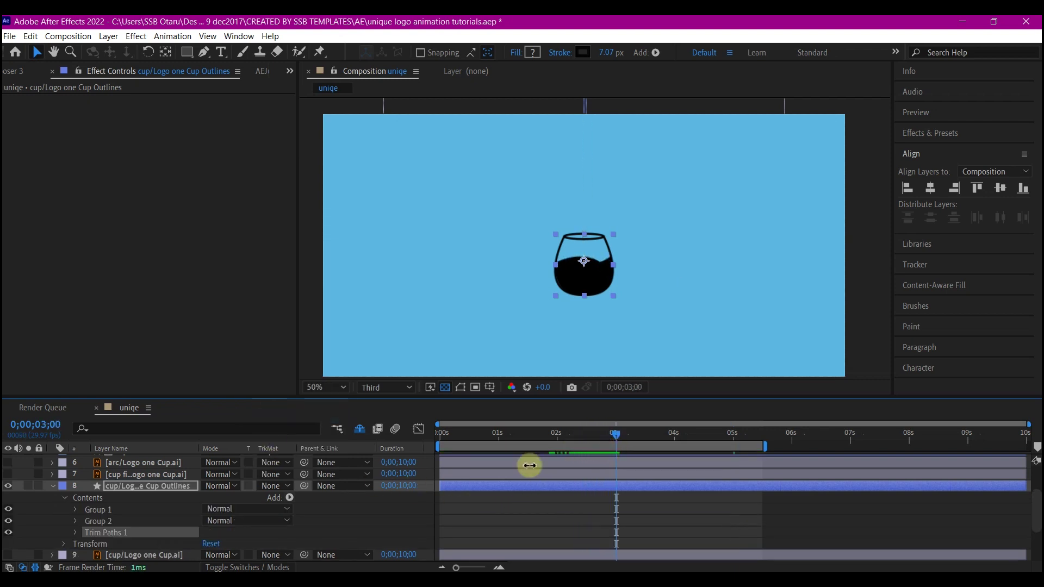
pyautogui.click(75, 532)
pyautogui.click(98, 533)
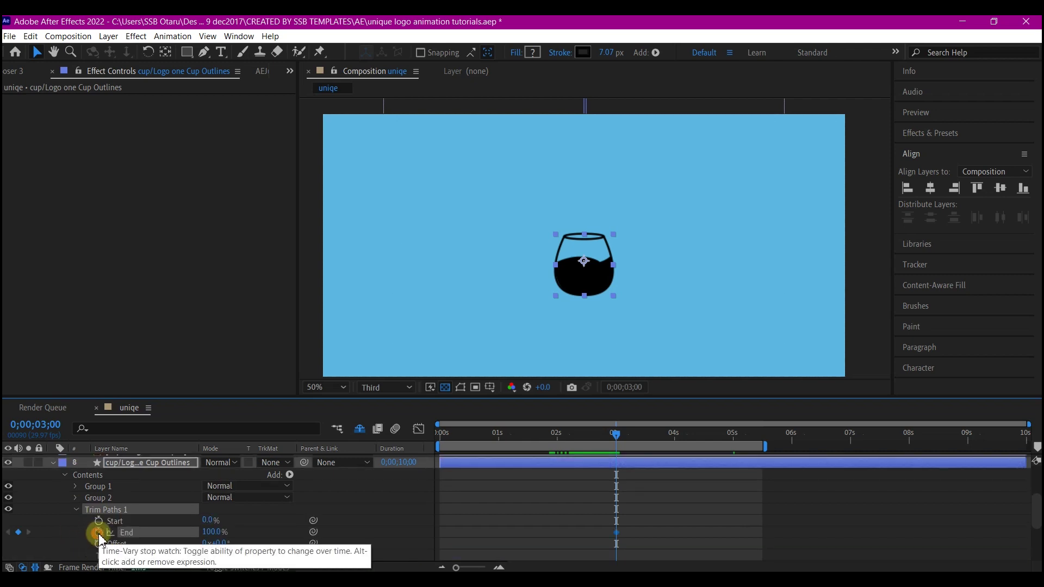
# Add a Trim End keyframe of 0% at 0;00;01;12, then select the 3-second keyframe.
pyautogui.moveTo(616, 432); pyautogui.dragTo(521, 450)
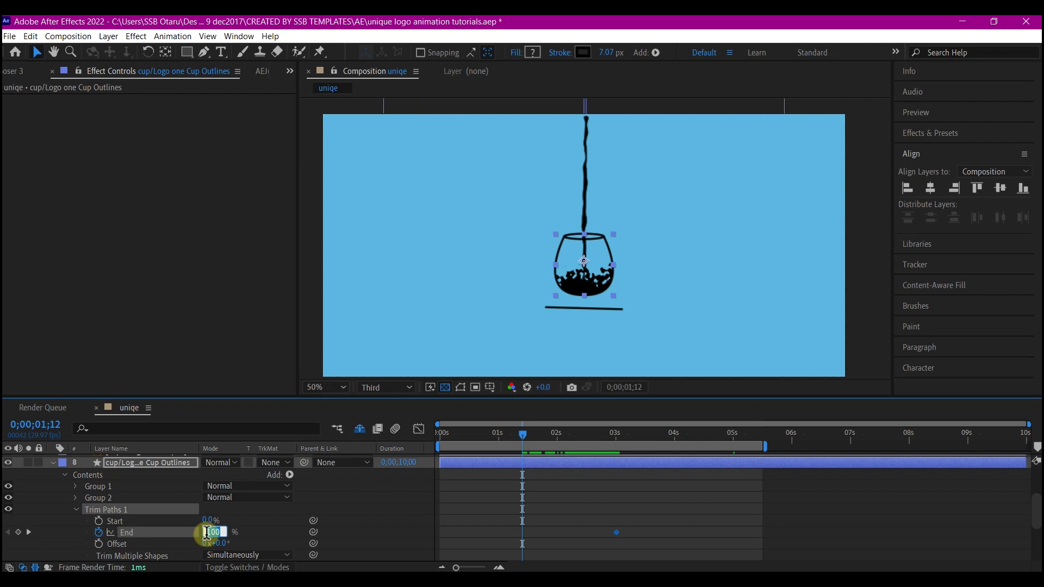
pyautogui.press('Return')
pyautogui.click(481, 534)
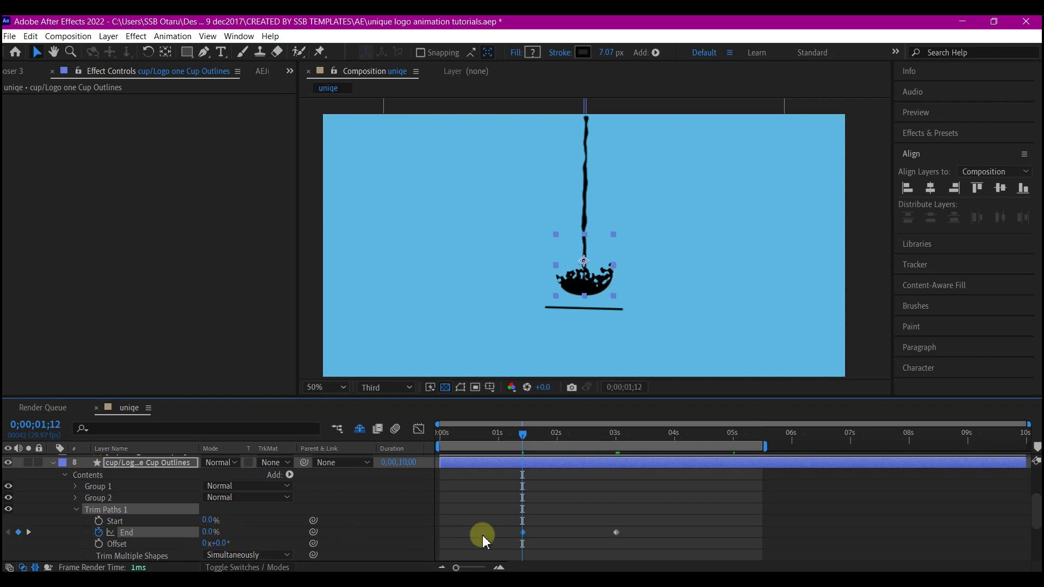
pyautogui.moveTo(628, 519); pyautogui.dragTo(477, 546)
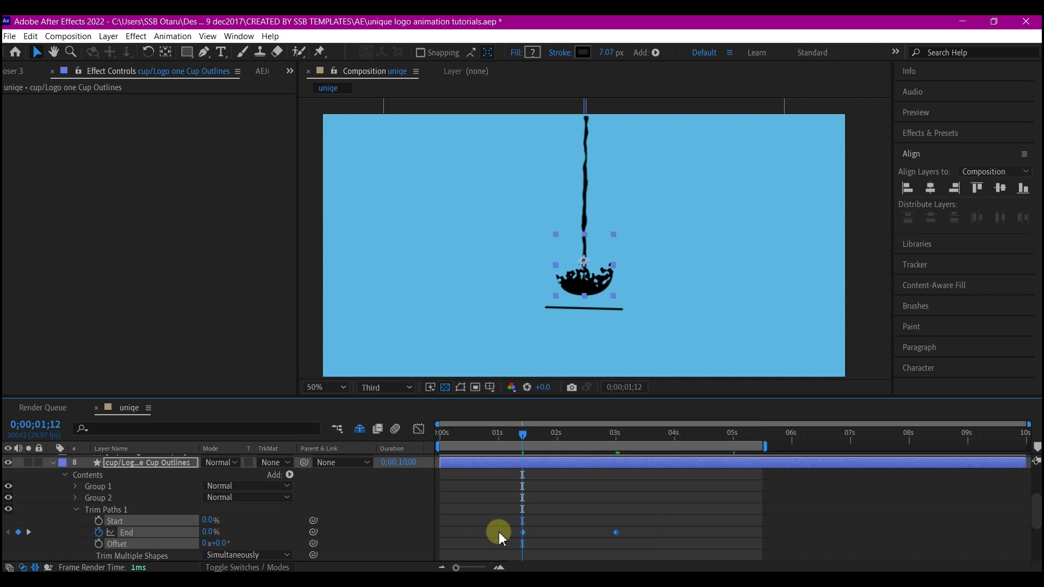
pyautogui.click(637, 533)
pyautogui.click(615, 533)
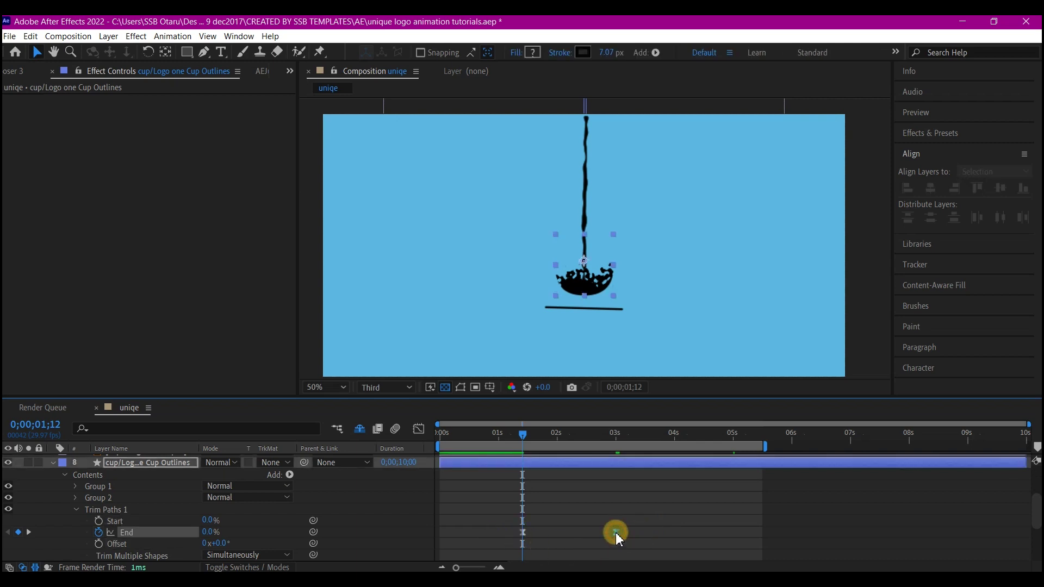
# Ease the cup's 3-second End keyframe in the Graph Editor and preview the draw-on.
pyautogui.click(418, 429)
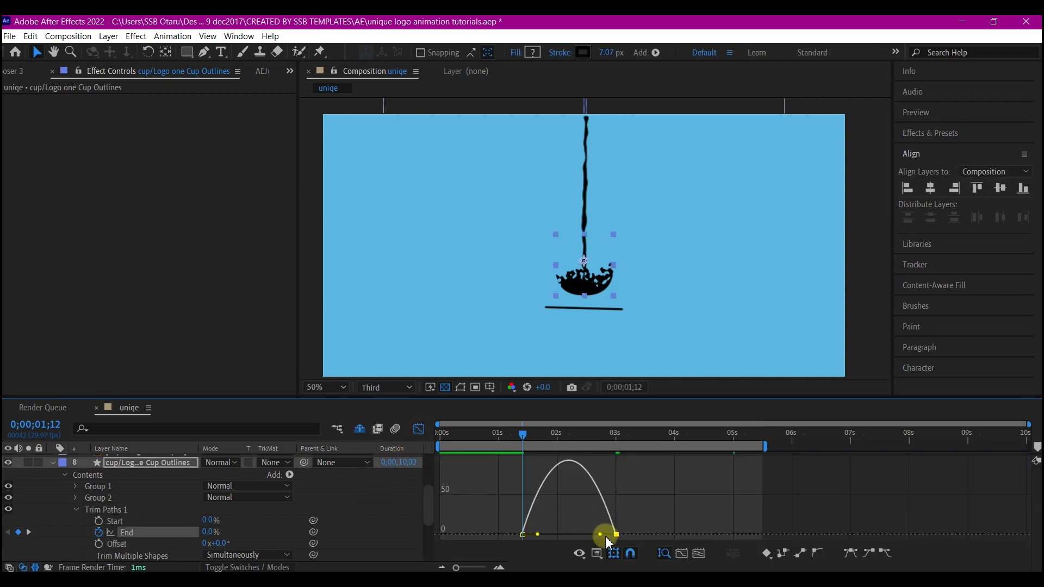
pyautogui.moveTo(603, 534); pyautogui.dragTo(569, 534)
pyautogui.click(419, 429)
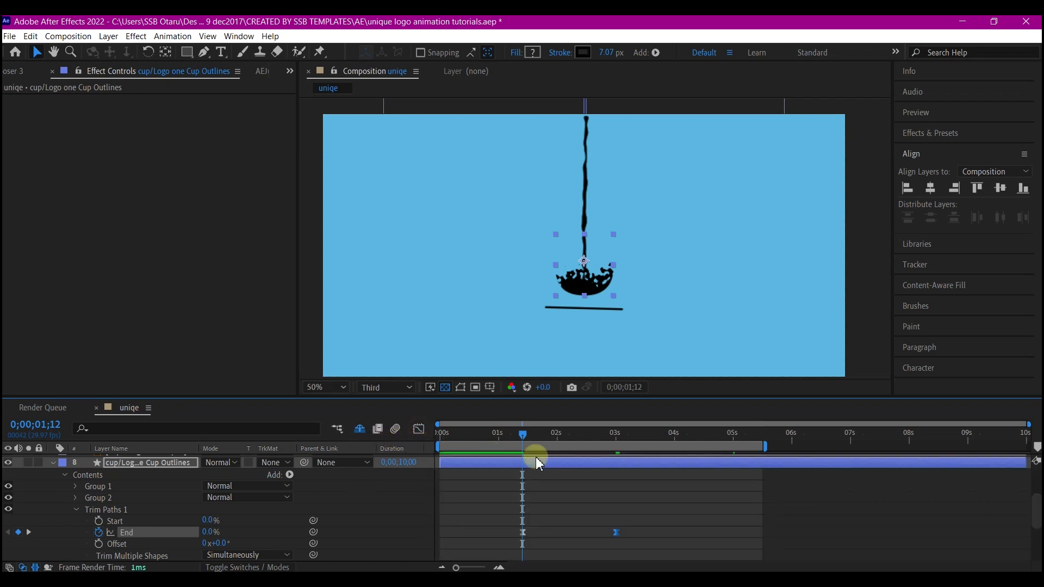
pyautogui.moveTo(469, 438); pyautogui.dragTo(426, 437)
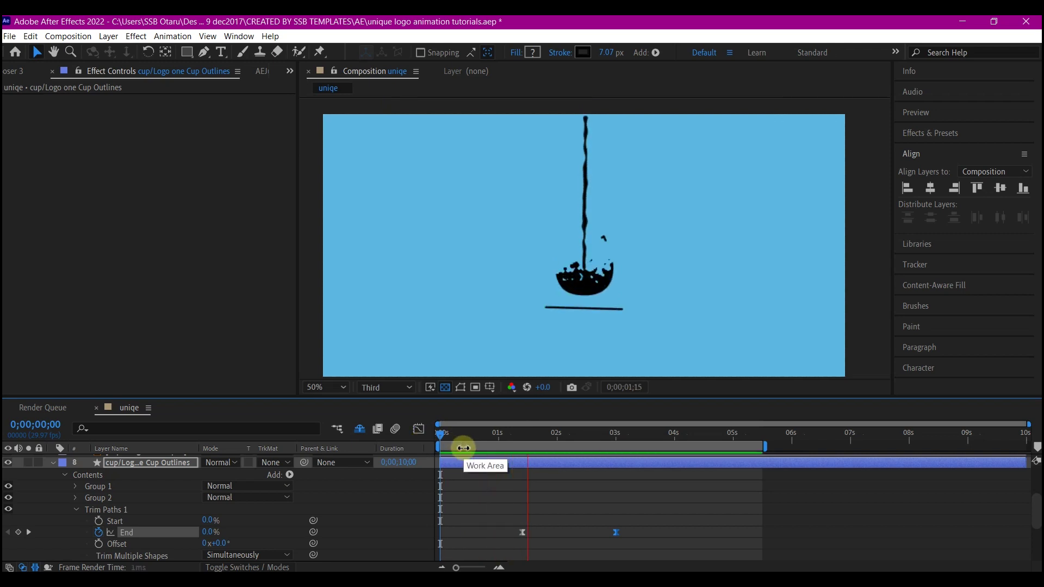
pyautogui.press('space')
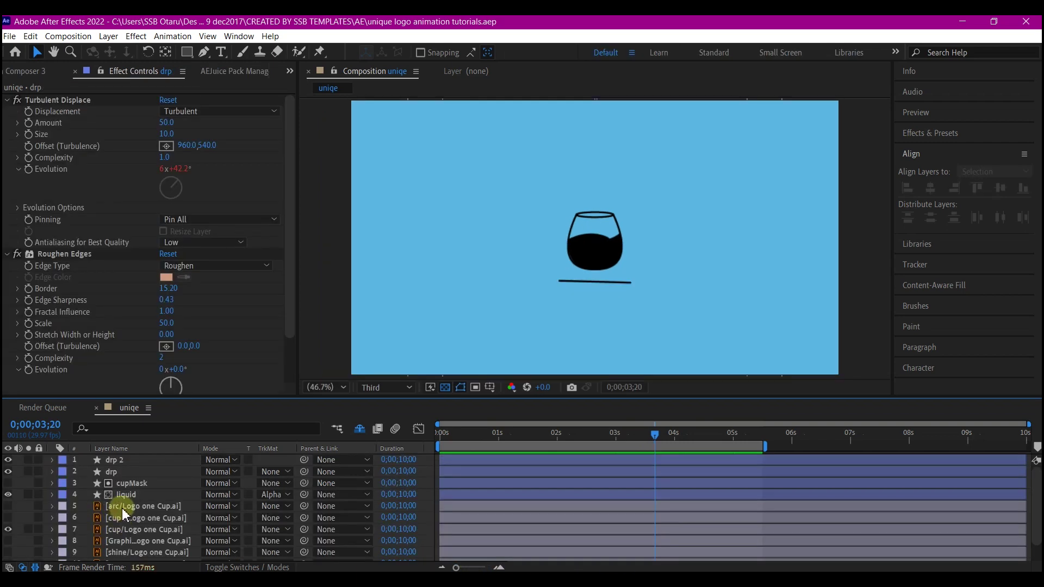
# Show the arc layer and trace a three-point Pen path along its curve, right end to left.
pyautogui.click(124, 509)
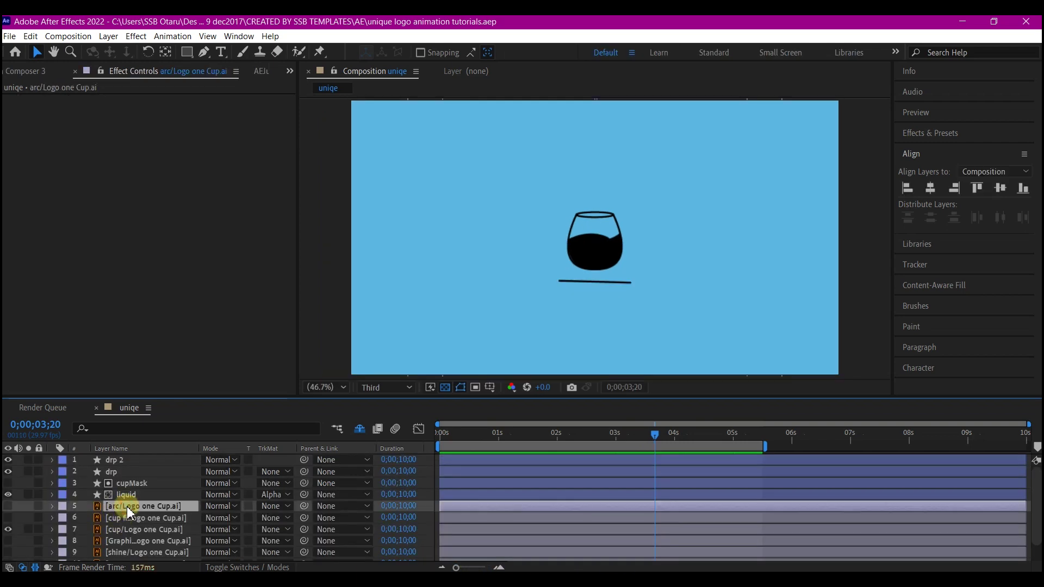
pyautogui.click(9, 507)
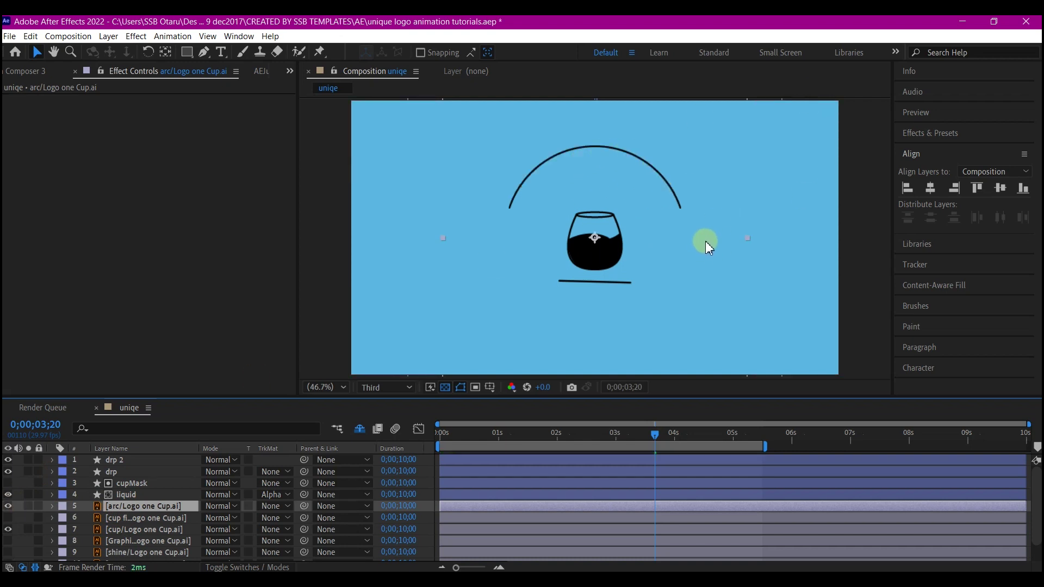
pyautogui.click(204, 52)
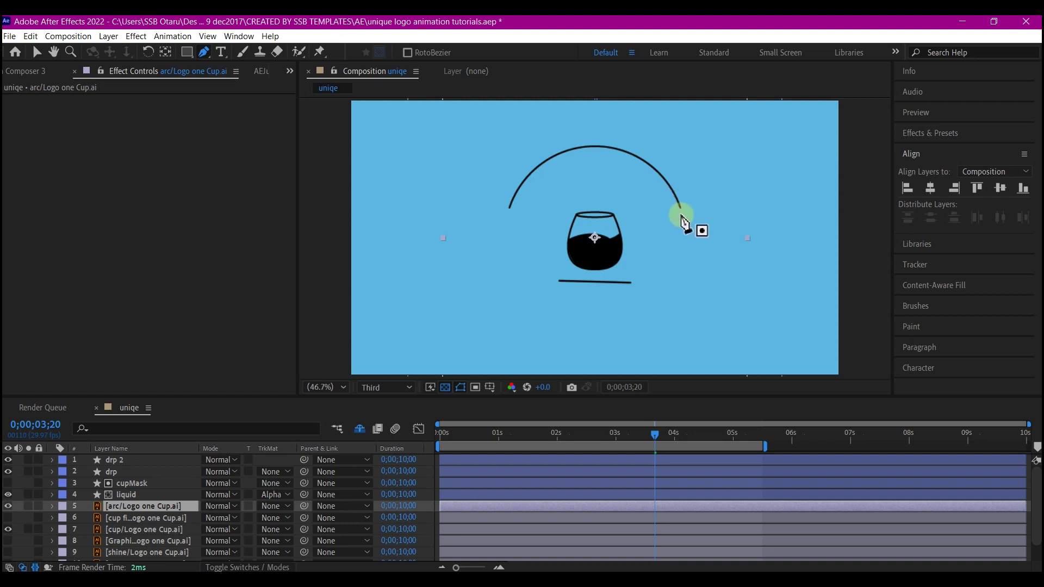
pyautogui.moveTo(682, 211); pyautogui.dragTo(681, 194)
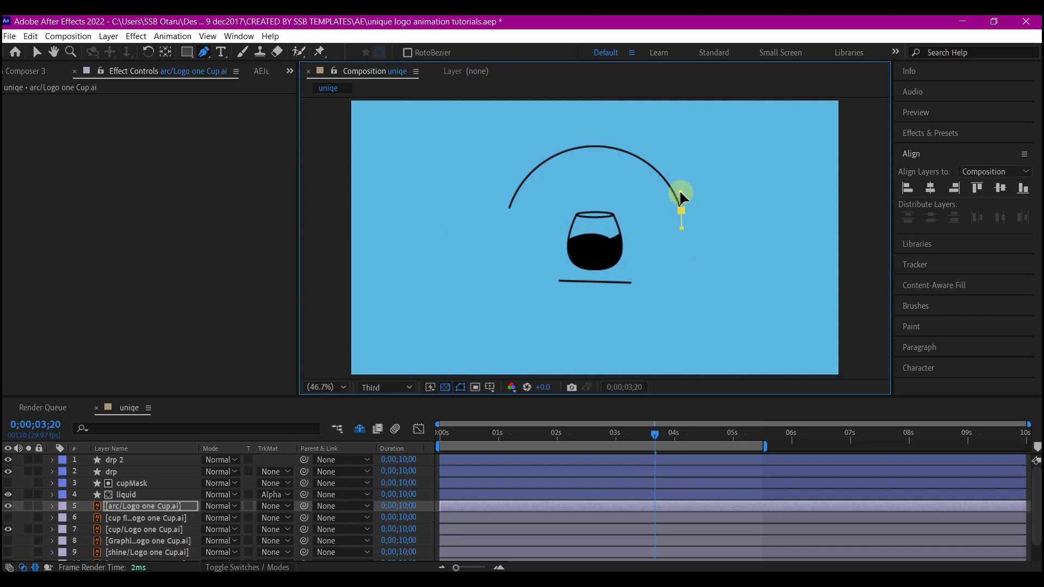
pyautogui.moveTo(595, 148); pyautogui.dragTo(547, 150)
pyautogui.moveTo(504, 213); pyautogui.dragTo(496, 248)
pyautogui.press('v')
pyautogui.click(135, 509)
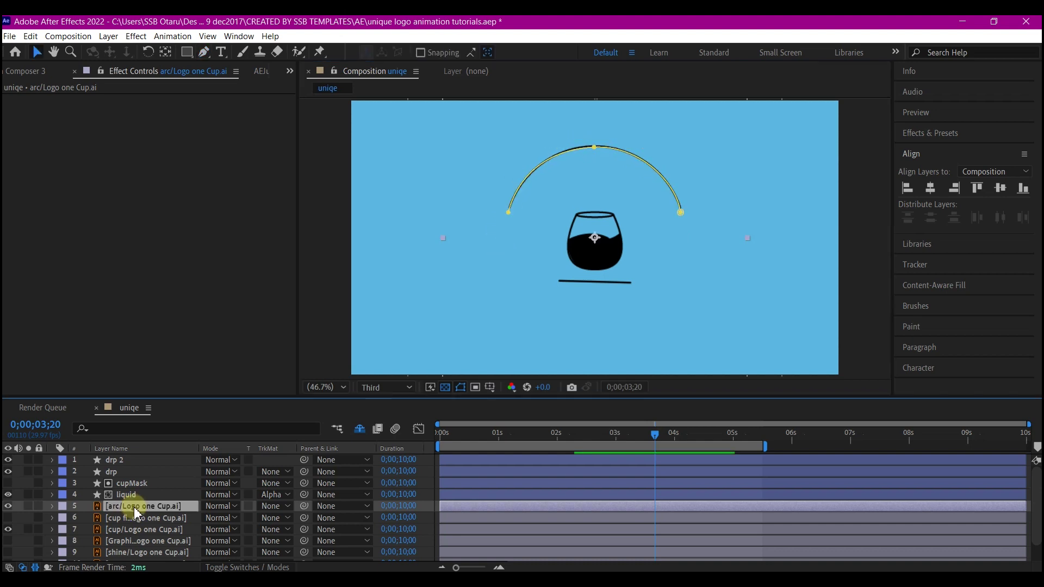
pyautogui.hotkey('ctrl', 'space')
# Apply Stroke to the arc layer with a larger brush and Paint Style Reveal Original Image.
pyautogui.write('strok')
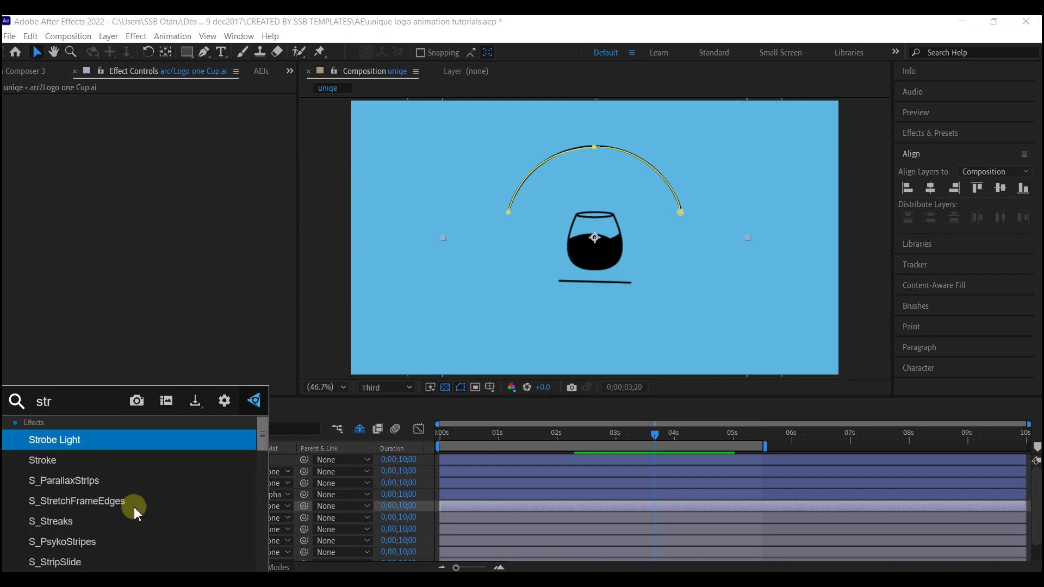
pyautogui.click(44, 440)
pyautogui.moveTo(163, 159); pyautogui.dragTo(250, 163)
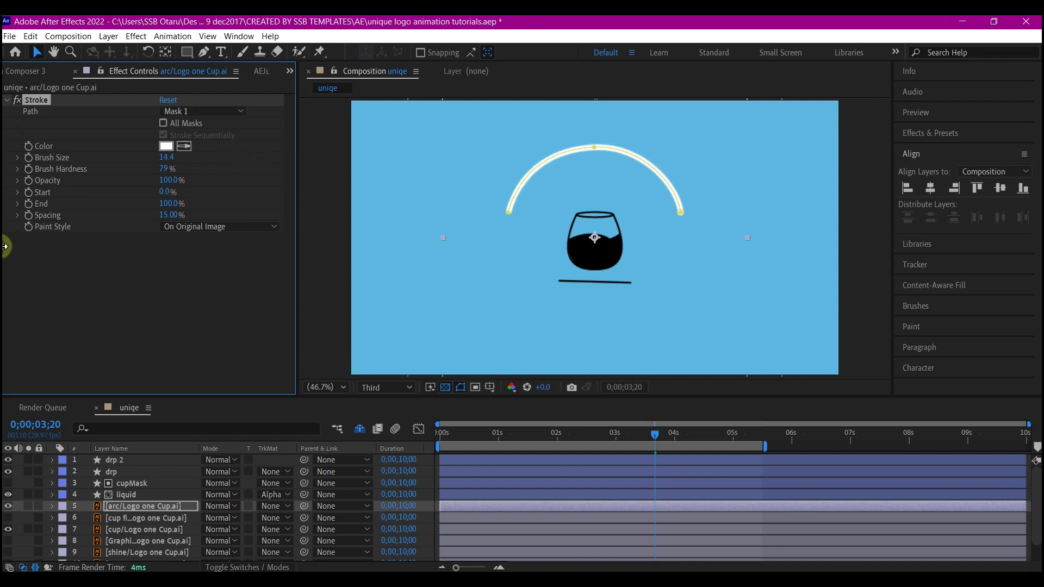
pyautogui.click(196, 227)
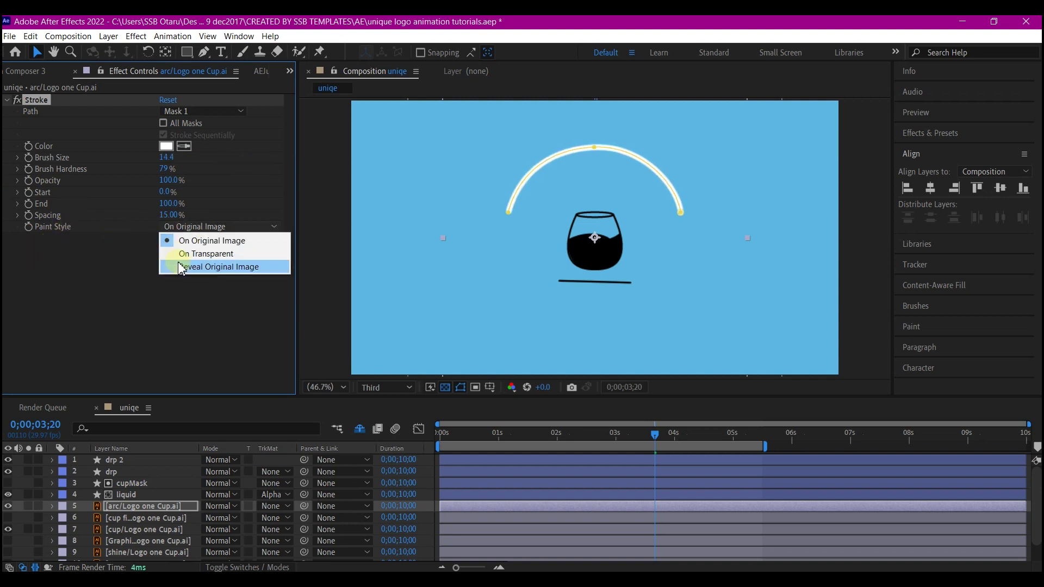
pyautogui.click(201, 266)
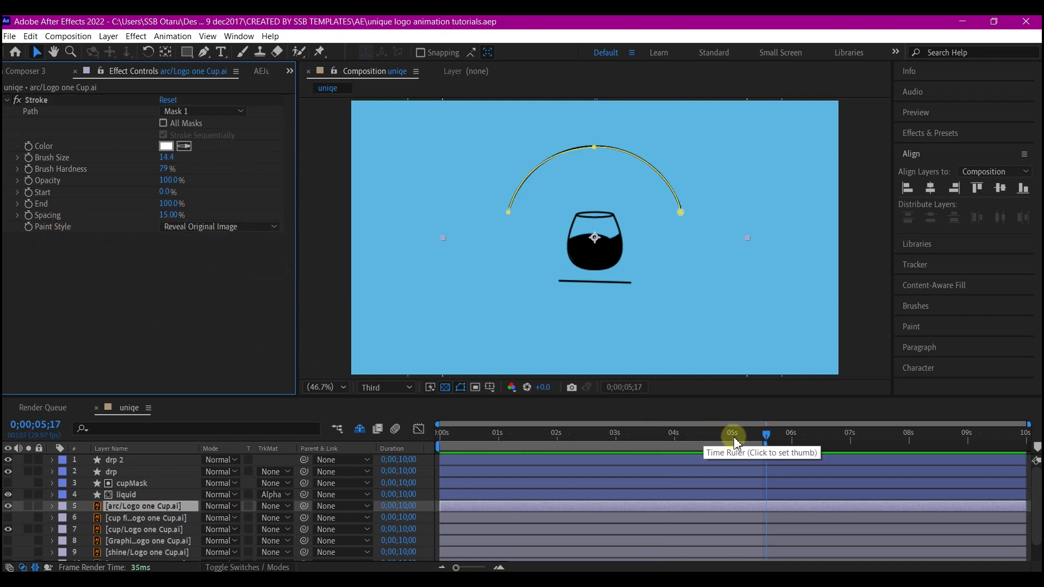
# Keyframe the Stroke End at 100% at 5 seconds and 0% at 0;00;02;07.
pyautogui.click(733, 435)
pyautogui.click(734, 435)
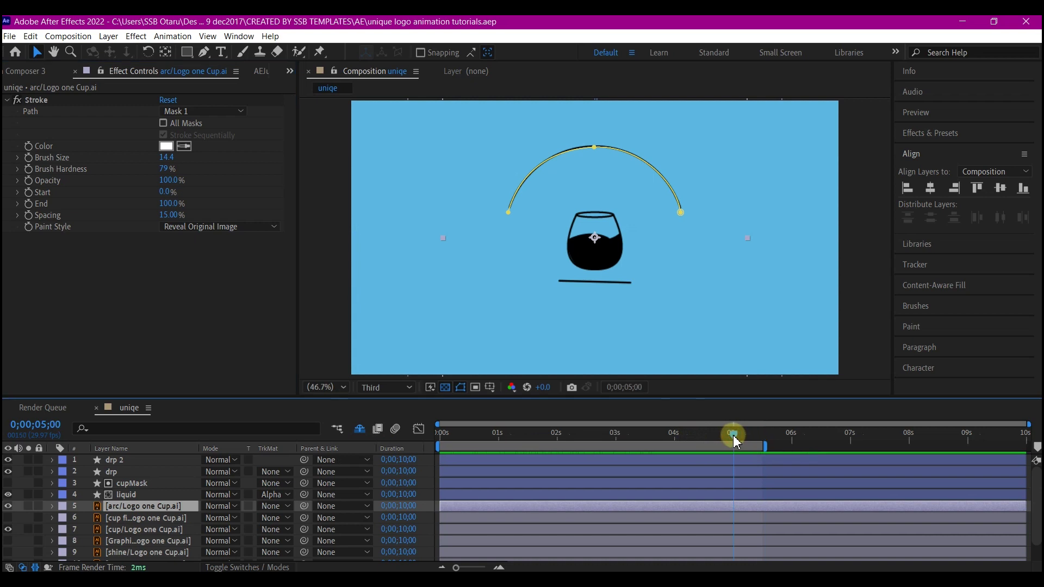
pyautogui.click(29, 215)
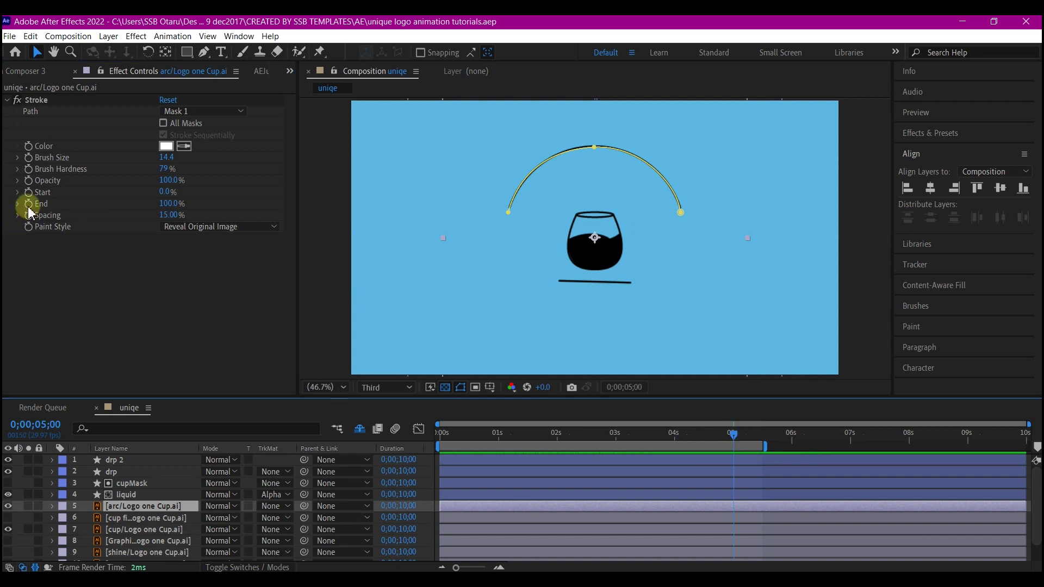
pyautogui.click(29, 207)
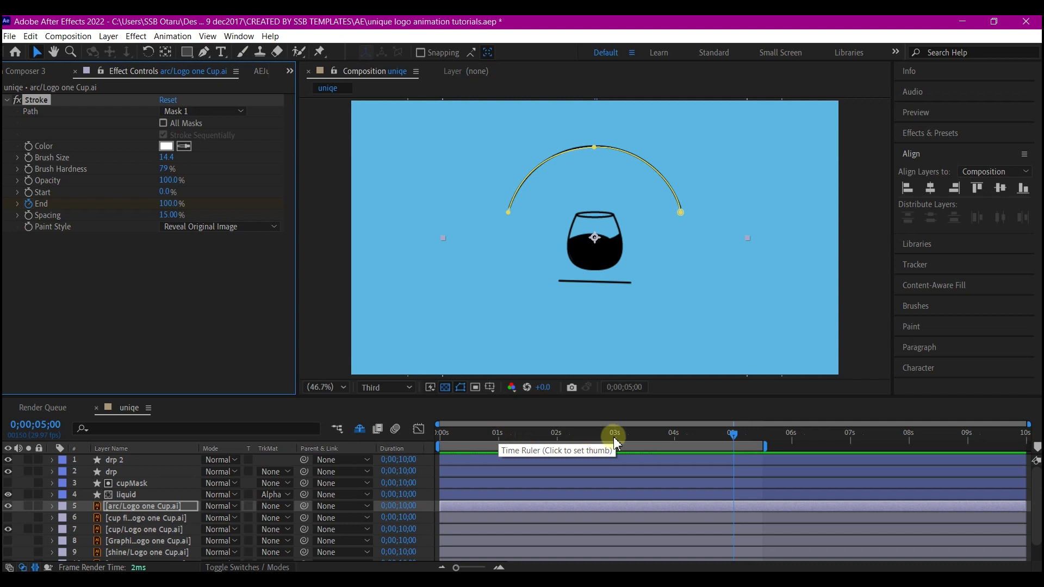
pyautogui.click(573, 435)
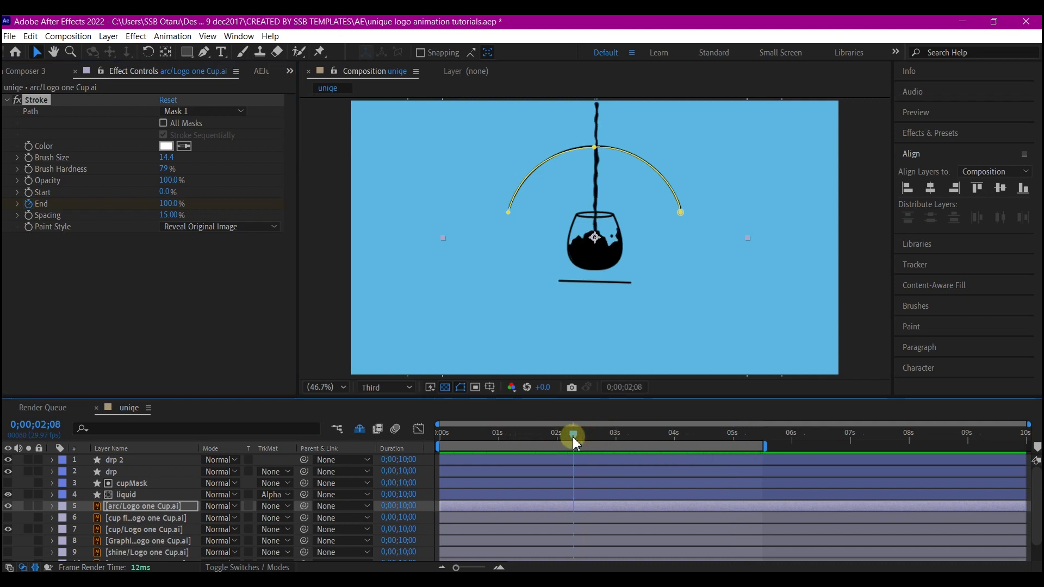
pyautogui.click(164, 203)
pyautogui.click(174, 256)
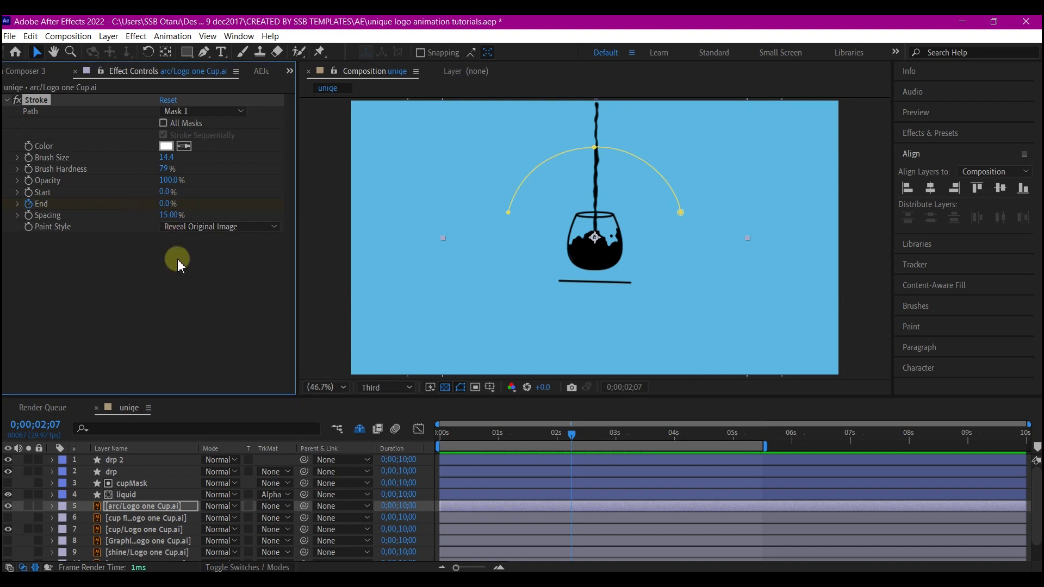
pyautogui.click(547, 487)
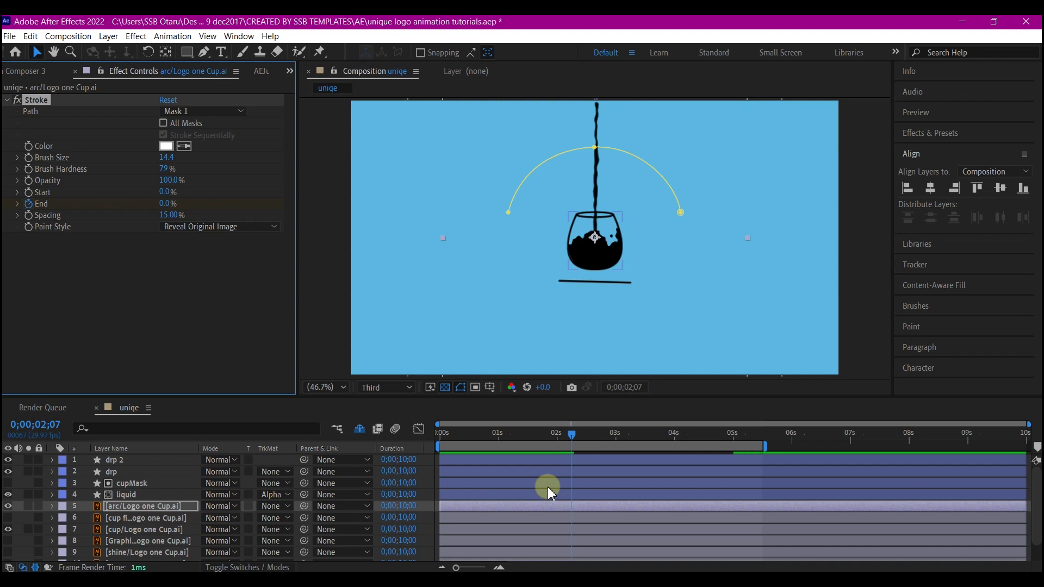
# Keyframe the arc layer's Rotation at +31° at 0;00;02;07.
pyautogui.press('r')
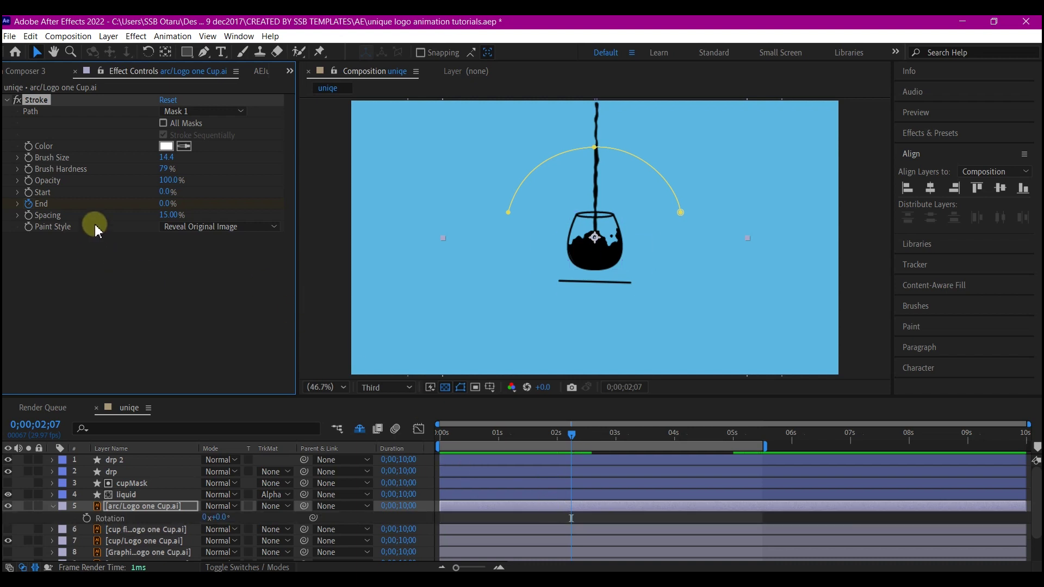
pyautogui.click(88, 519)
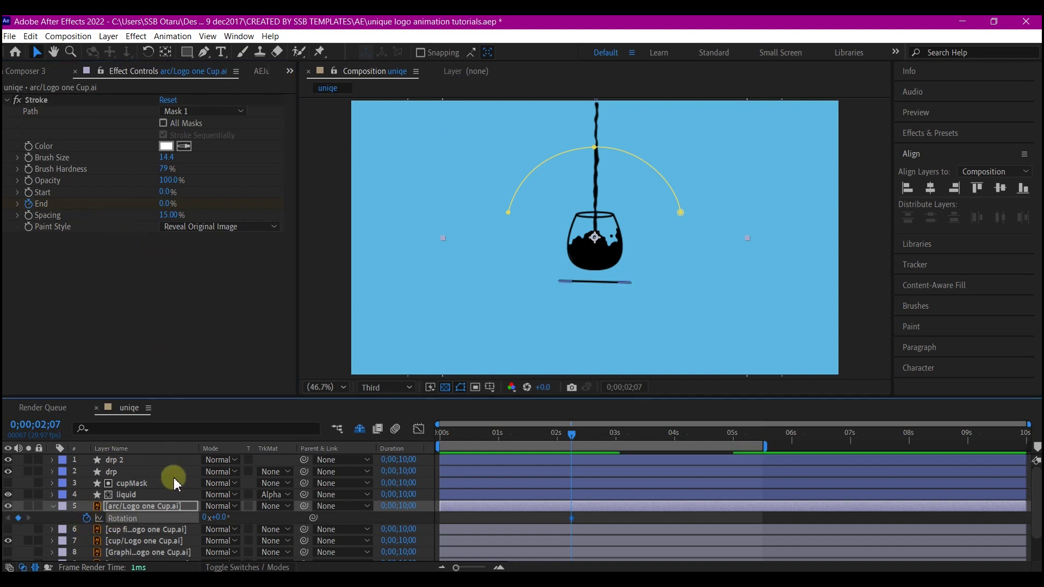
pyautogui.click(183, 522)
pyautogui.click(216, 518)
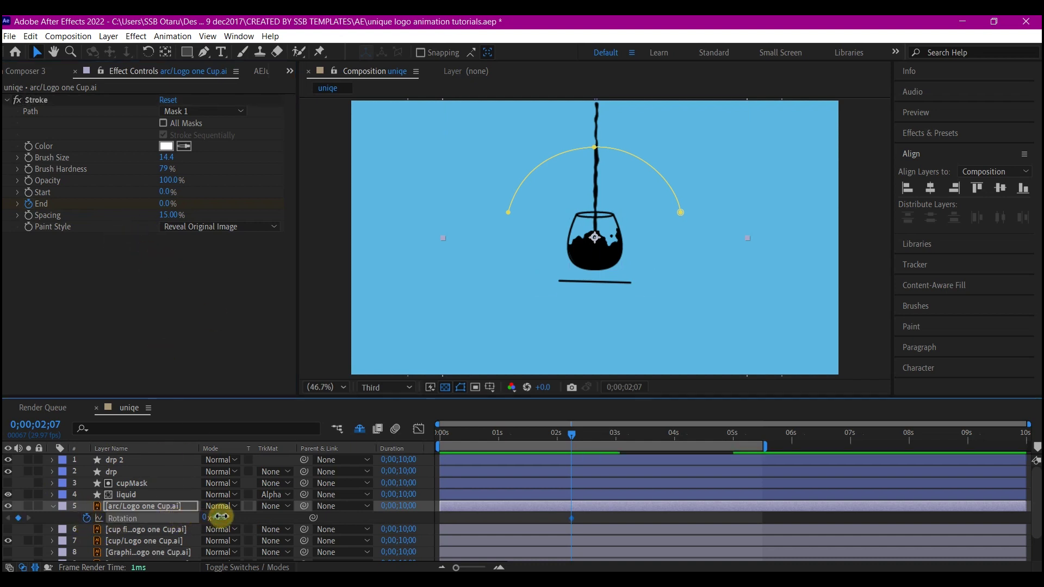
pyautogui.moveTo(220, 516); pyautogui.dragTo(247, 516)
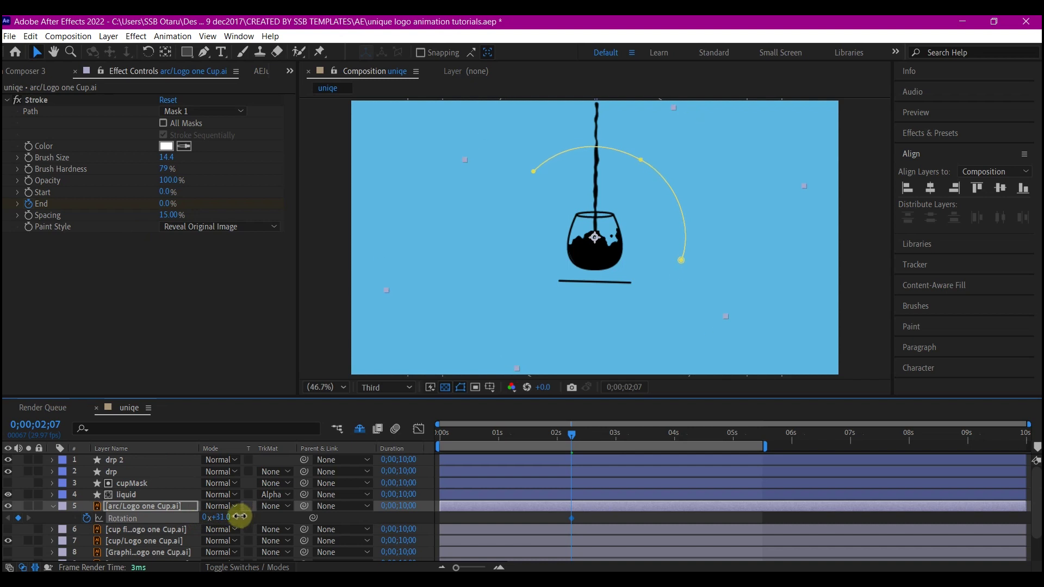
# Turn the arc's Rotation counterclockwise to -352° at the 5-second keyframe.
pyautogui.press('u')
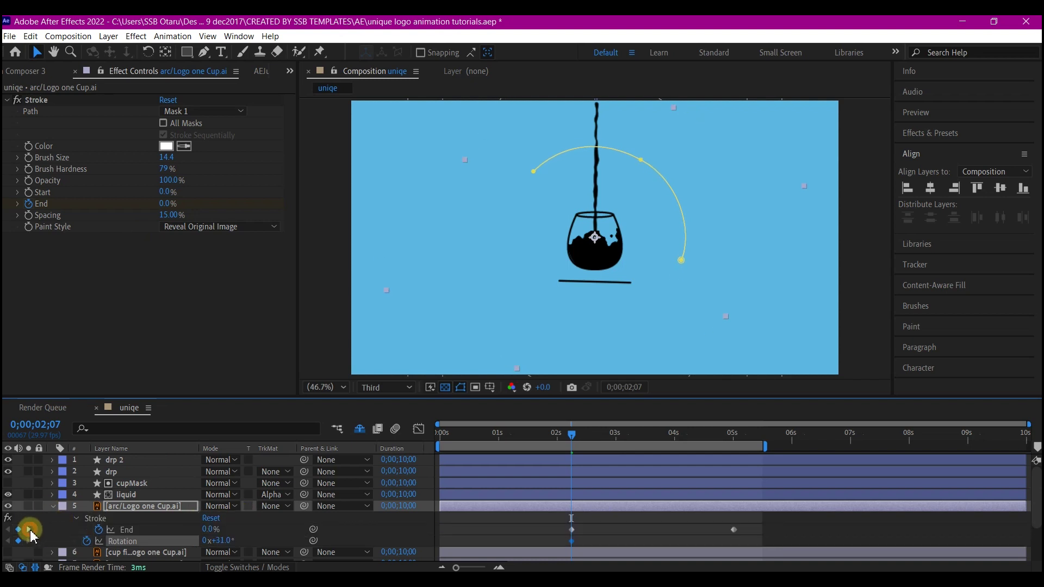
pyautogui.click(29, 529)
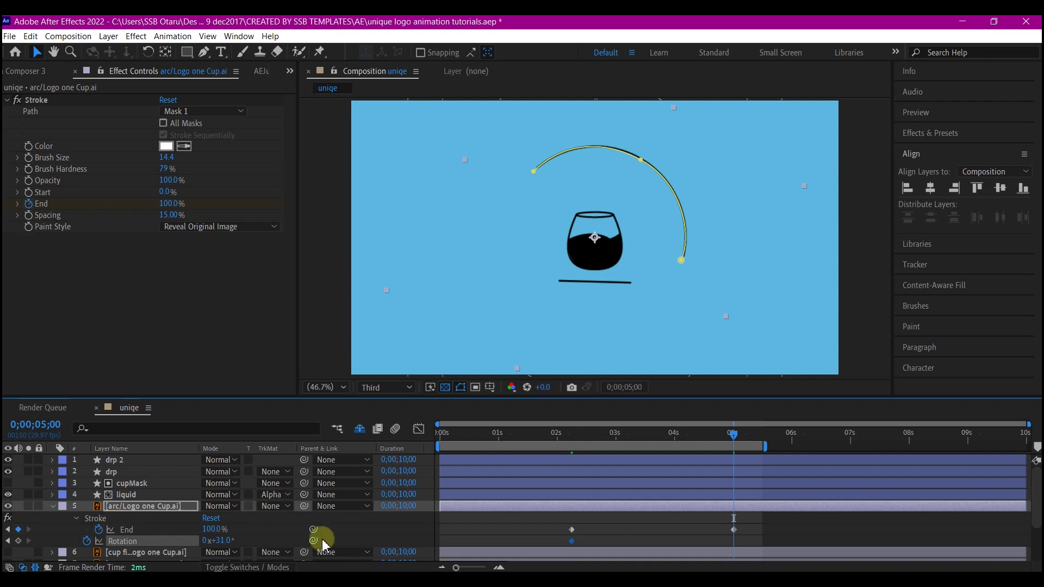
pyautogui.click(224, 540)
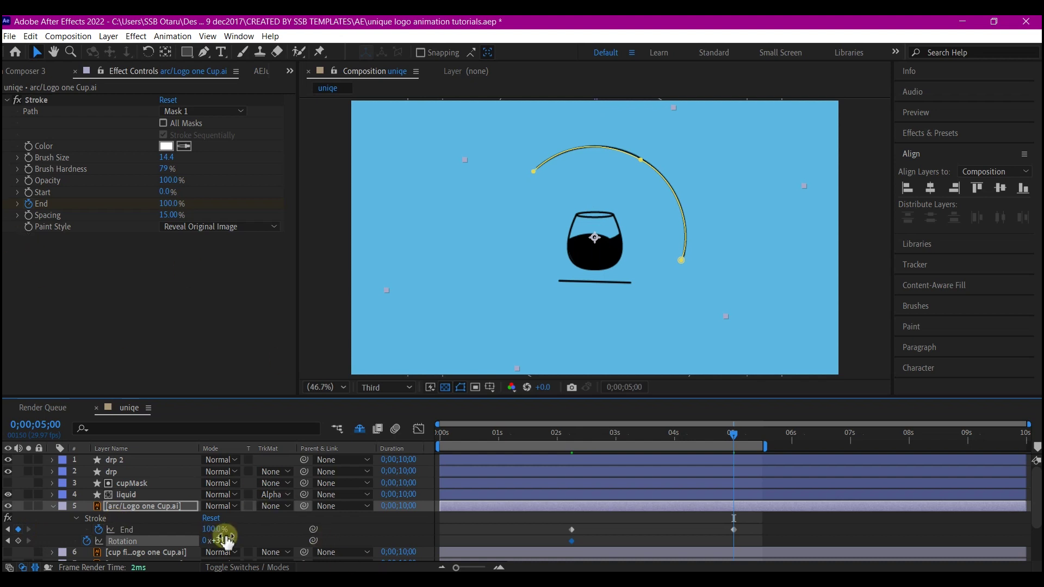
pyautogui.moveTo(227, 540); pyautogui.dragTo(55, 573)
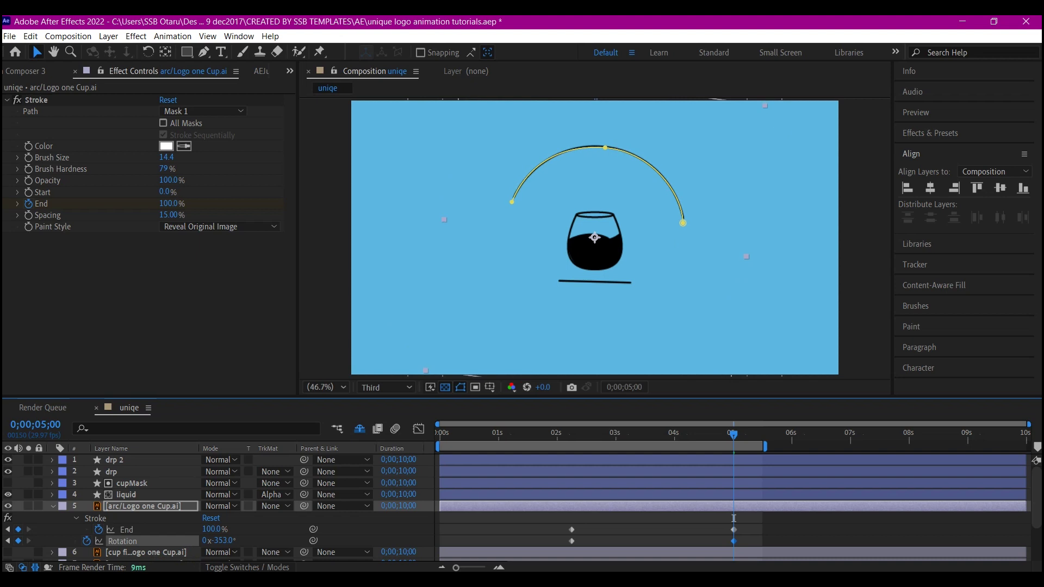
# At about 2 seconds, zoom in and pen-draw a 7 px path curving up-right from the line's right end.
pyautogui.press('j')
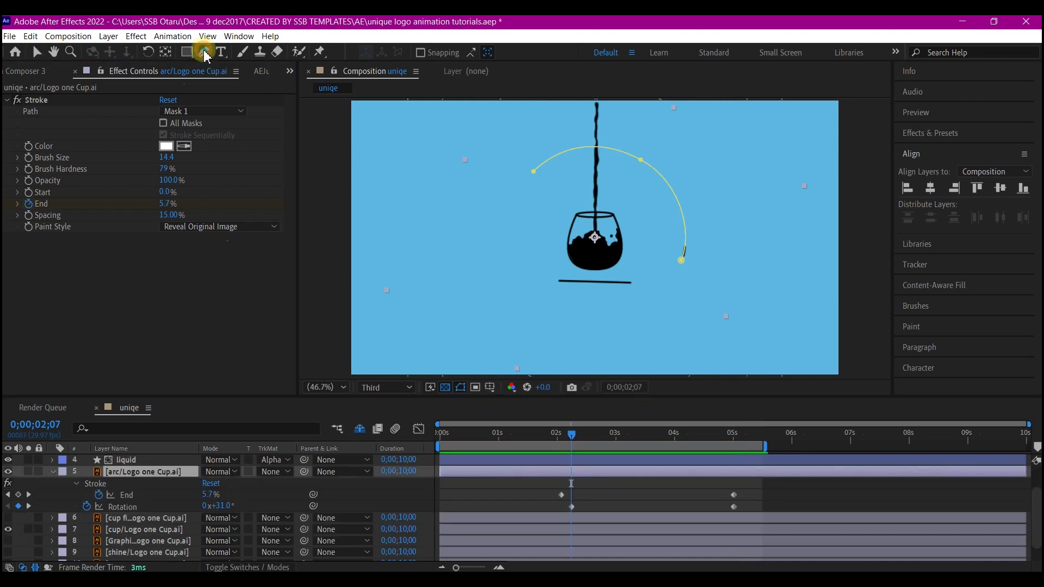
pyautogui.moveTo(204, 51); pyautogui.dragTo(248, 58)
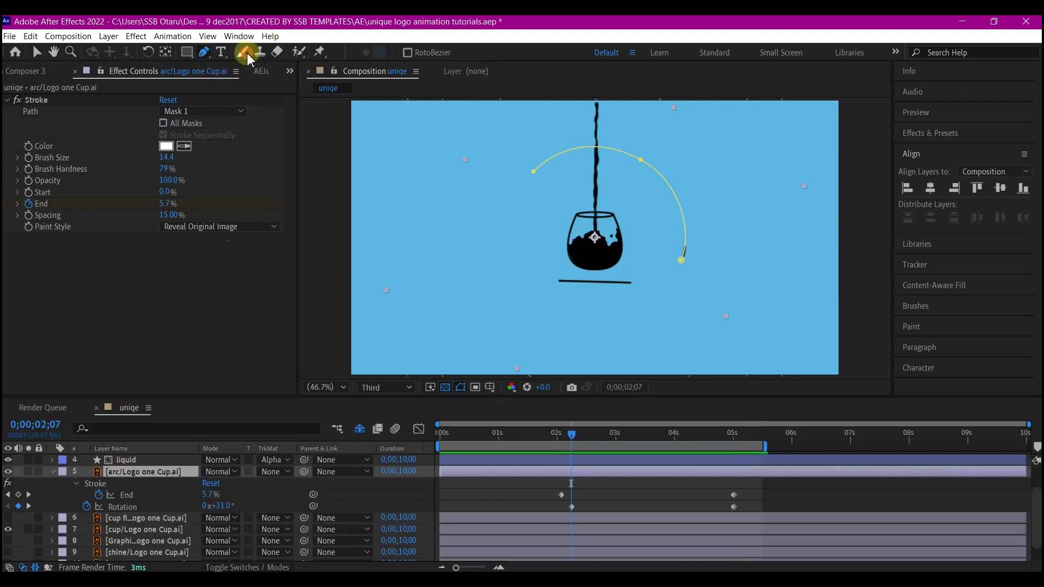
pyautogui.press('F2')
pyautogui.scroll(3, 652, 293)
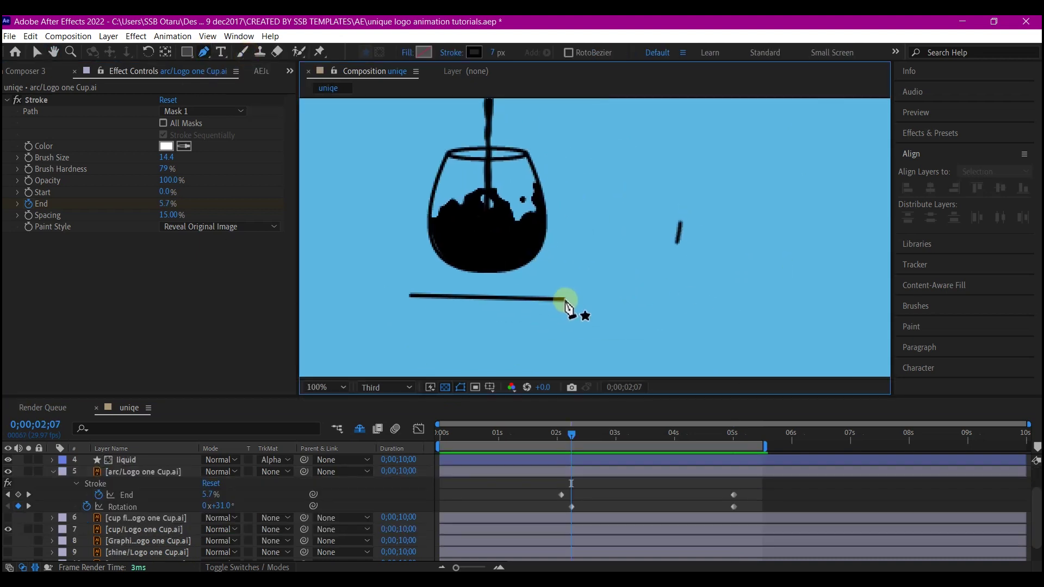
pyautogui.click(565, 300)
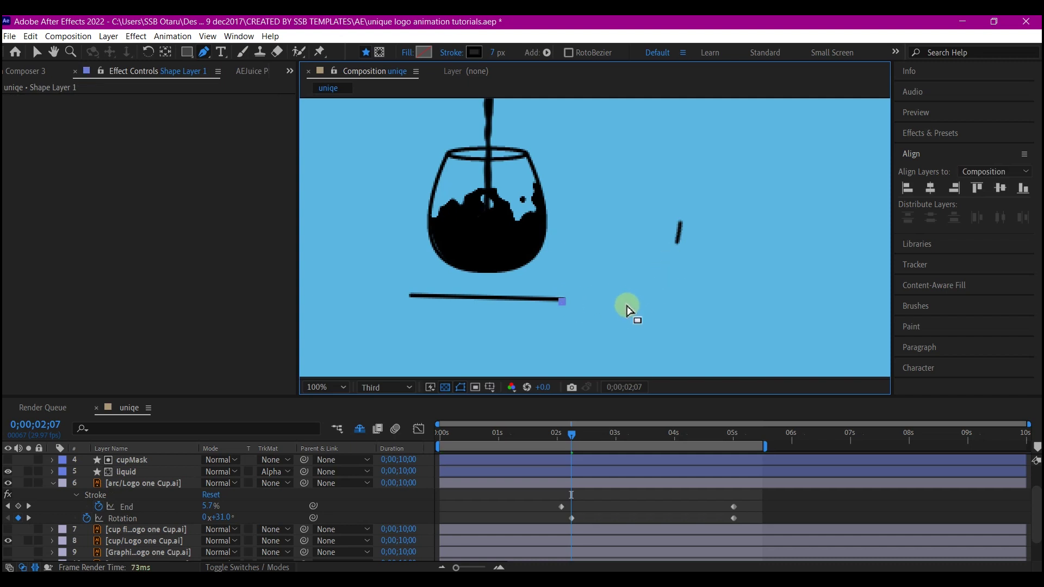
pyautogui.click(560, 304)
pyautogui.moveTo(560, 302); pyautogui.dragTo(591, 303)
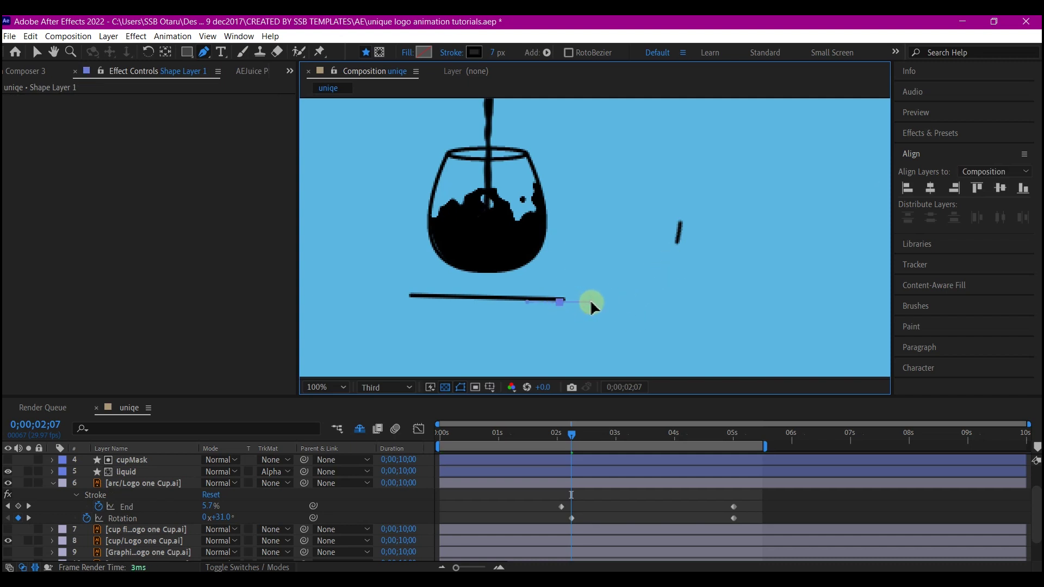
pyautogui.moveTo(679, 240); pyautogui.dragTo(692, 175)
# Select drp 2's Trim Paths keyframes and Shape Layer 1, then preview the liquid pour.
pyautogui.click(116, 472)
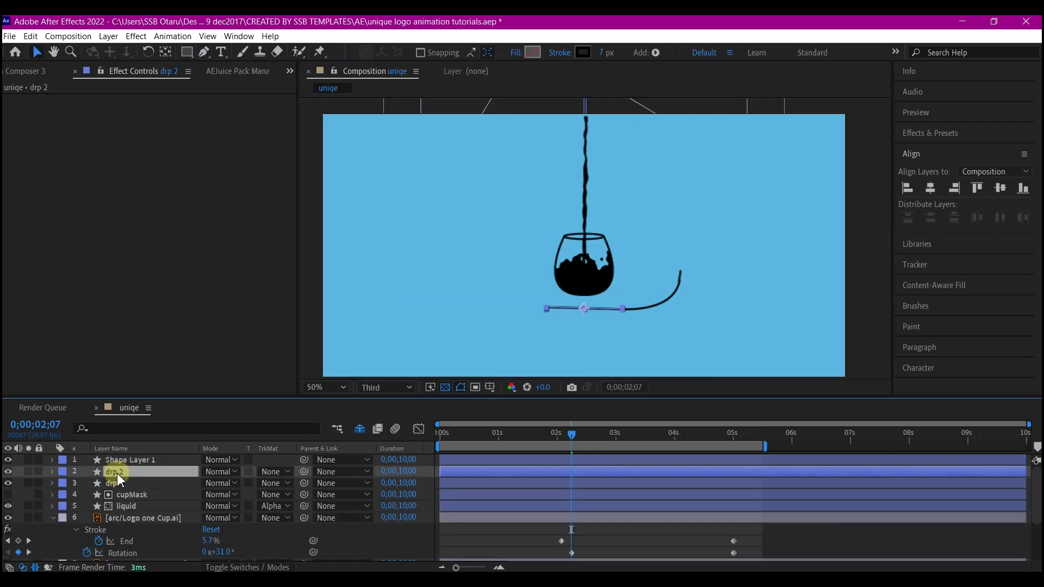
pyautogui.press('u')
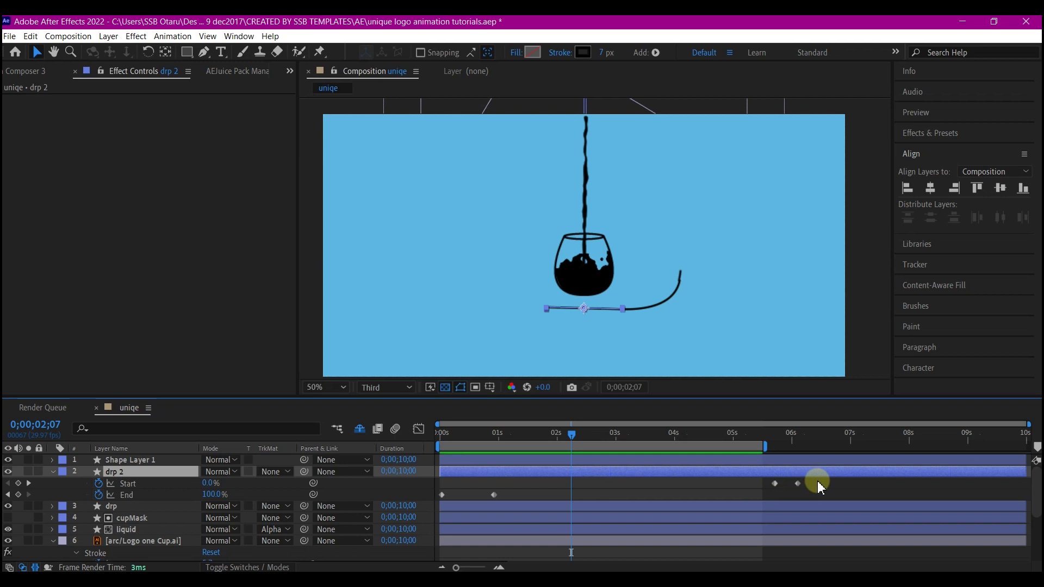
pyautogui.moveTo(817, 480); pyautogui.dragTo(433, 512)
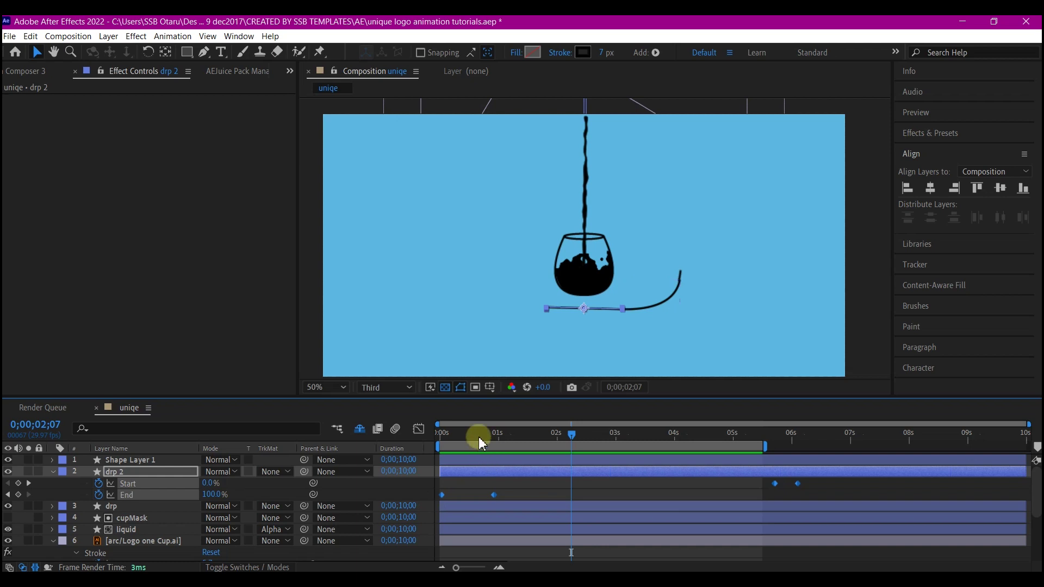
pyautogui.click(490, 461)
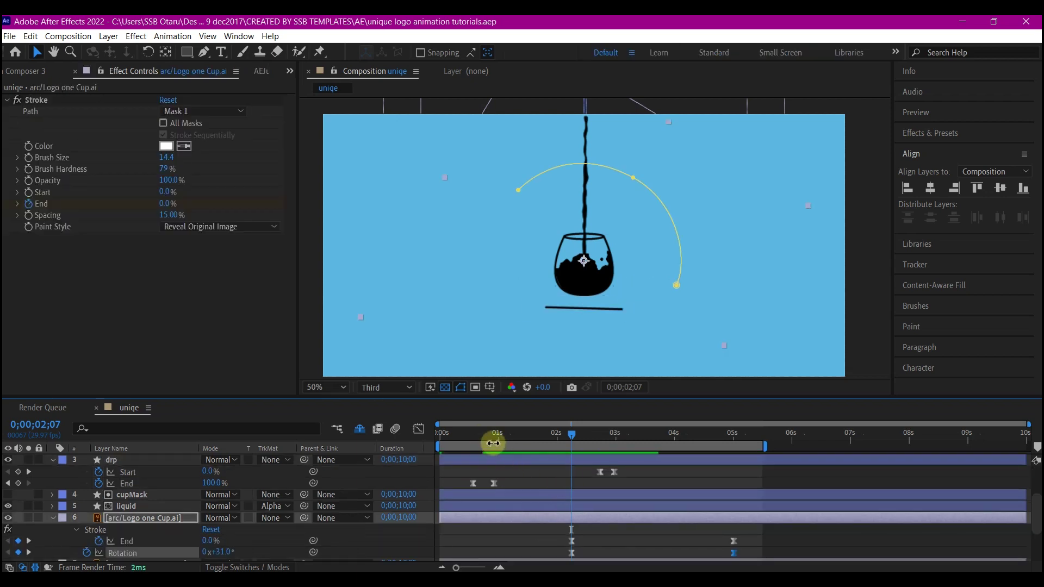
pyautogui.click(470, 438)
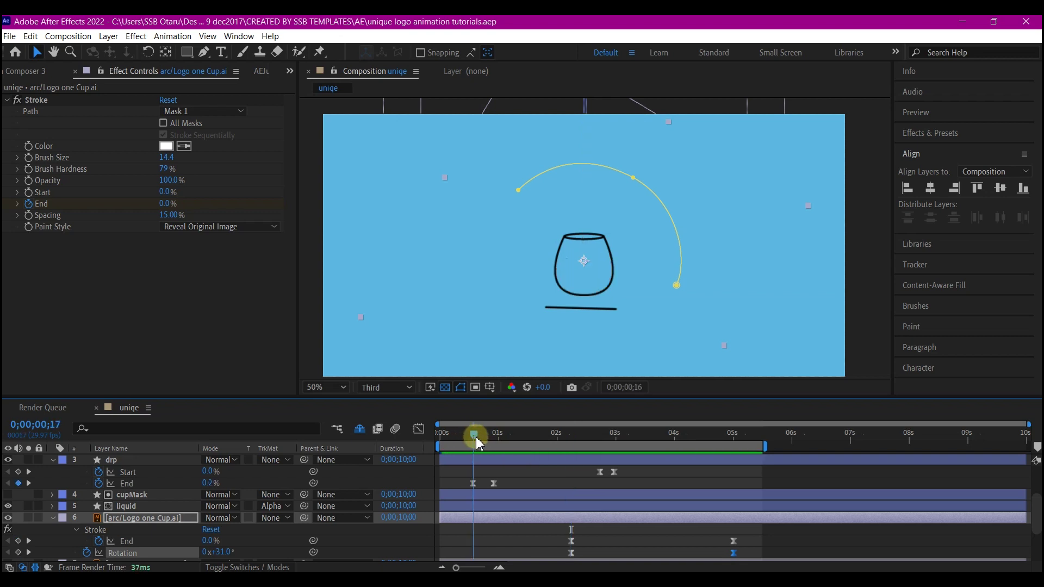
pyautogui.moveTo(476, 442); pyautogui.dragTo(596, 463)
pyautogui.scroll(2, 564, 475)
# Retime drp 2 and Shape Layer 1 Start/End keyframes earlier, near 2.2–2.5 seconds, and preview.
pyautogui.click(563, 460)
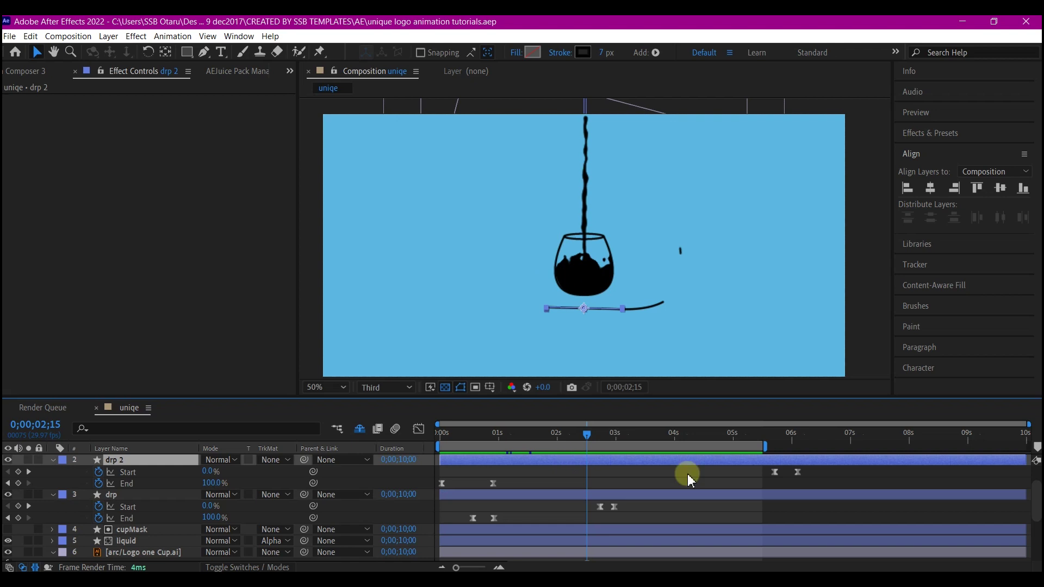
pyautogui.moveTo(687, 474); pyautogui.dragTo(562, 478)
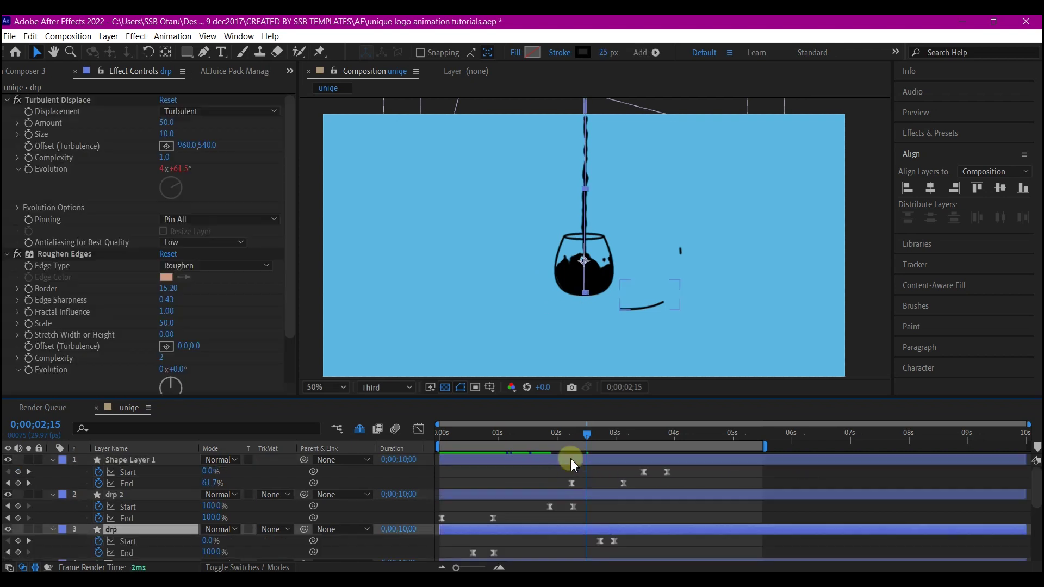
pyautogui.click(622, 484)
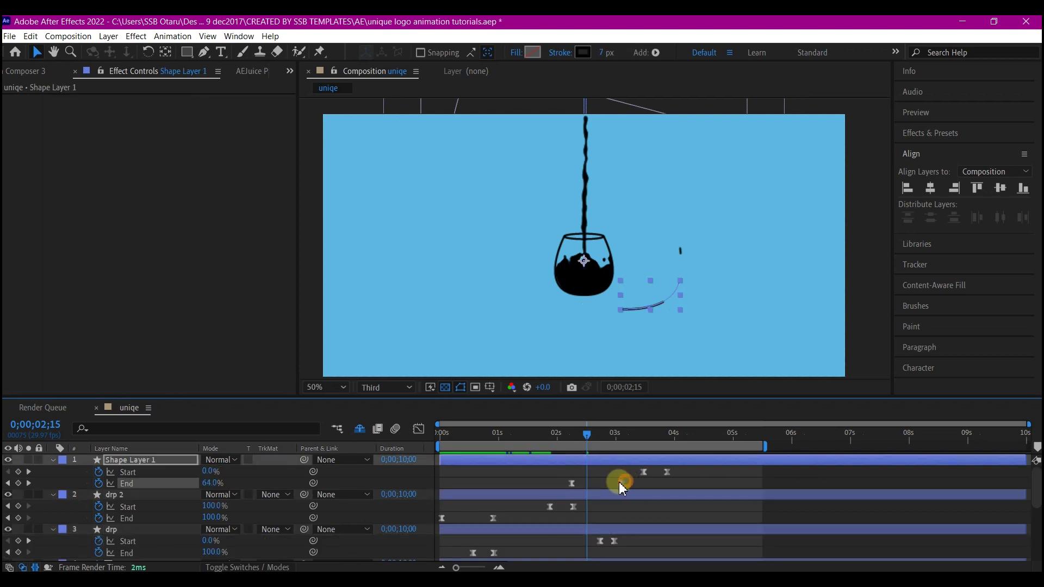
pyautogui.moveTo(622, 483); pyautogui.dragTo(592, 483)
pyautogui.moveTo(667, 472); pyautogui.dragTo(598, 474)
pyautogui.click(599, 478)
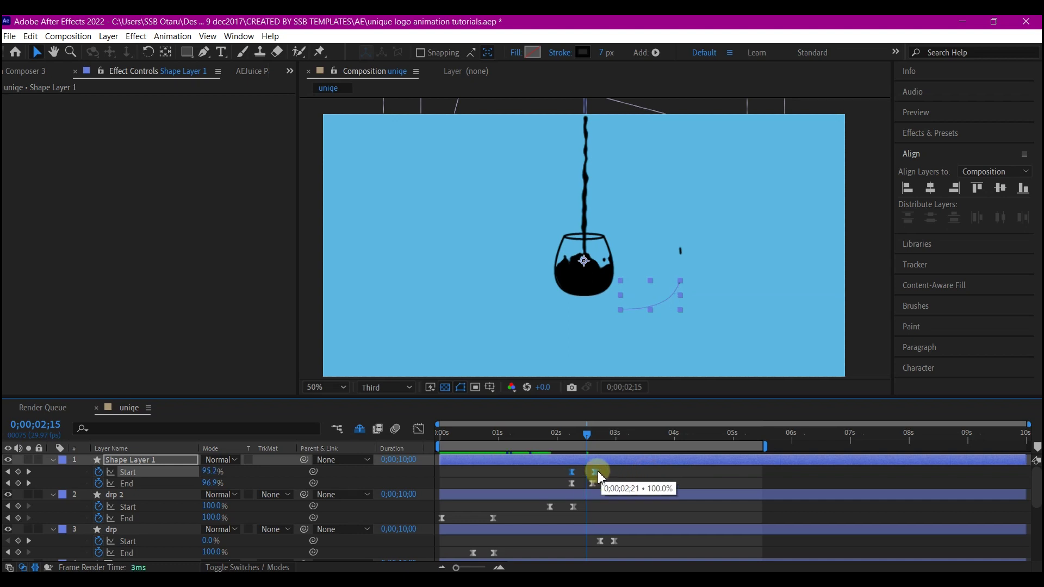
pyautogui.moveTo(560, 432); pyautogui.dragTo(407, 443)
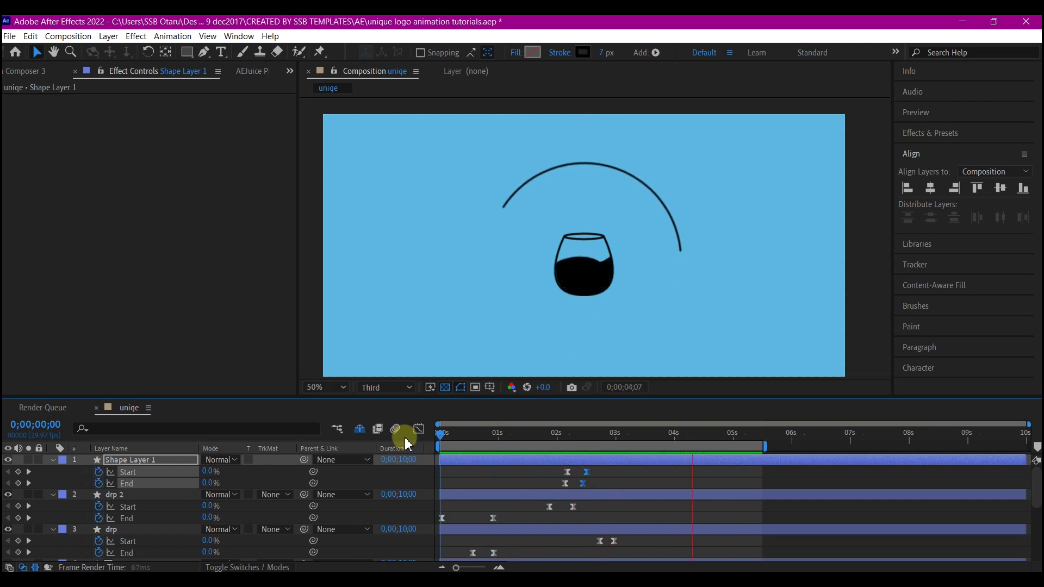
pyautogui.press('space')
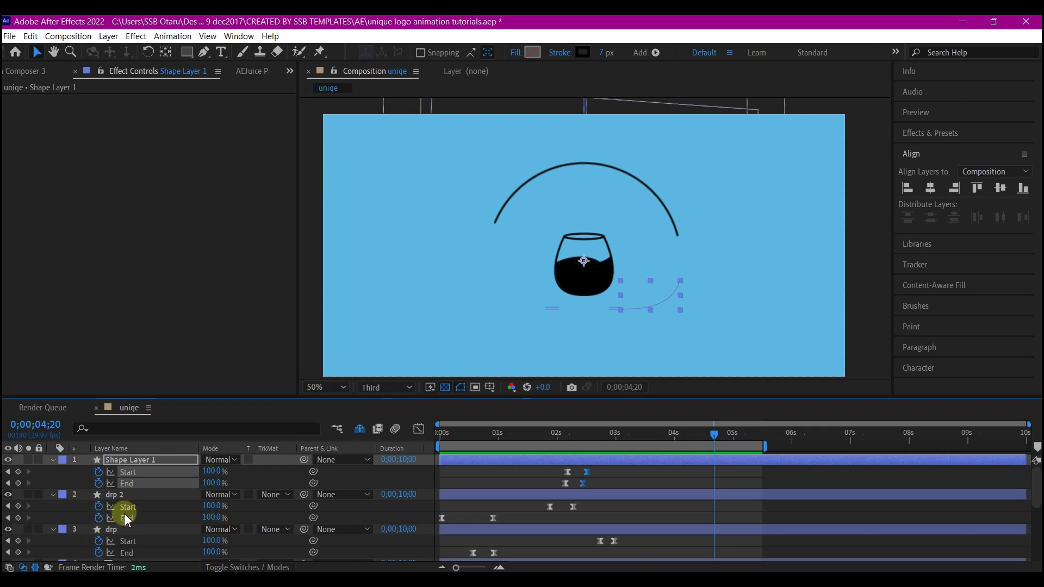
# Add Rotation and Opacity keyframes to the logo Text layer.
pyautogui.click(52, 461)
pyautogui.click(122, 544)
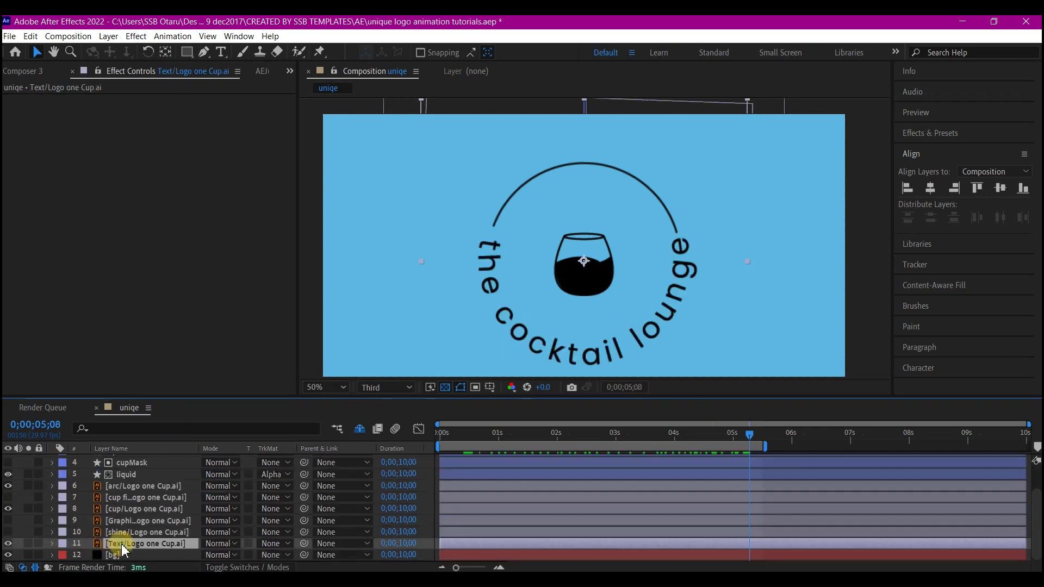
pyautogui.press('r')
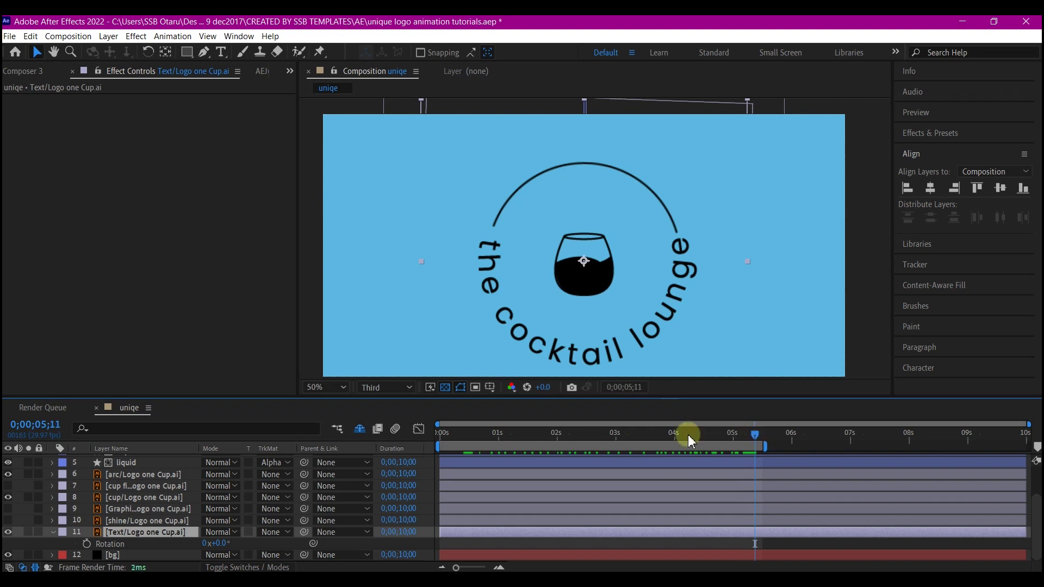
pyautogui.click(86, 545)
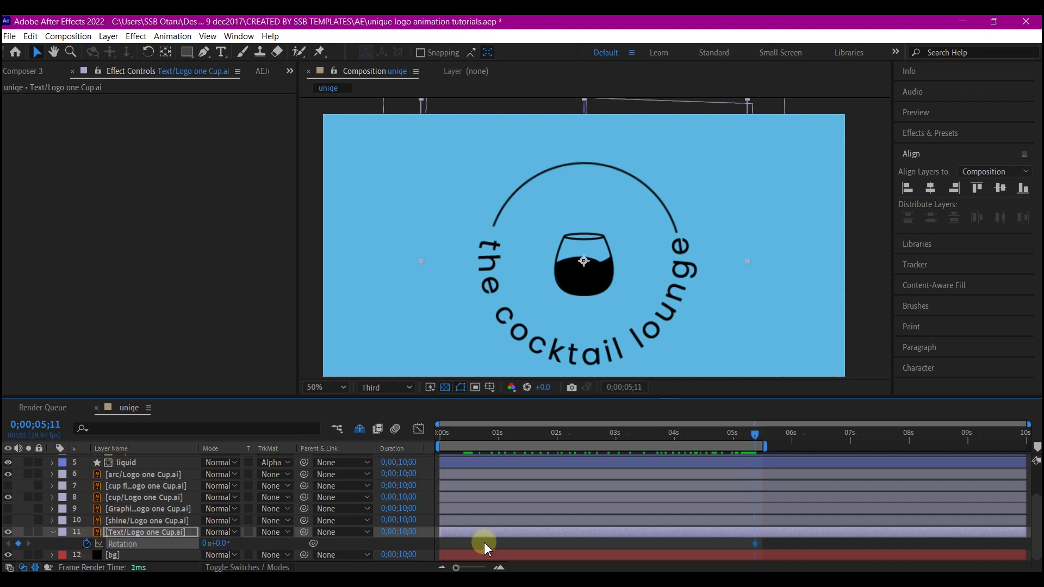
pyautogui.hotkey('shift', 't')
pyautogui.click(86, 556)
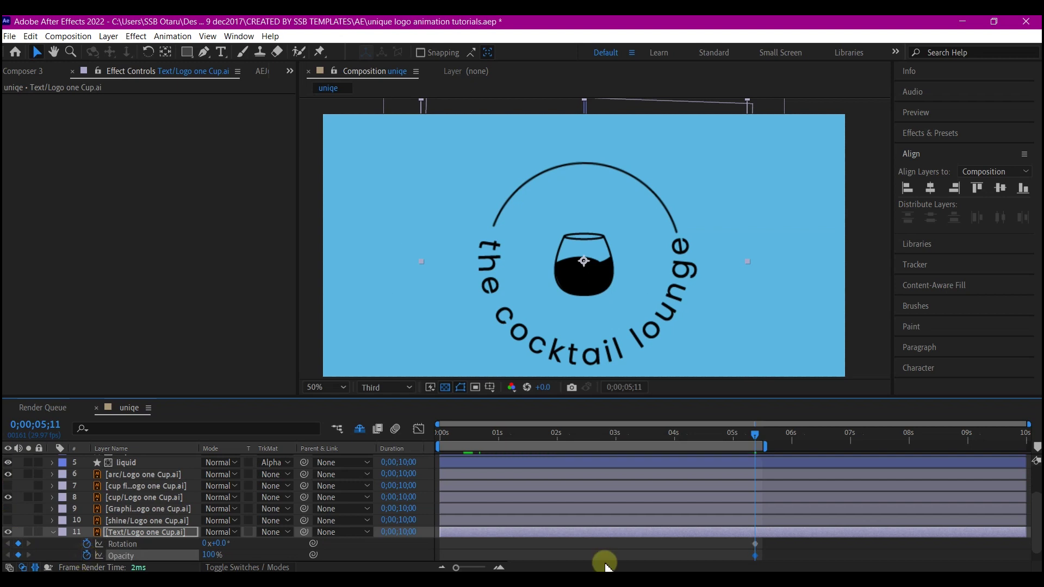
# At 3 seconds, set the text Rotation to 198° and Opacity to 0%.
pyautogui.moveTo(757, 438); pyautogui.dragTo(616, 449)
pyautogui.moveTo(221, 543); pyautogui.dragTo(360, 545)
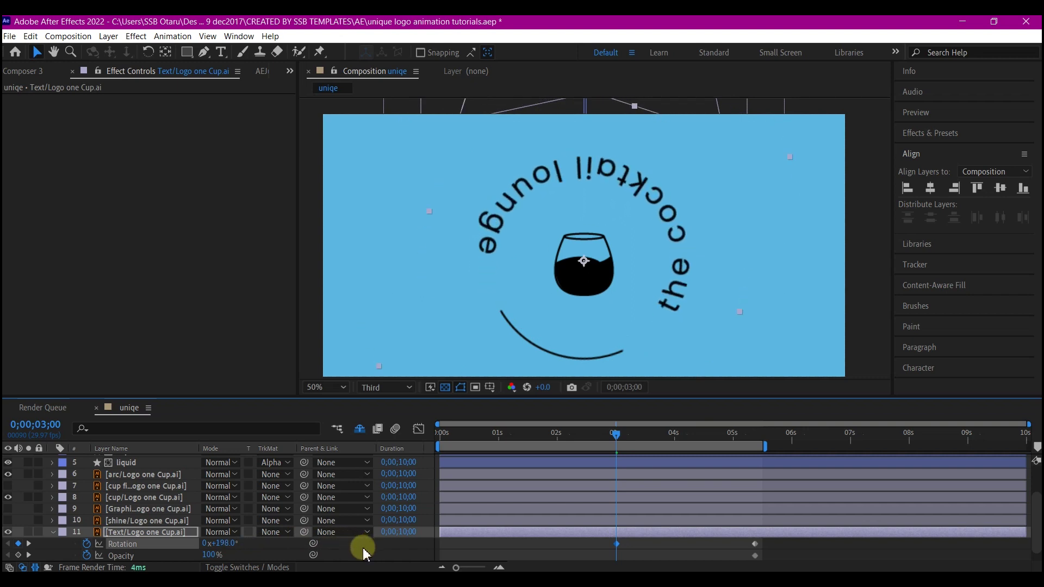
pyautogui.click(209, 555)
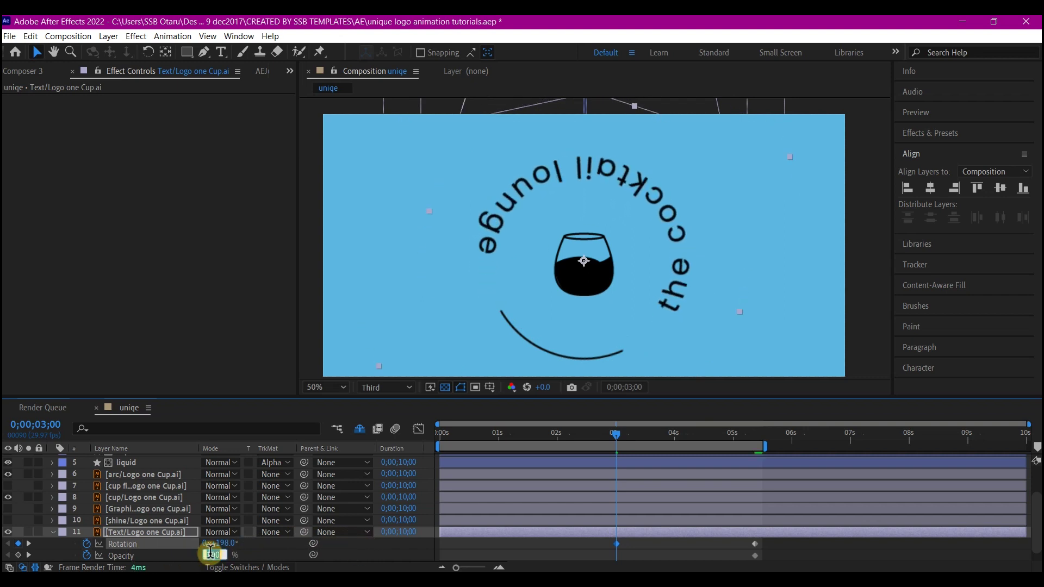
pyautogui.write('0')
pyautogui.press('Return')
pyautogui.click(456, 434)
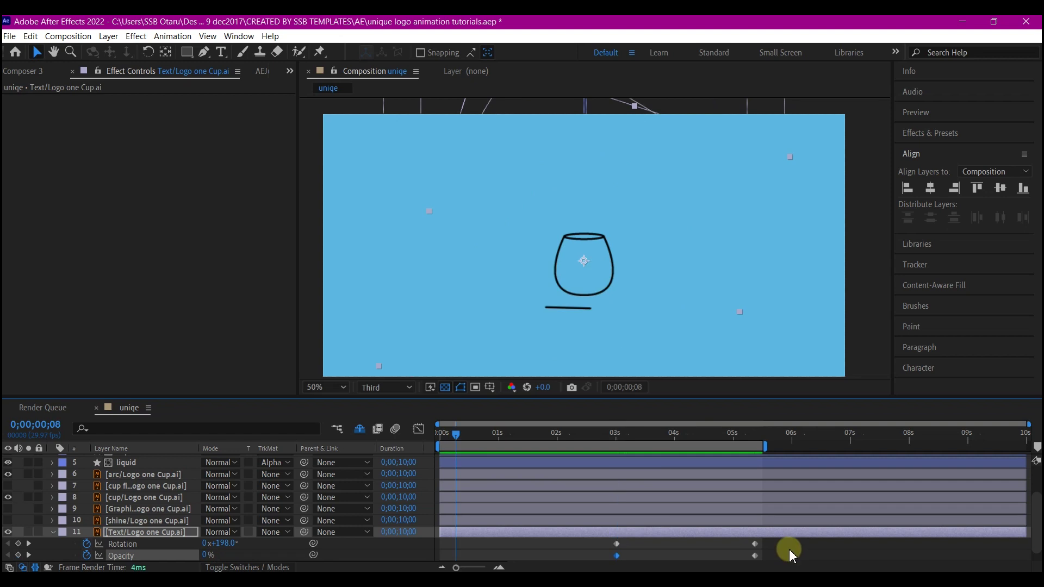
# Apply Easy Ease to the text keyframes, pull the final ones earlier, and preview.
pyautogui.click(782, 542)
pyautogui.moveTo(783, 545); pyautogui.dragTo(596, 549)
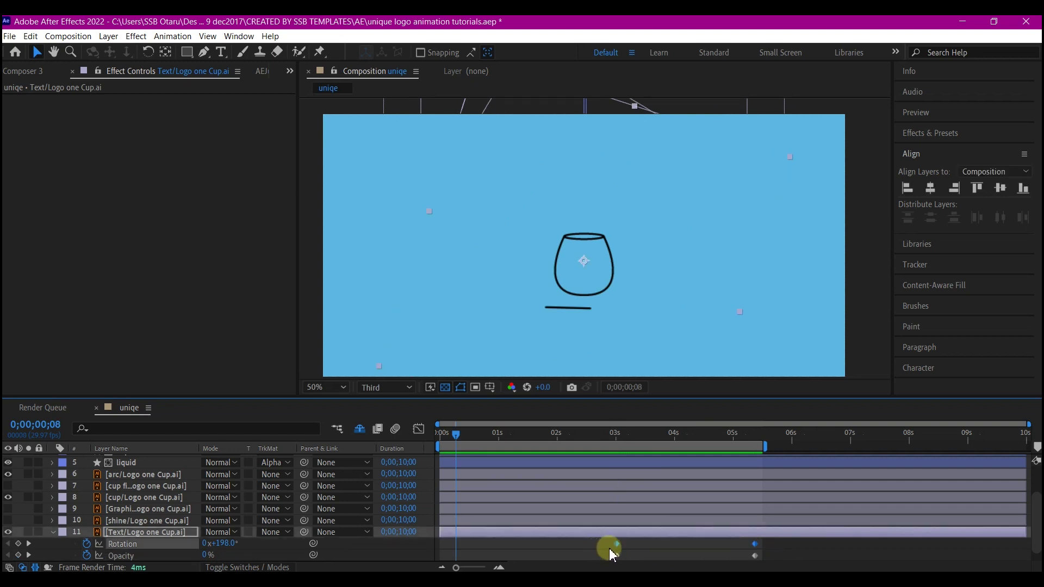
pyautogui.rightClick(619, 543)
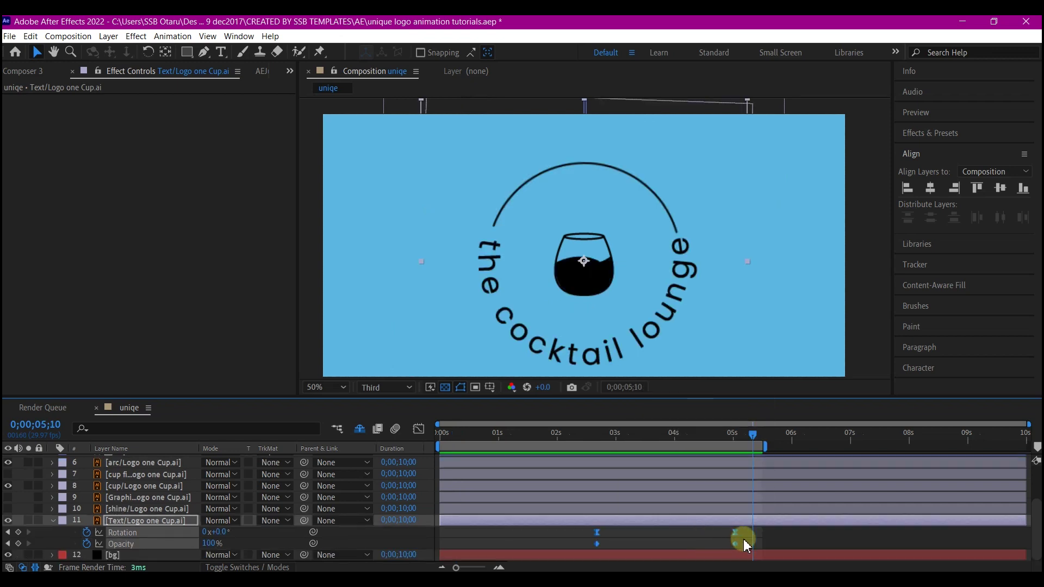
pyautogui.moveTo(737, 539); pyautogui.dragTo(693, 537)
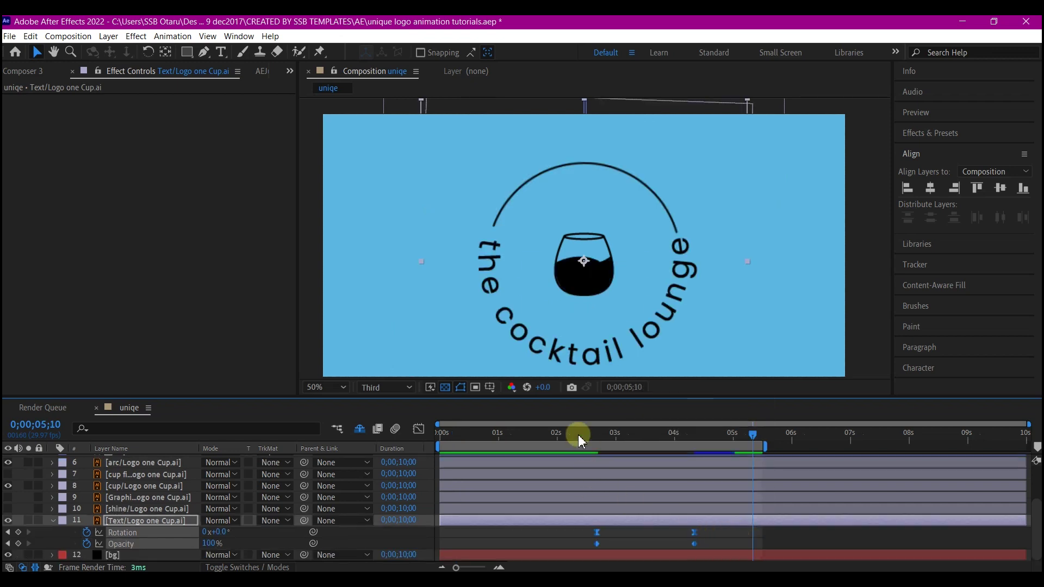
pyautogui.moveTo(580, 441)
pyautogui.mouseDown()
pyautogui.moveTo(570, 435)
pyautogui.moveTo(593, 445)
pyautogui.mouseUp()
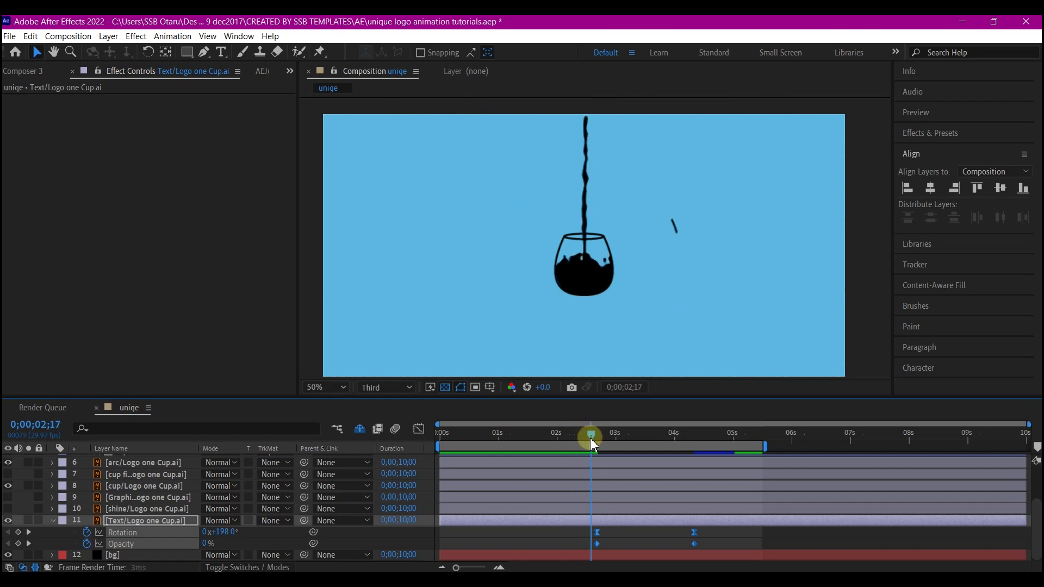
pyautogui.press('space')
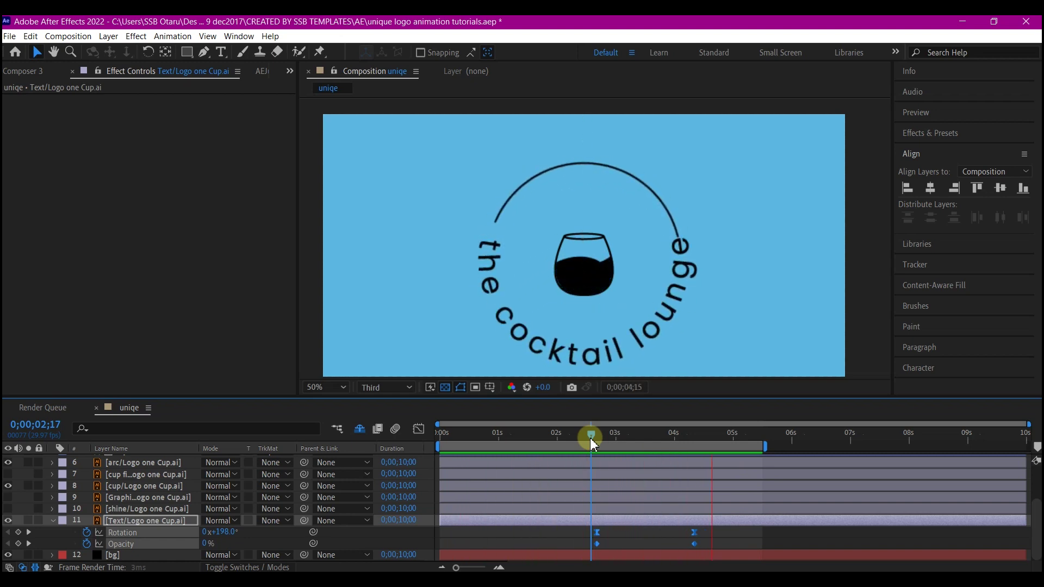
pyautogui.press('space')
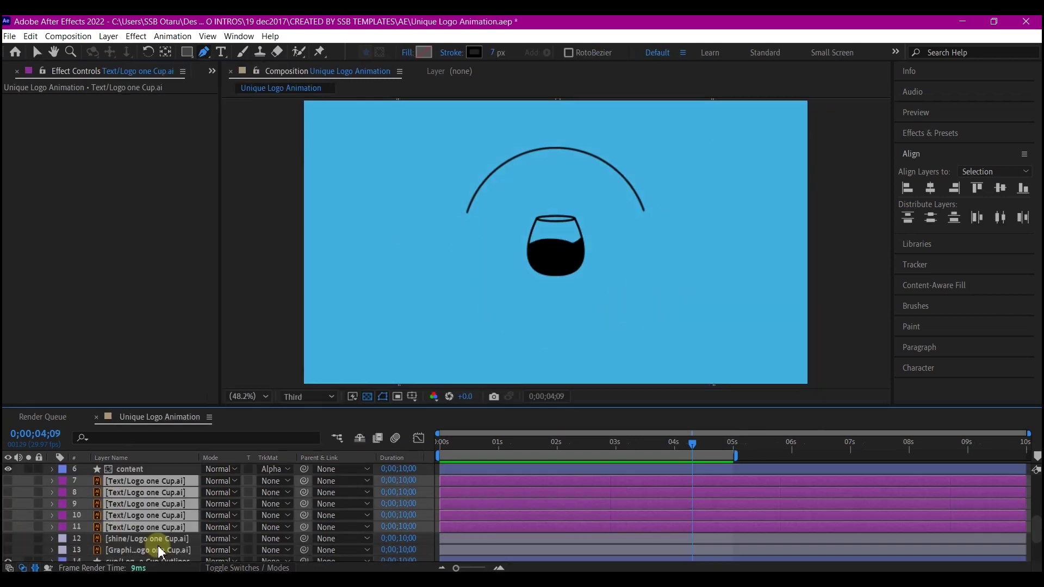
# Duplicate text layer 9 and make the text copies visible.
pyautogui.click(9, 515)
pyautogui.click(133, 501)
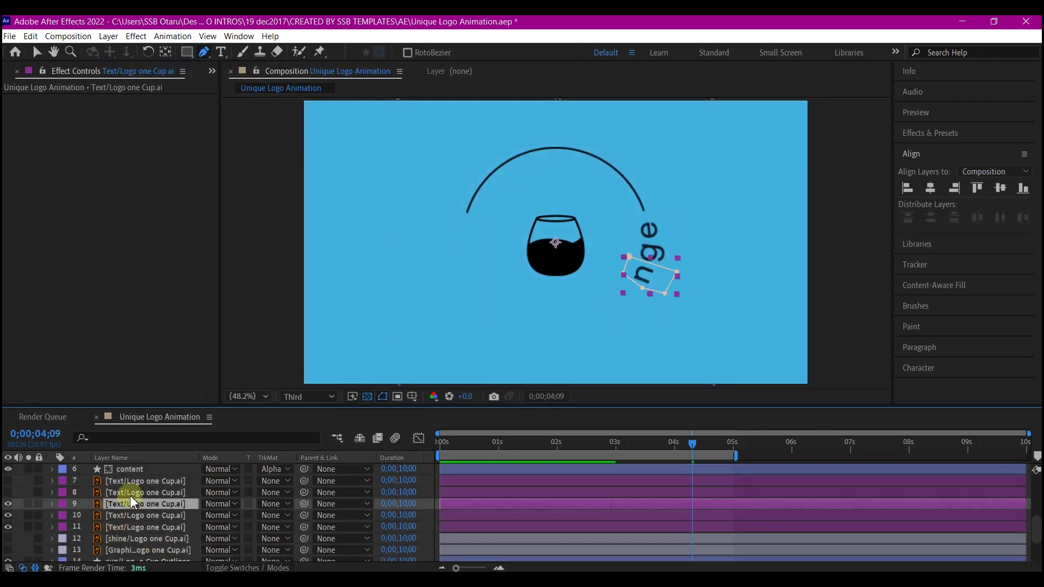
pyautogui.hotkey('ctrl', 'd')
pyautogui.moveTo(8, 481); pyautogui.dragTo(8, 492)
pyautogui.click(154, 484)
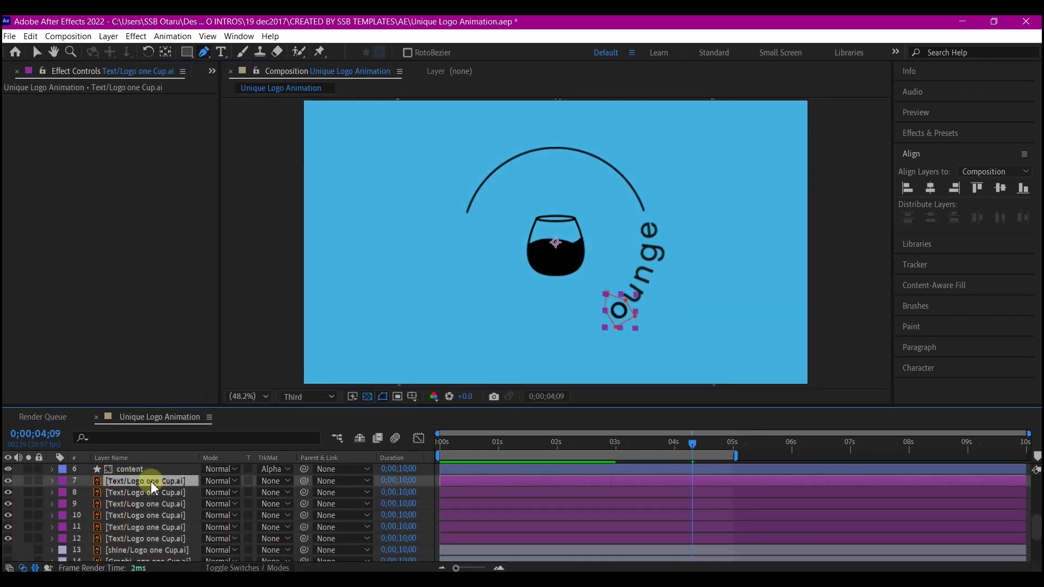
# Mask the top text copy around the letters 'il'.
pyautogui.click(581, 297)
pyautogui.click(595, 342)
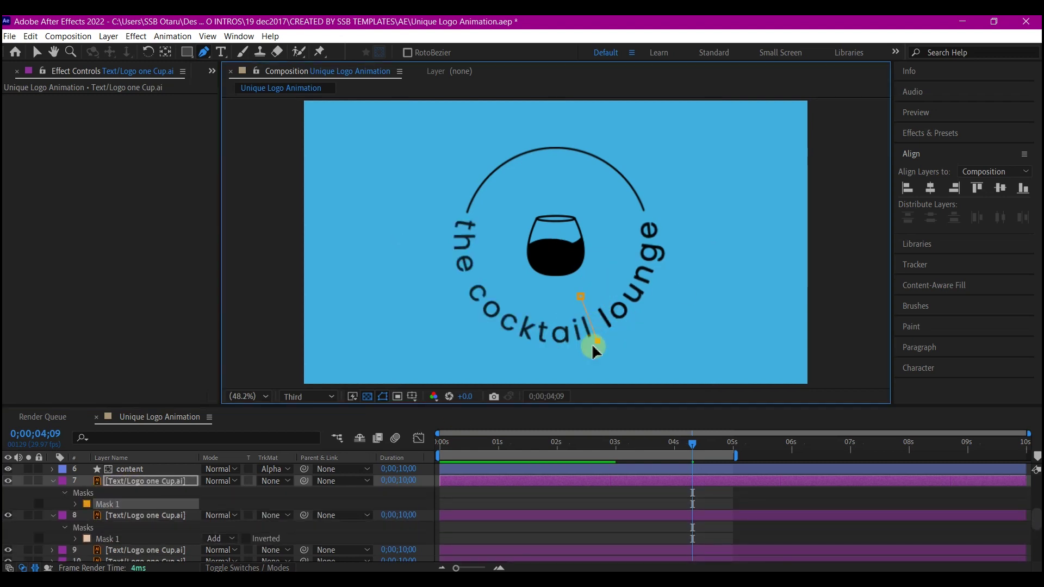
pyautogui.click(581, 296)
pyautogui.hotkey('ctrl', 'z')
pyautogui.click(563, 309)
pyautogui.click(576, 348)
pyautogui.click(589, 346)
pyautogui.click(577, 311)
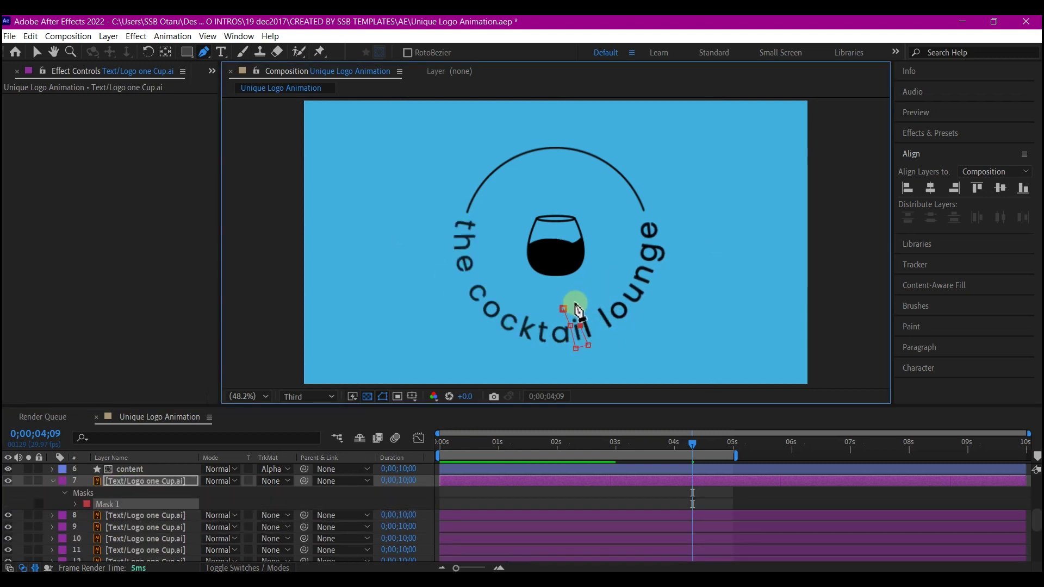
pyautogui.click(577, 311)
# Redraw the next copy's mask around a different letter.
pyautogui.click(109, 493)
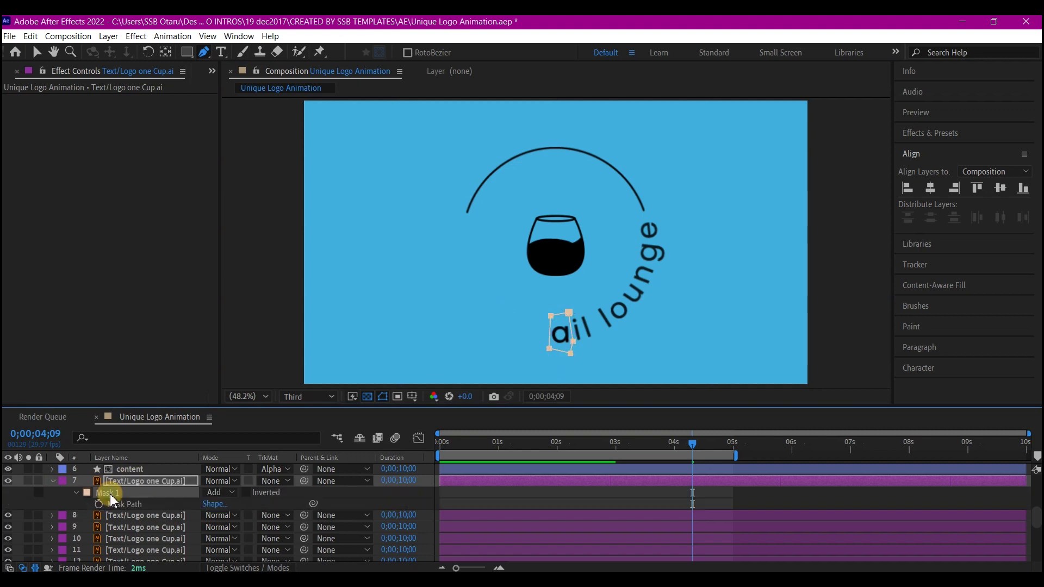
pyautogui.click(538, 303)
pyautogui.click(539, 303)
pyautogui.click(136, 478)
pyautogui.click(524, 298)
pyautogui.click(524, 297)
pyautogui.click(113, 487)
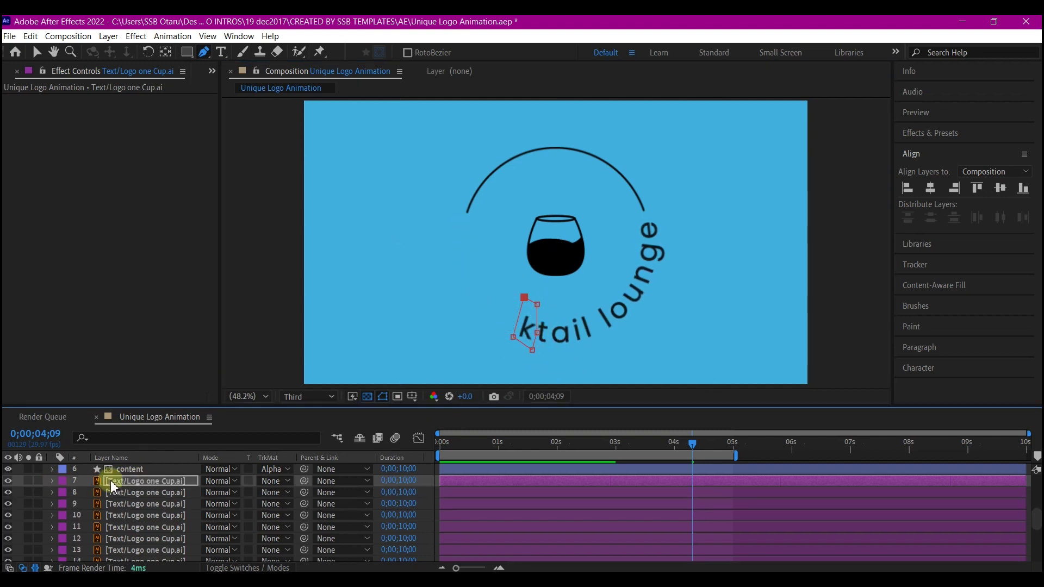
# Mask further copies around the letters 'co' and 'he'.
pyautogui.press('m')
pyautogui.click(511, 298)
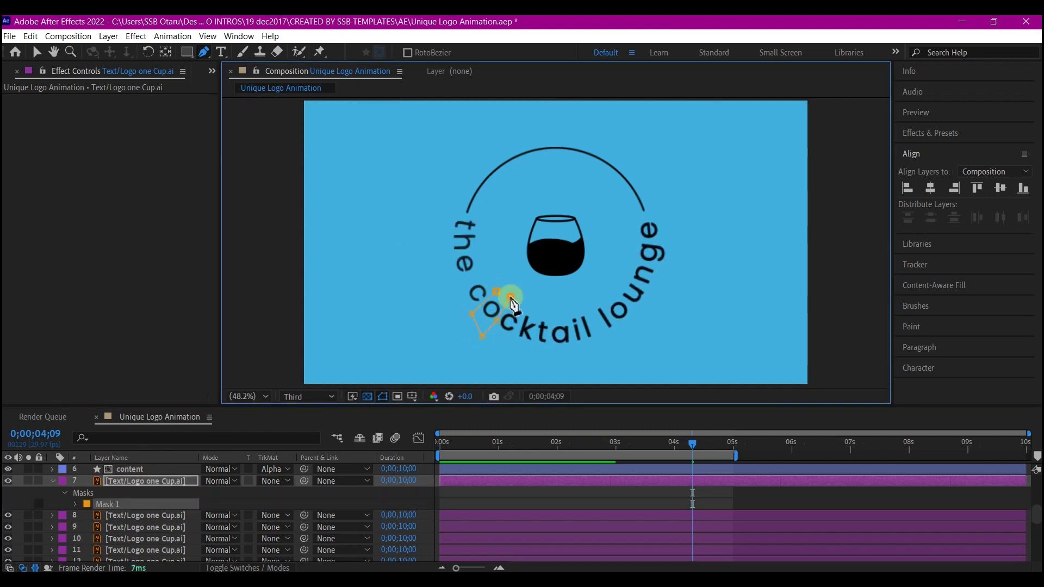
pyautogui.click(497, 292)
pyautogui.press('m')
pyautogui.click(109, 495)
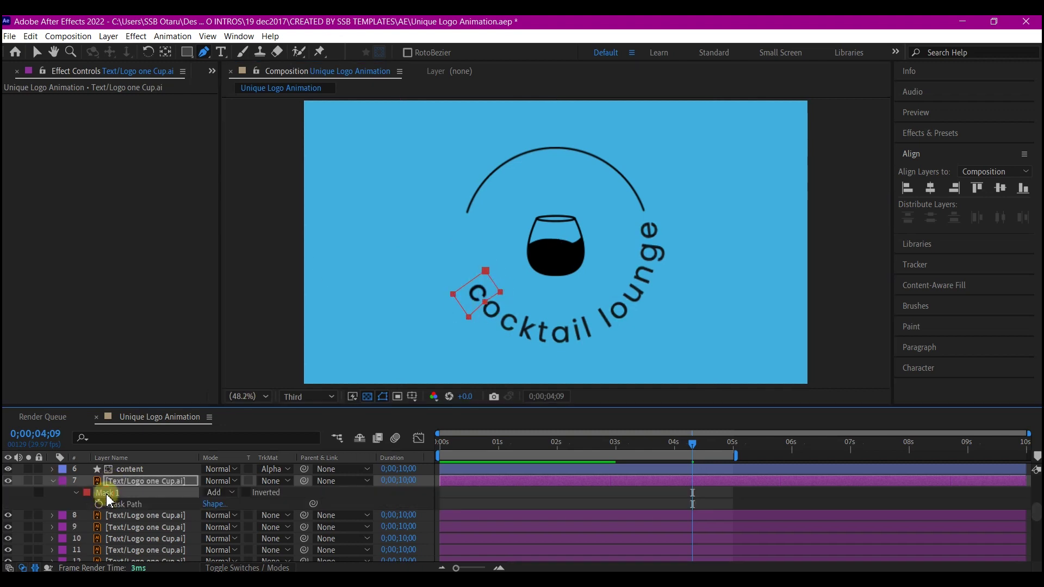
pyautogui.click(494, 263)
pyautogui.click(105, 483)
pyautogui.click(490, 229)
# Trim all letter layers' in-points to 2;28.
pyautogui.press('m')
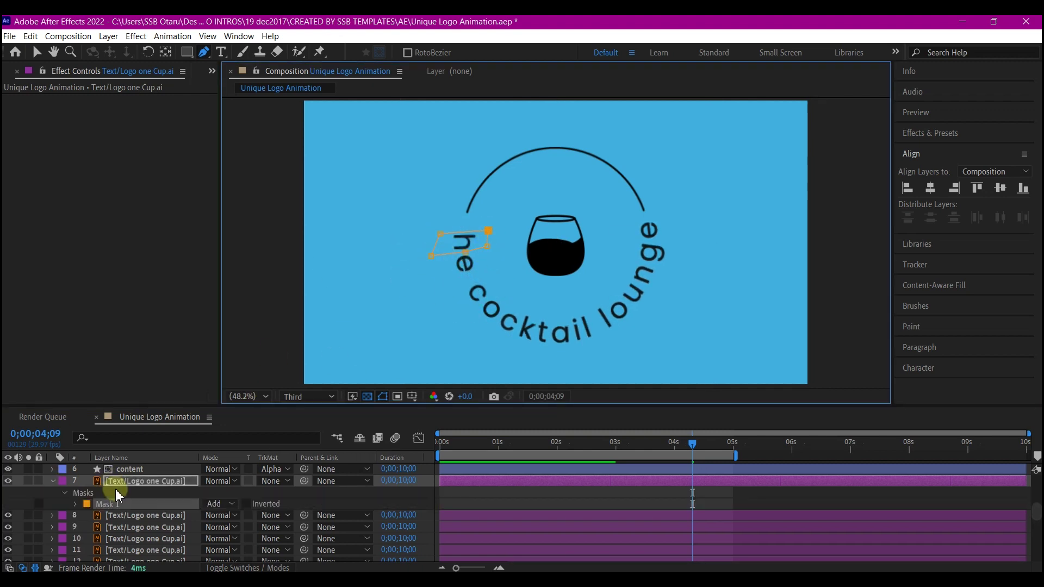
pyautogui.press('v')
pyautogui.scroll(-5, 474, 526)
pyautogui.keyDown('shift'); pyautogui.click(474, 525); pyautogui.keyUp('shift')
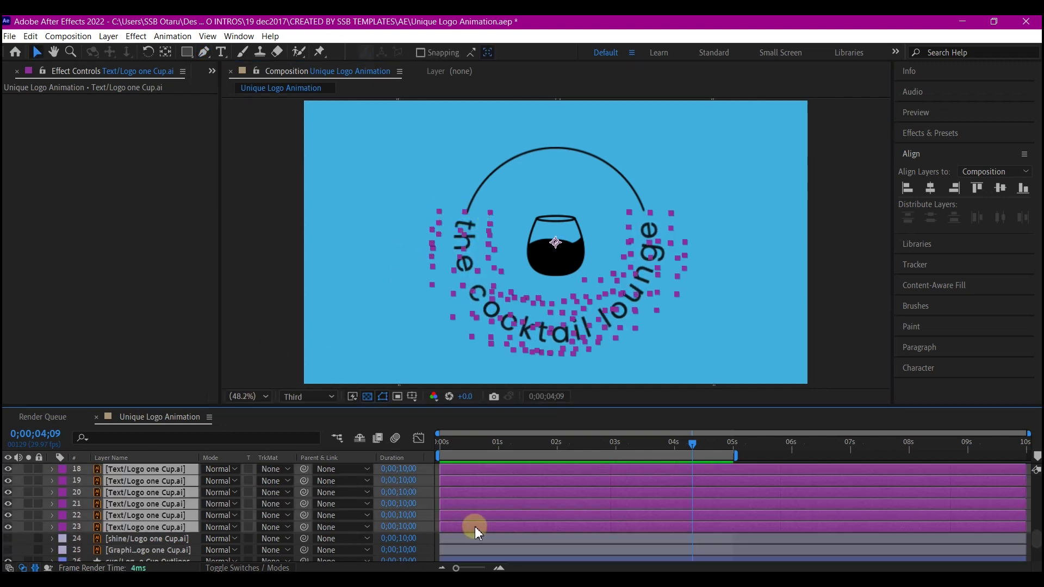
pyautogui.press('u')
pyautogui.moveTo(692, 443); pyautogui.dragTo(611, 444)
pyautogui.press('u')
pyautogui.hotkey('alt', '[')
# Stagger the letter layer bars to the right in a staircase cascade.
pyautogui.click(630, 538)
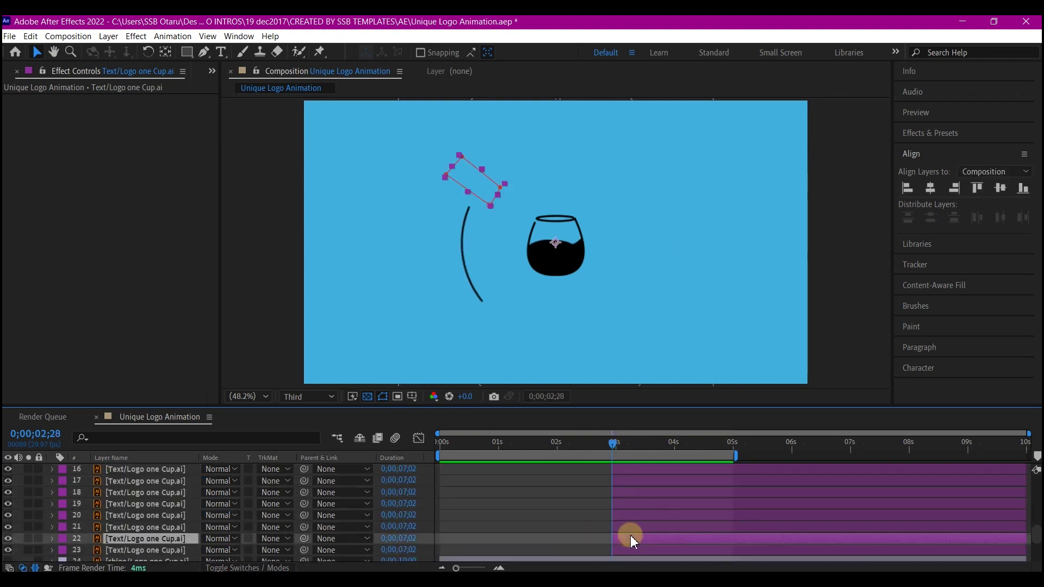
pyautogui.moveTo(631, 538); pyautogui.dragTo(649, 526)
pyautogui.moveTo(650, 515); pyautogui.dragTo(674, 504)
pyautogui.moveTo(677, 492); pyautogui.dragTo(707, 492)
pyautogui.scroll(3, 687, 502)
pyautogui.moveTo(709, 480); pyautogui.dragTo(719, 480)
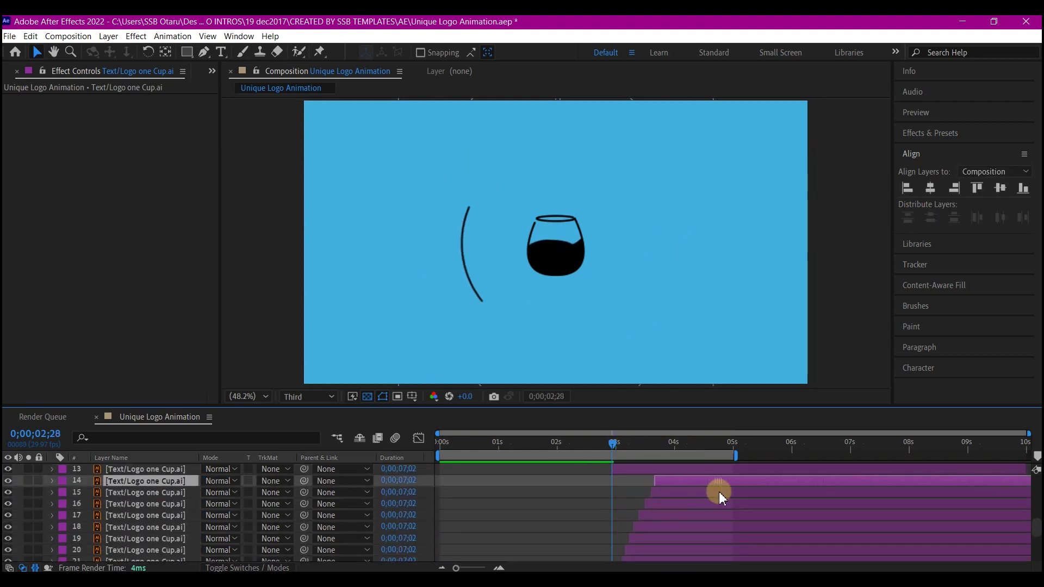
pyautogui.scroll(3, 724, 498)
pyautogui.moveTo(707, 517); pyautogui.dragTo(752, 517)
pyautogui.scroll(-3, 712, 544)
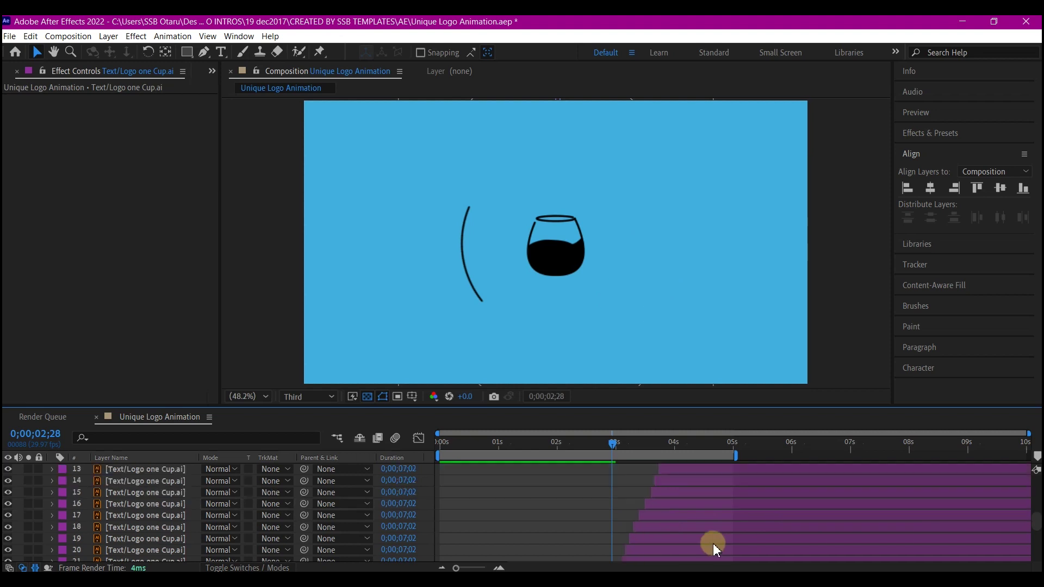